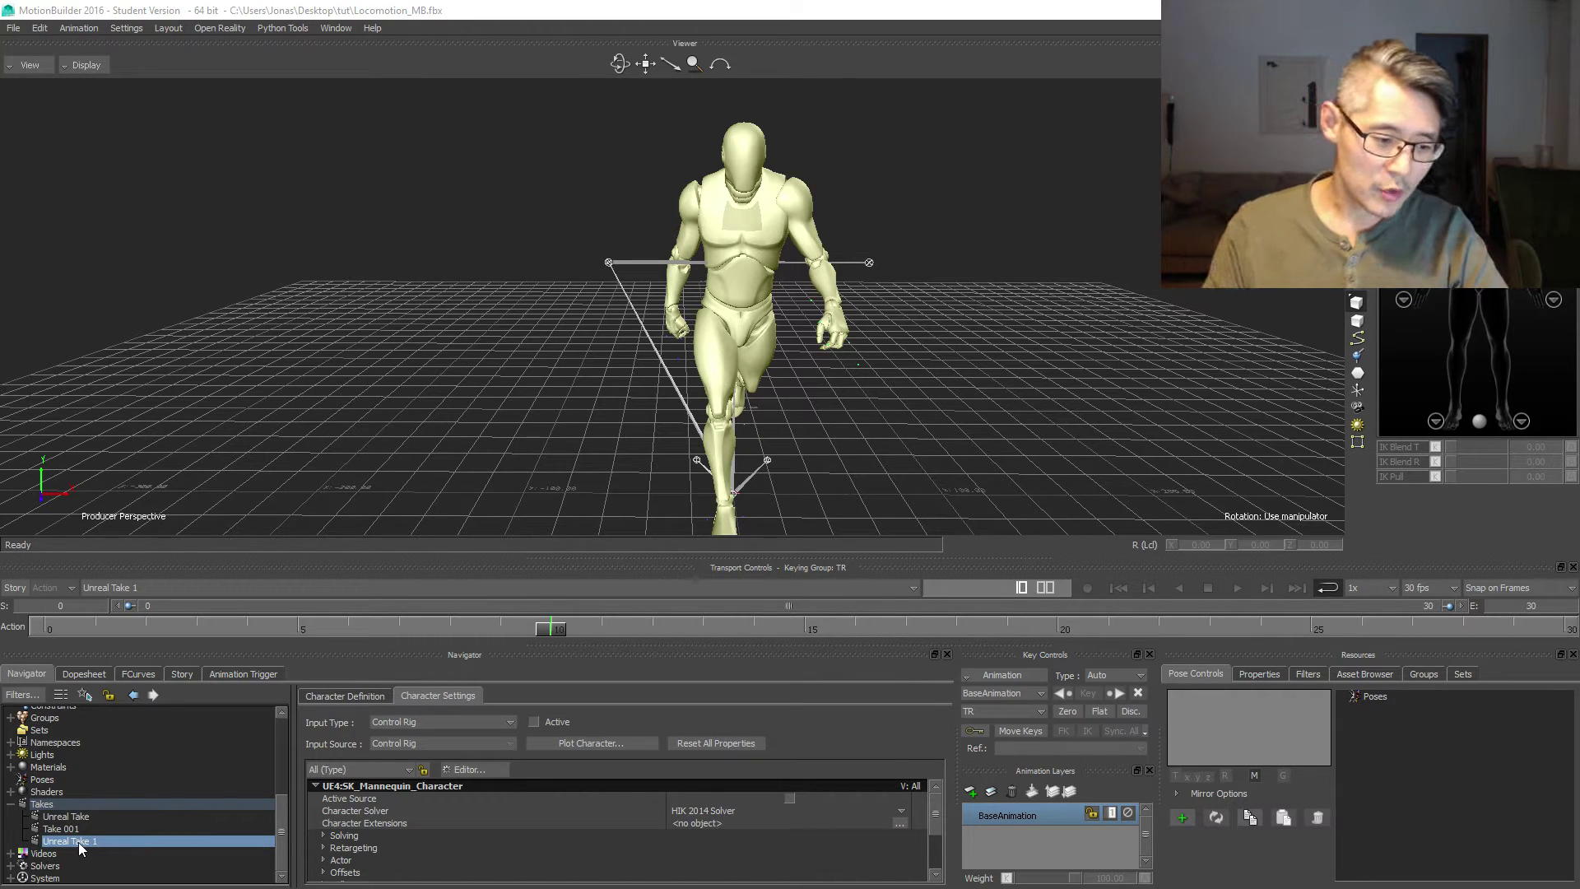
- Preview the walk playback, then rename the Unreal Take 1 take to WalkForward
click(1236, 589)
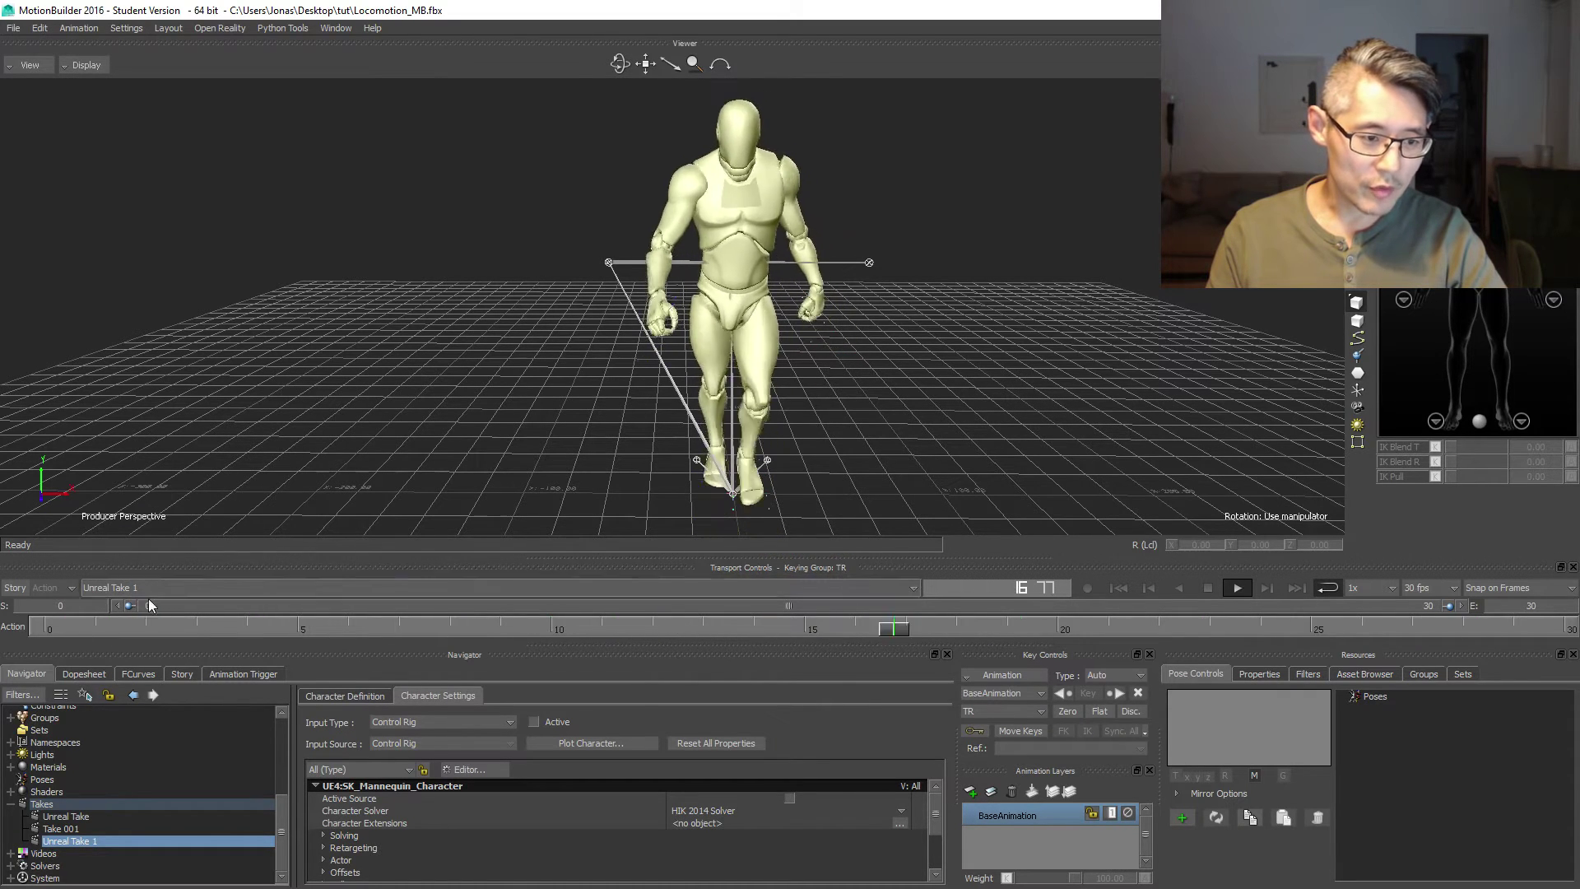
click(1207, 587)
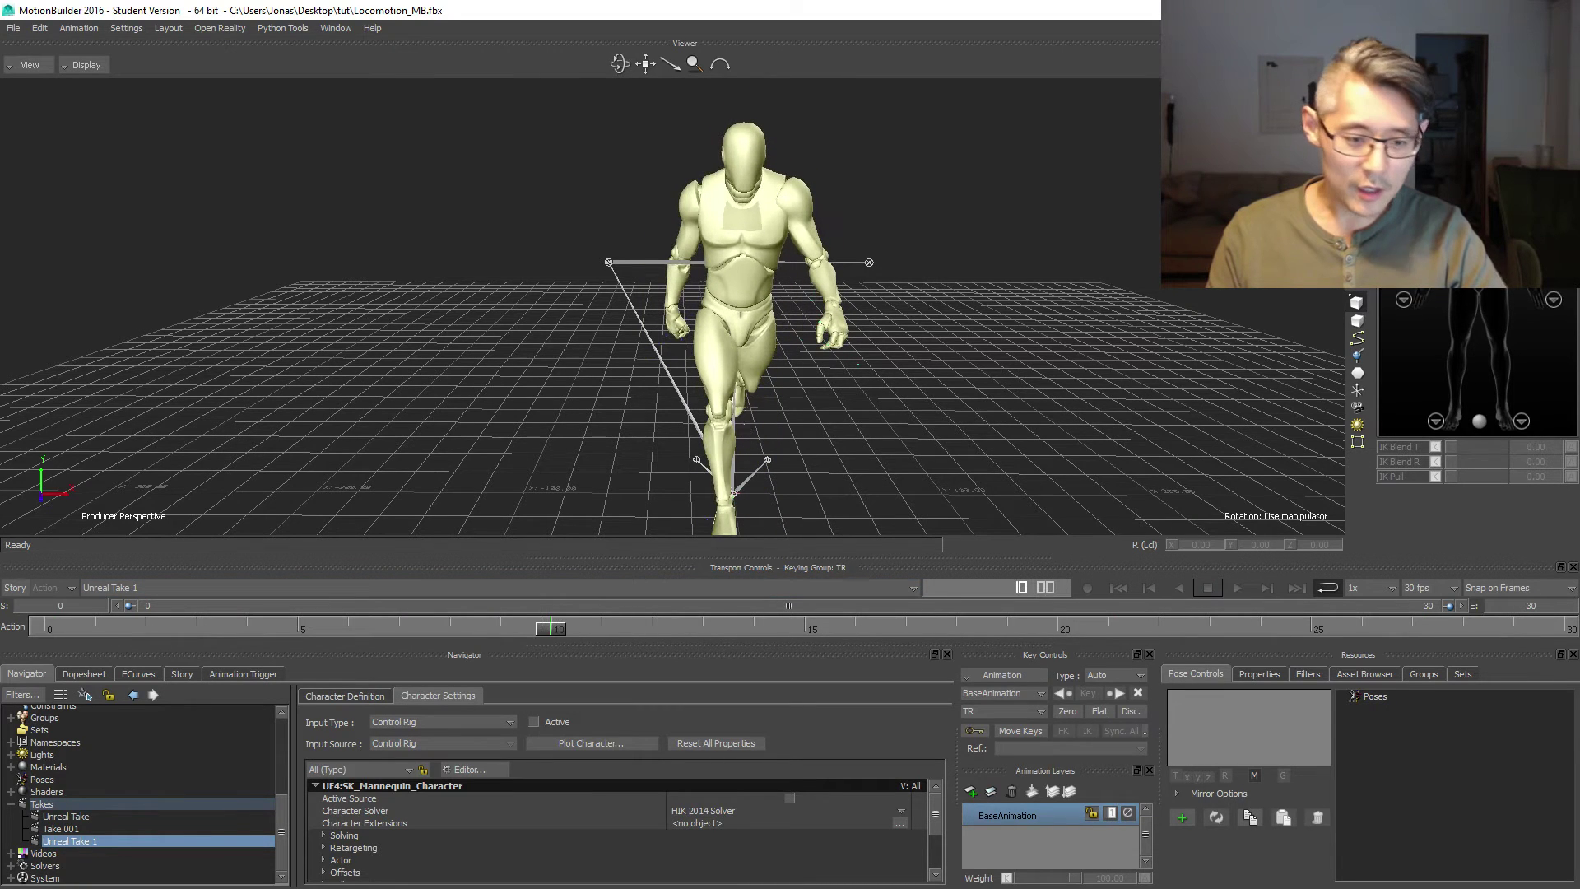
right_click(72, 842)
click(118, 773)
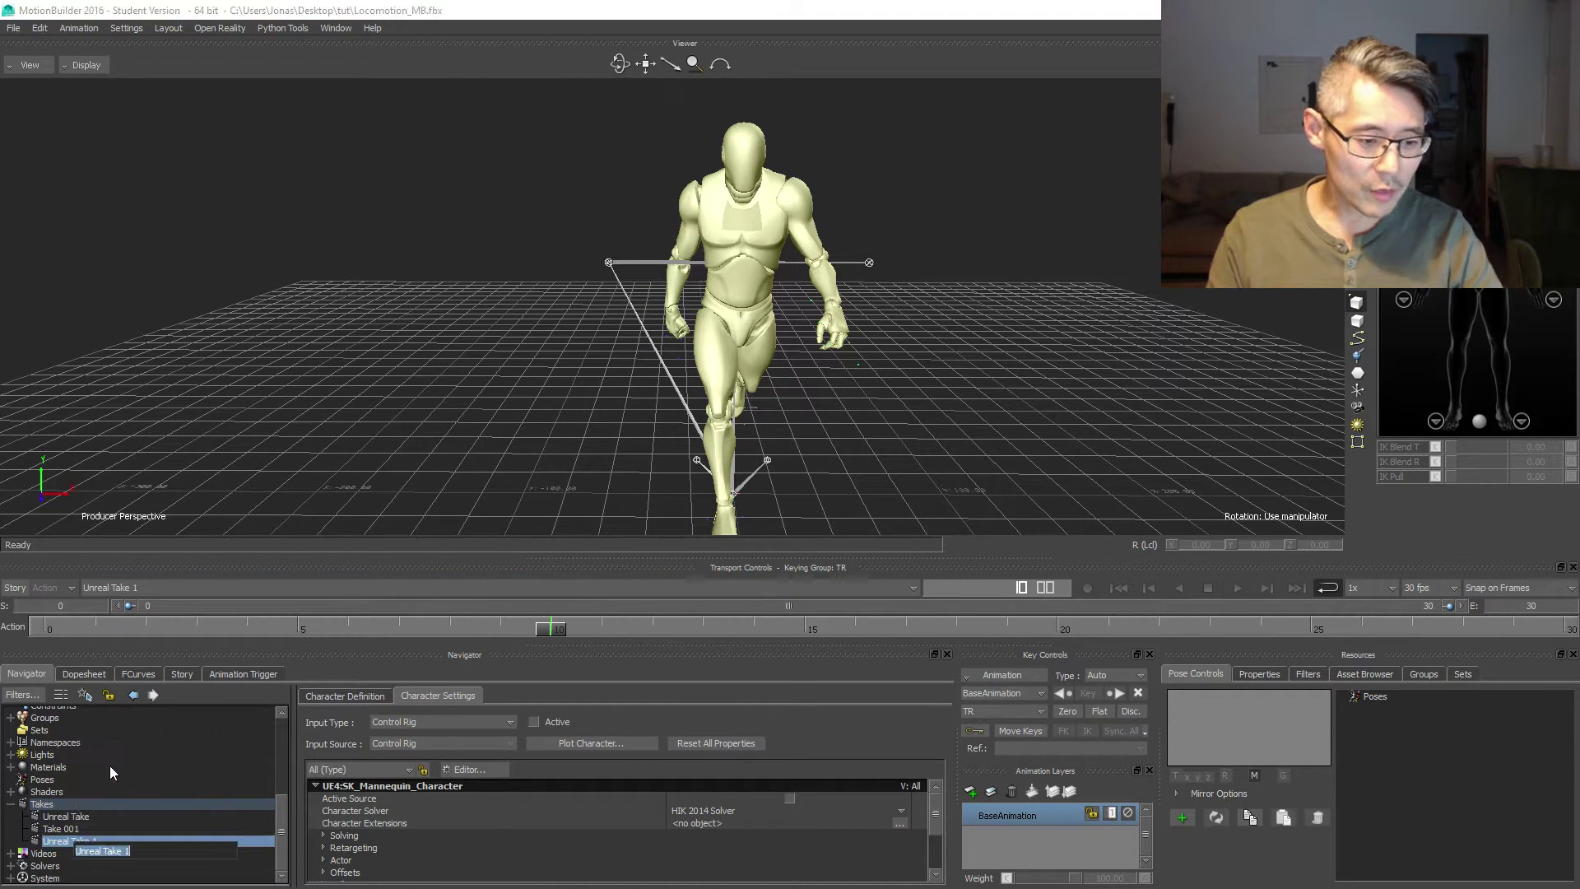
text(Walk)
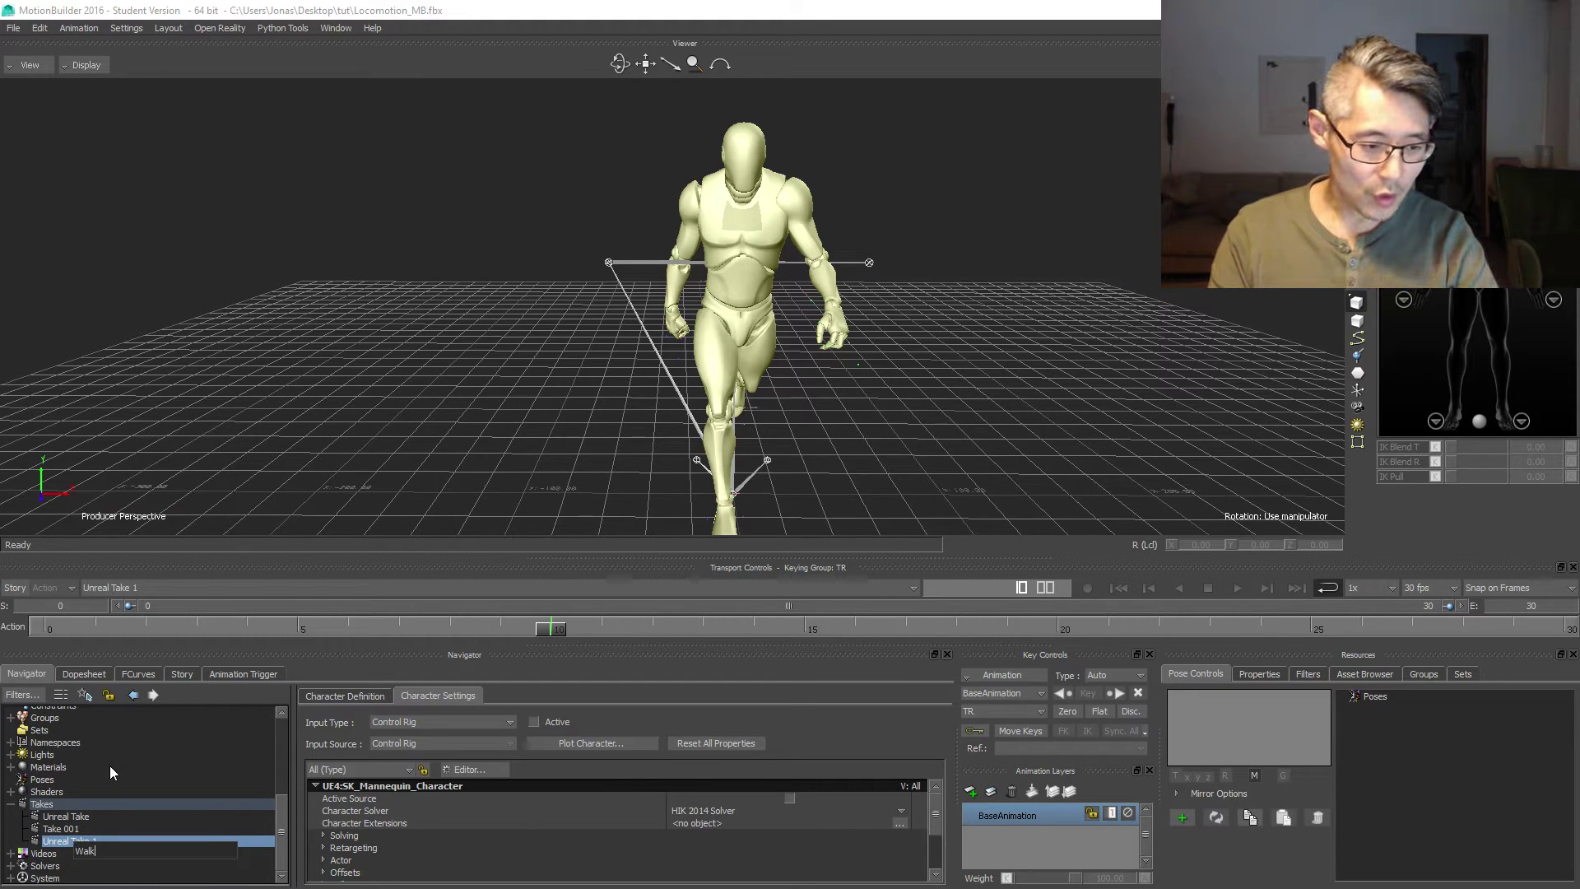
text(Forward)
key(Return)
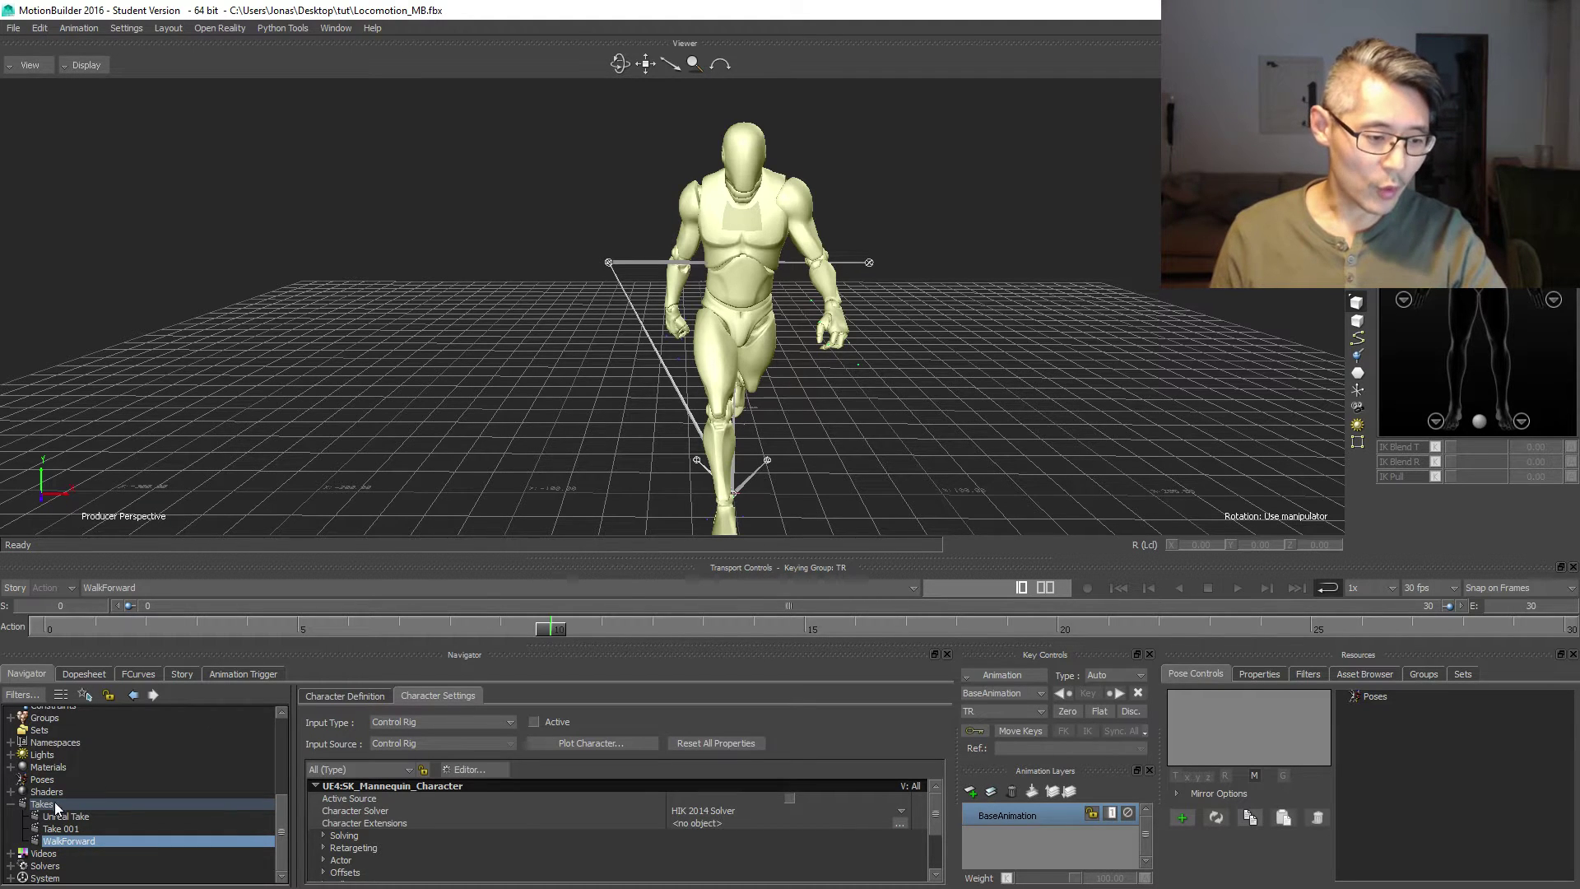
click(11, 805)
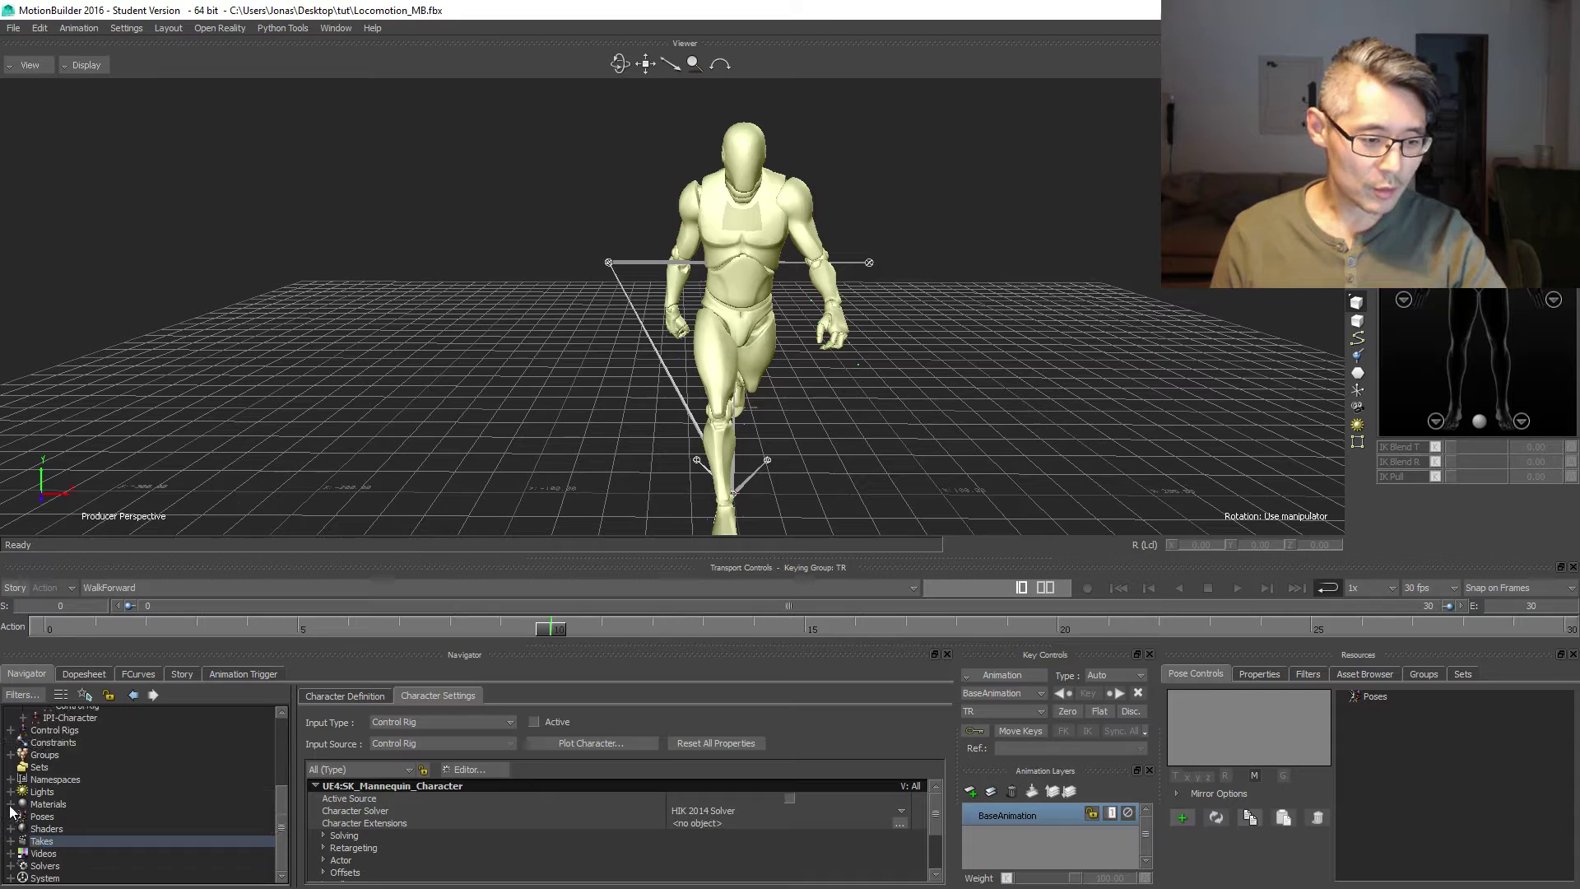
- Create a new Take 002 that copies the WalkForward animation data
scroll(68, 802, up, 4)
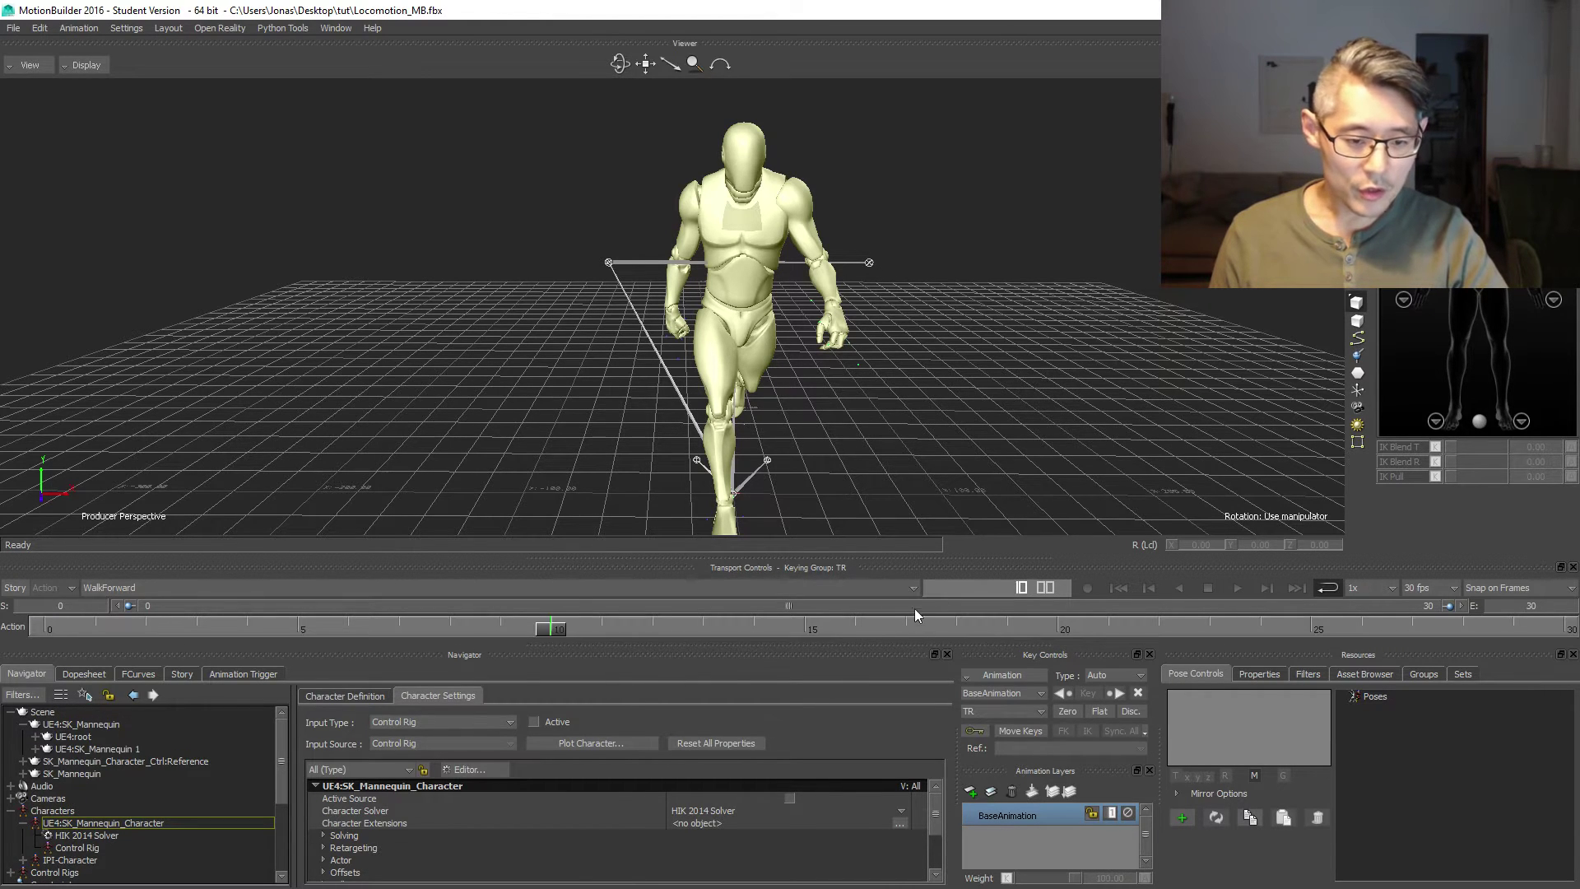
click(913, 588)
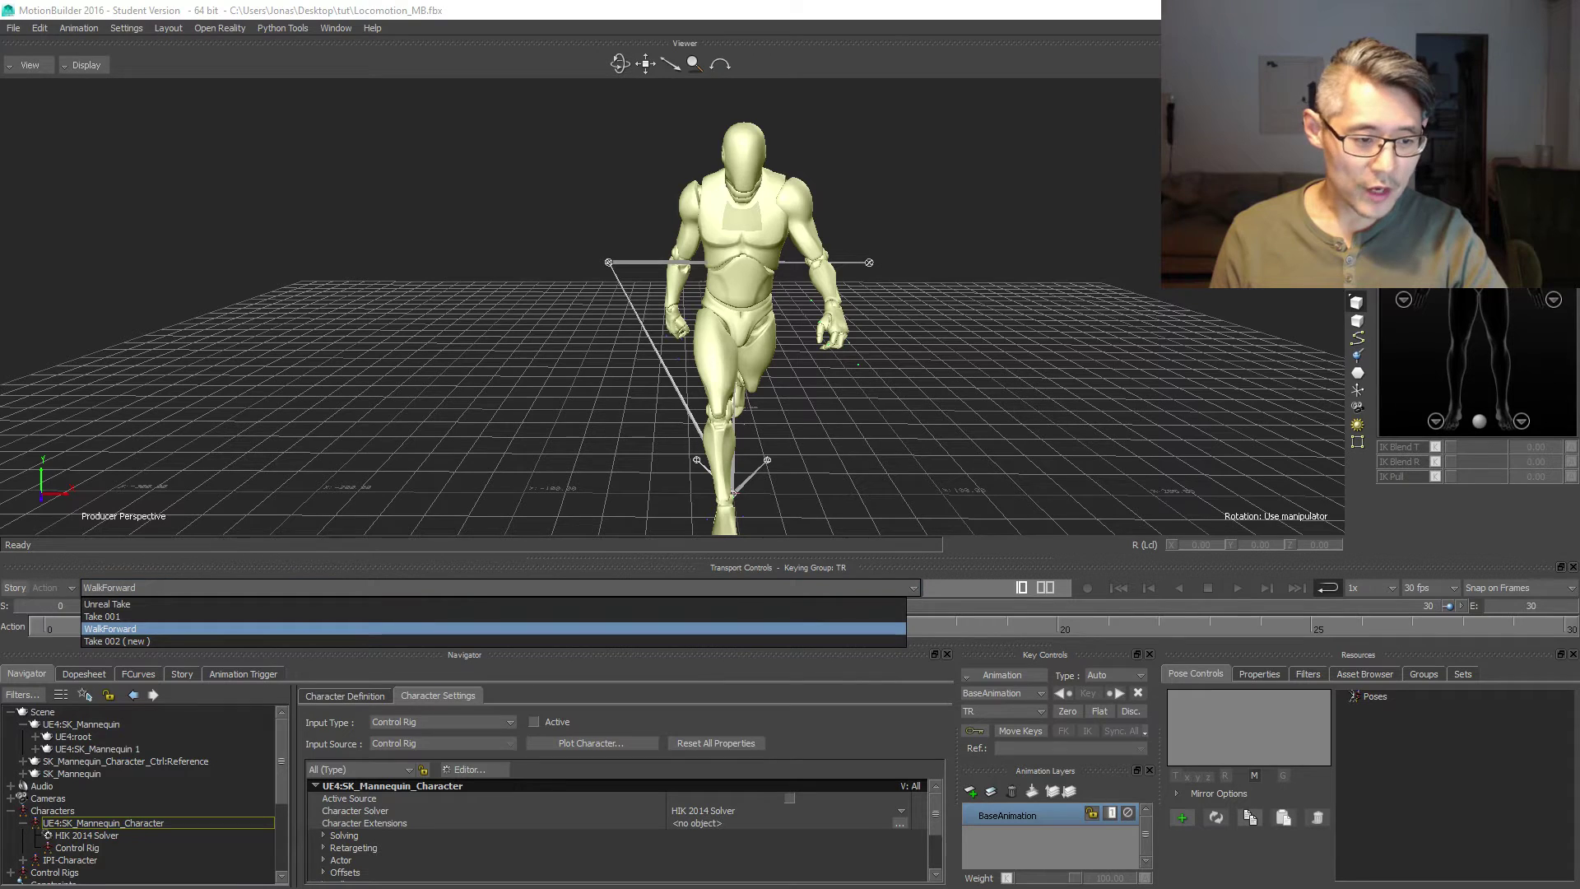
click(117, 640)
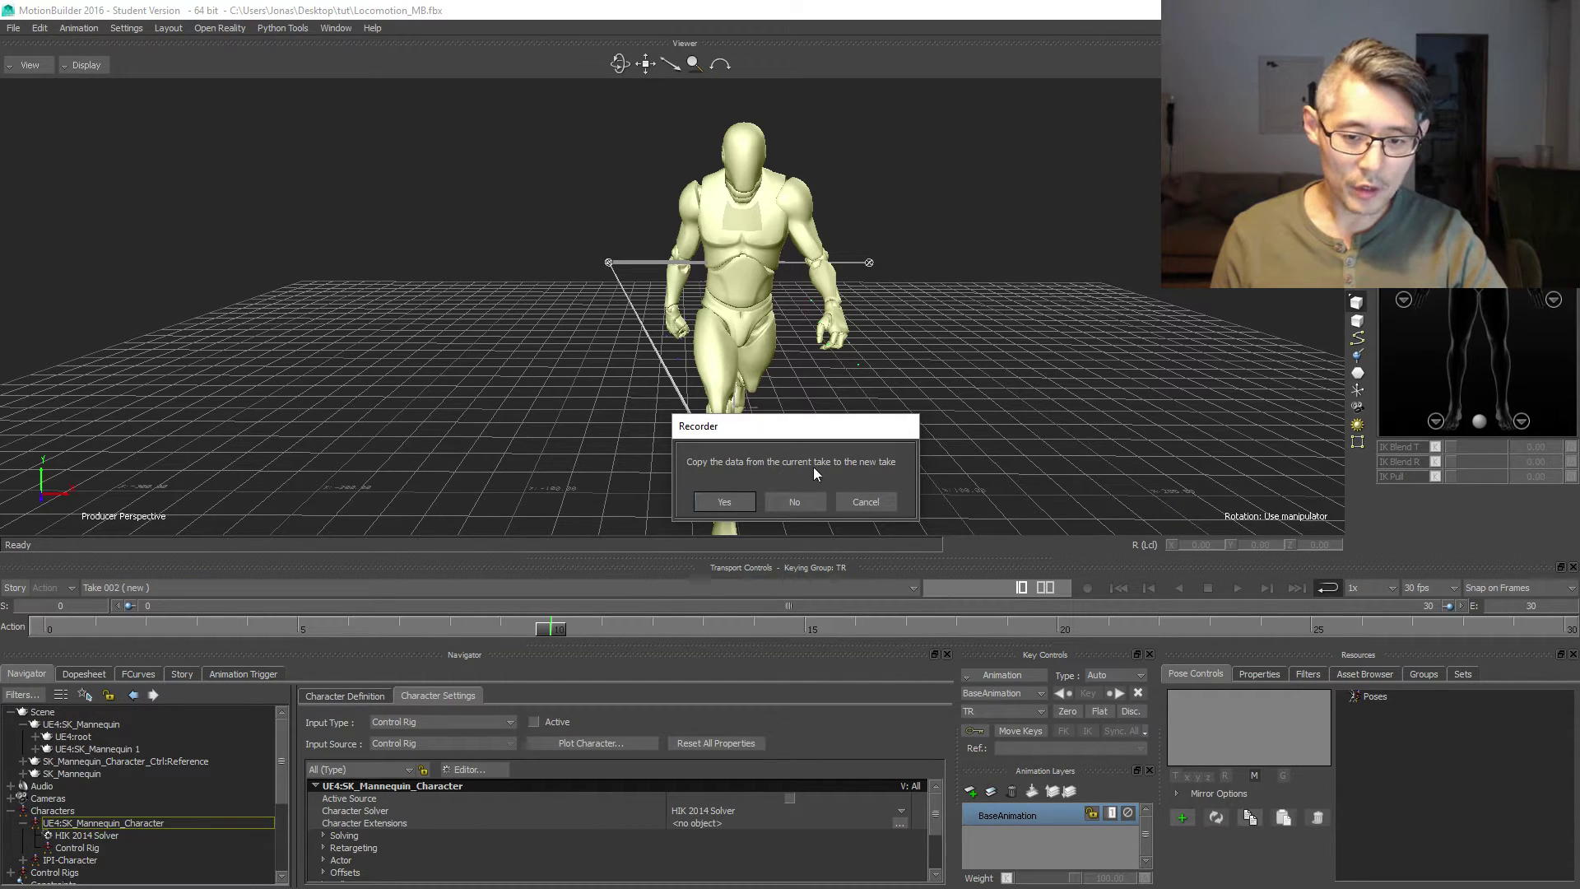
click(725, 502)
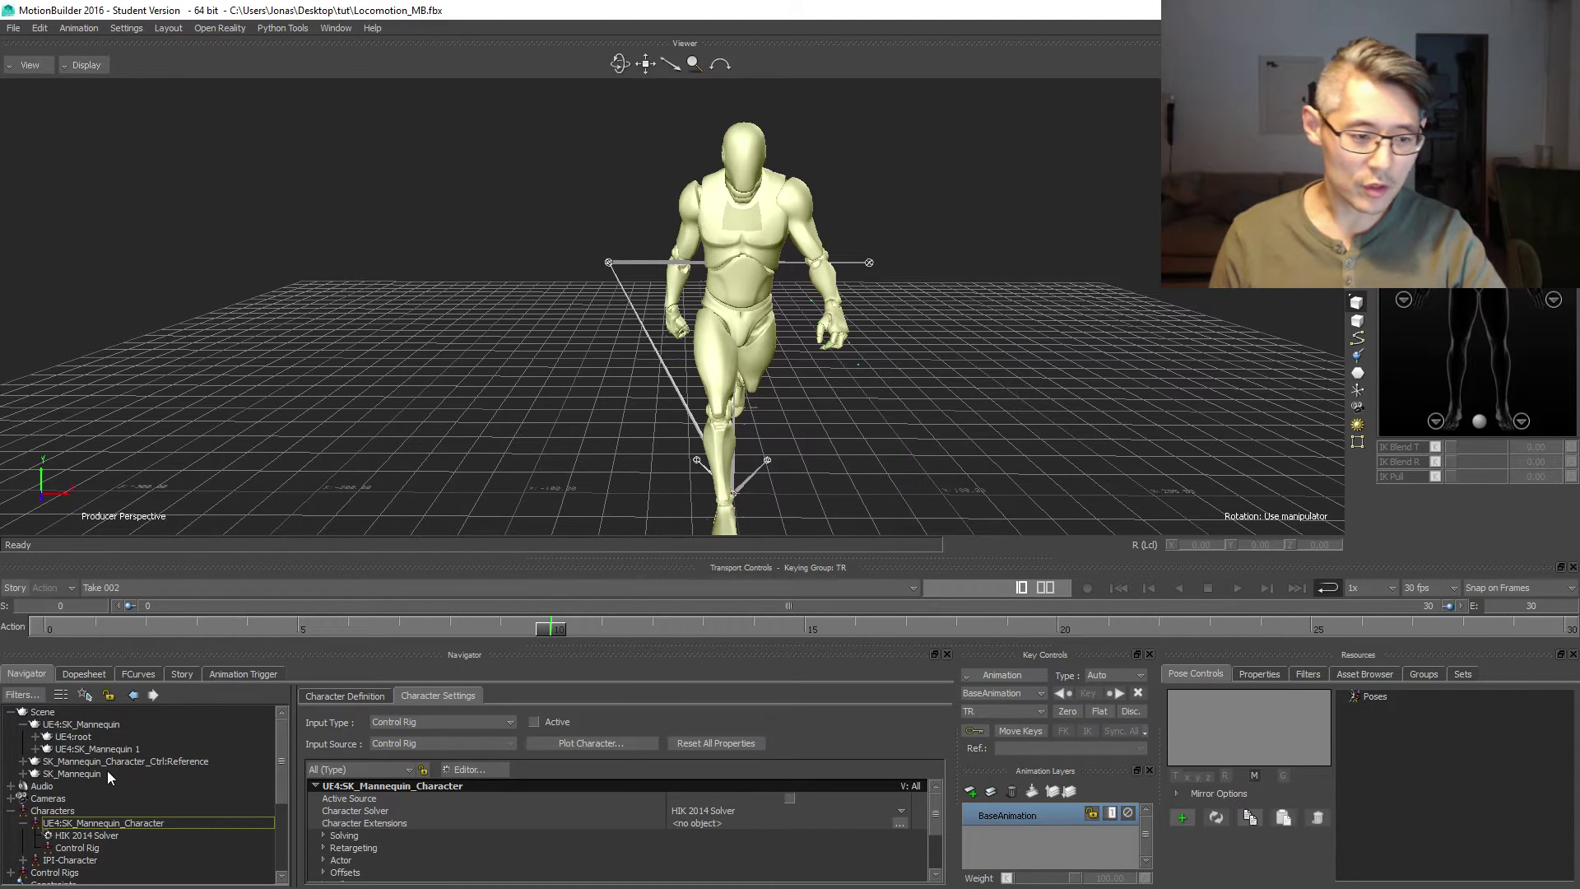
- Rename Take 002 in the Navigator Takes list to StrafeRight90
scroll(75, 827, down, 3)
click(11, 859)
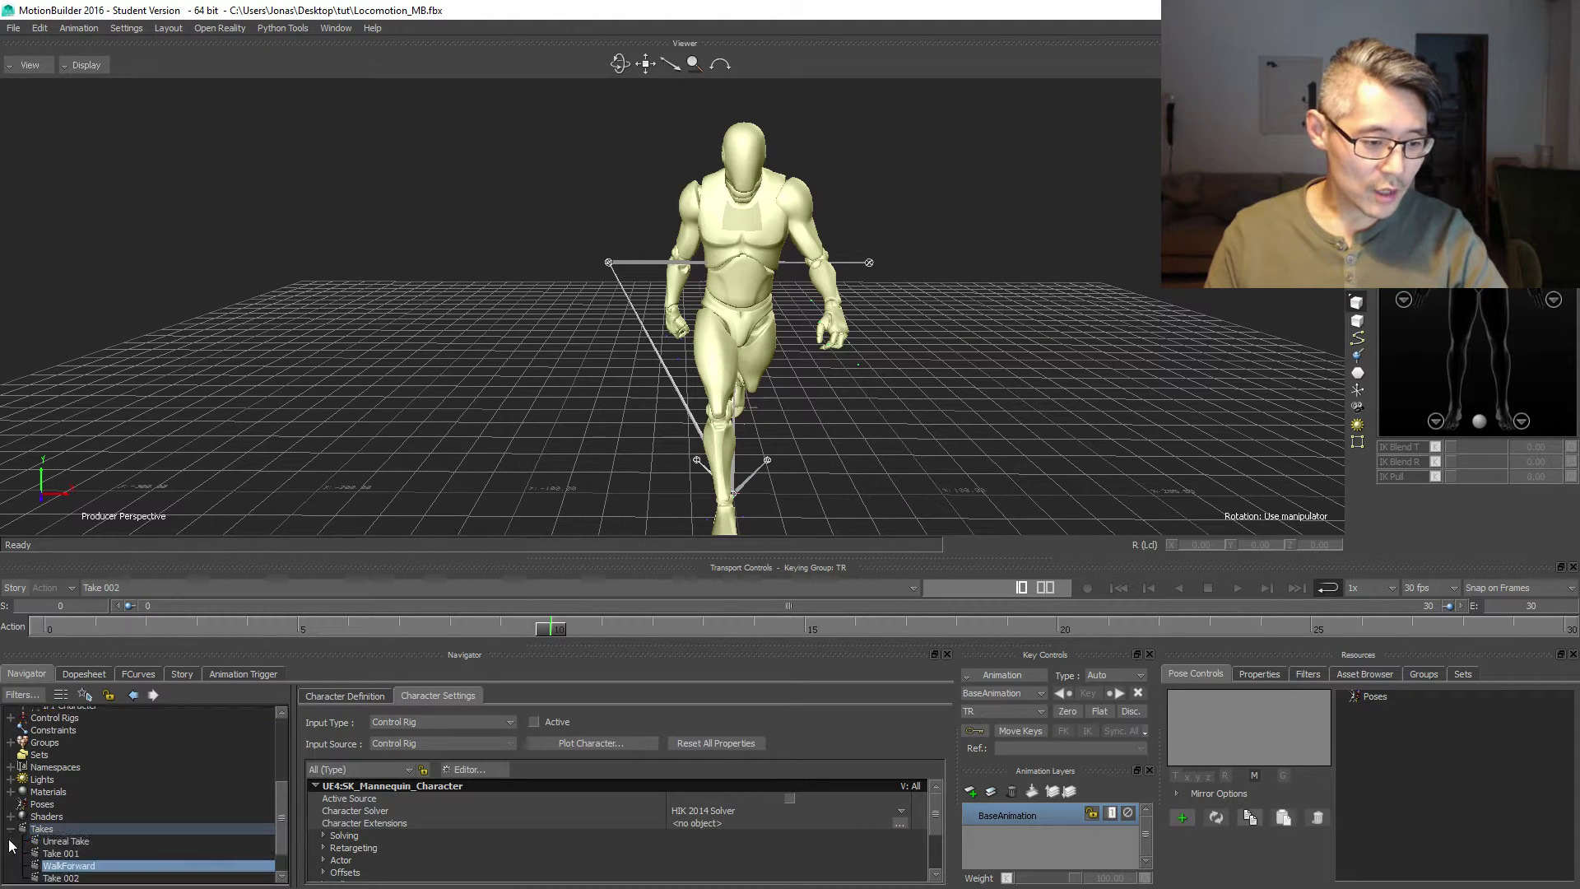
click(92, 866)
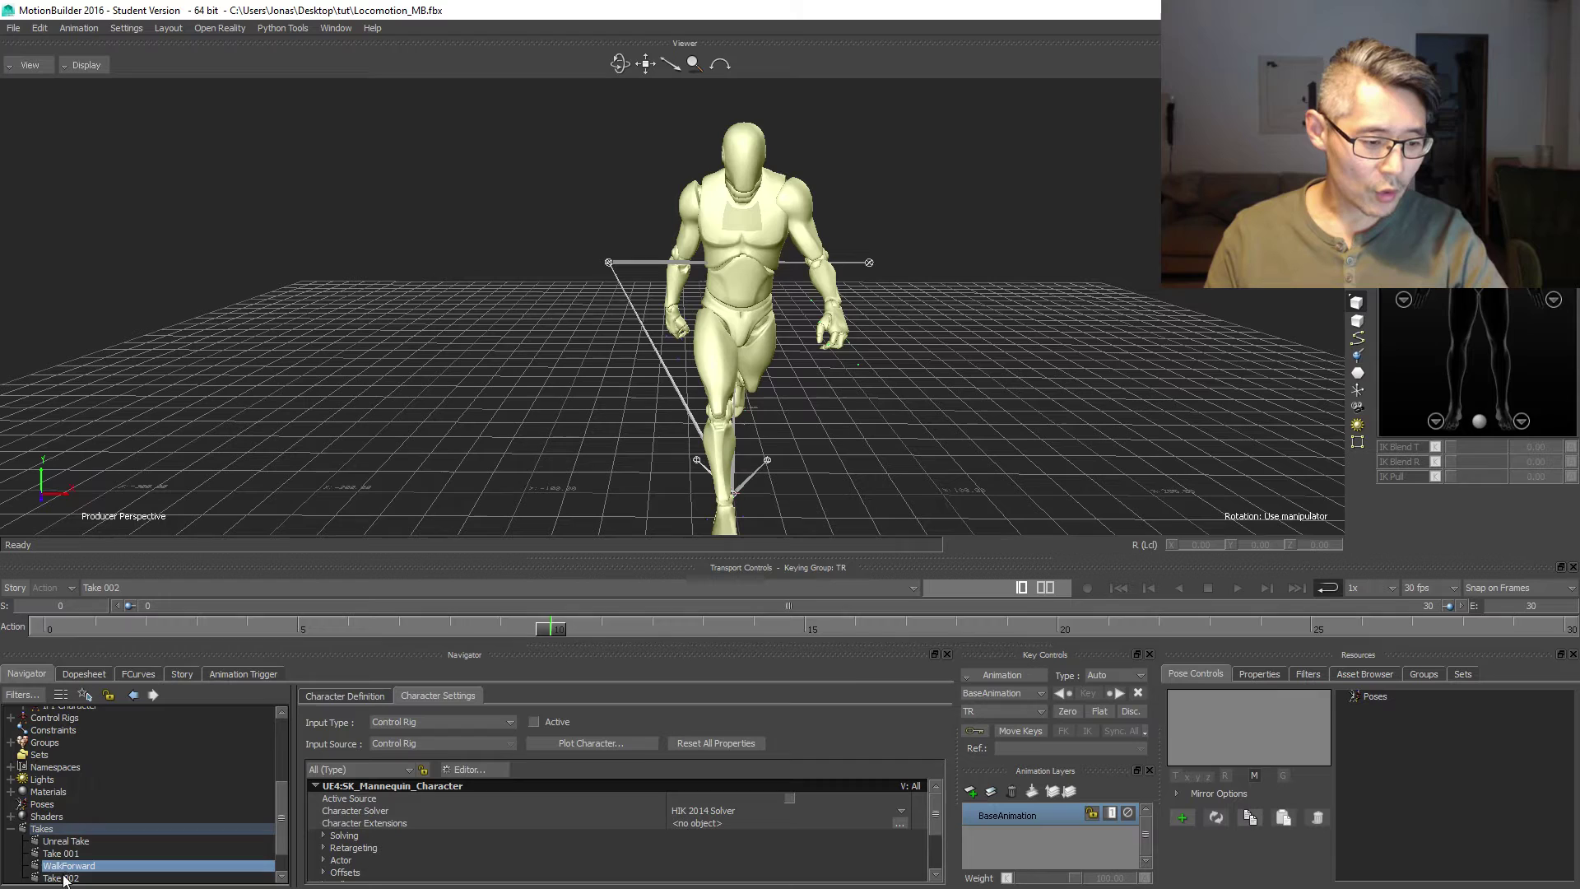
click(65, 879)
right_click(64, 879)
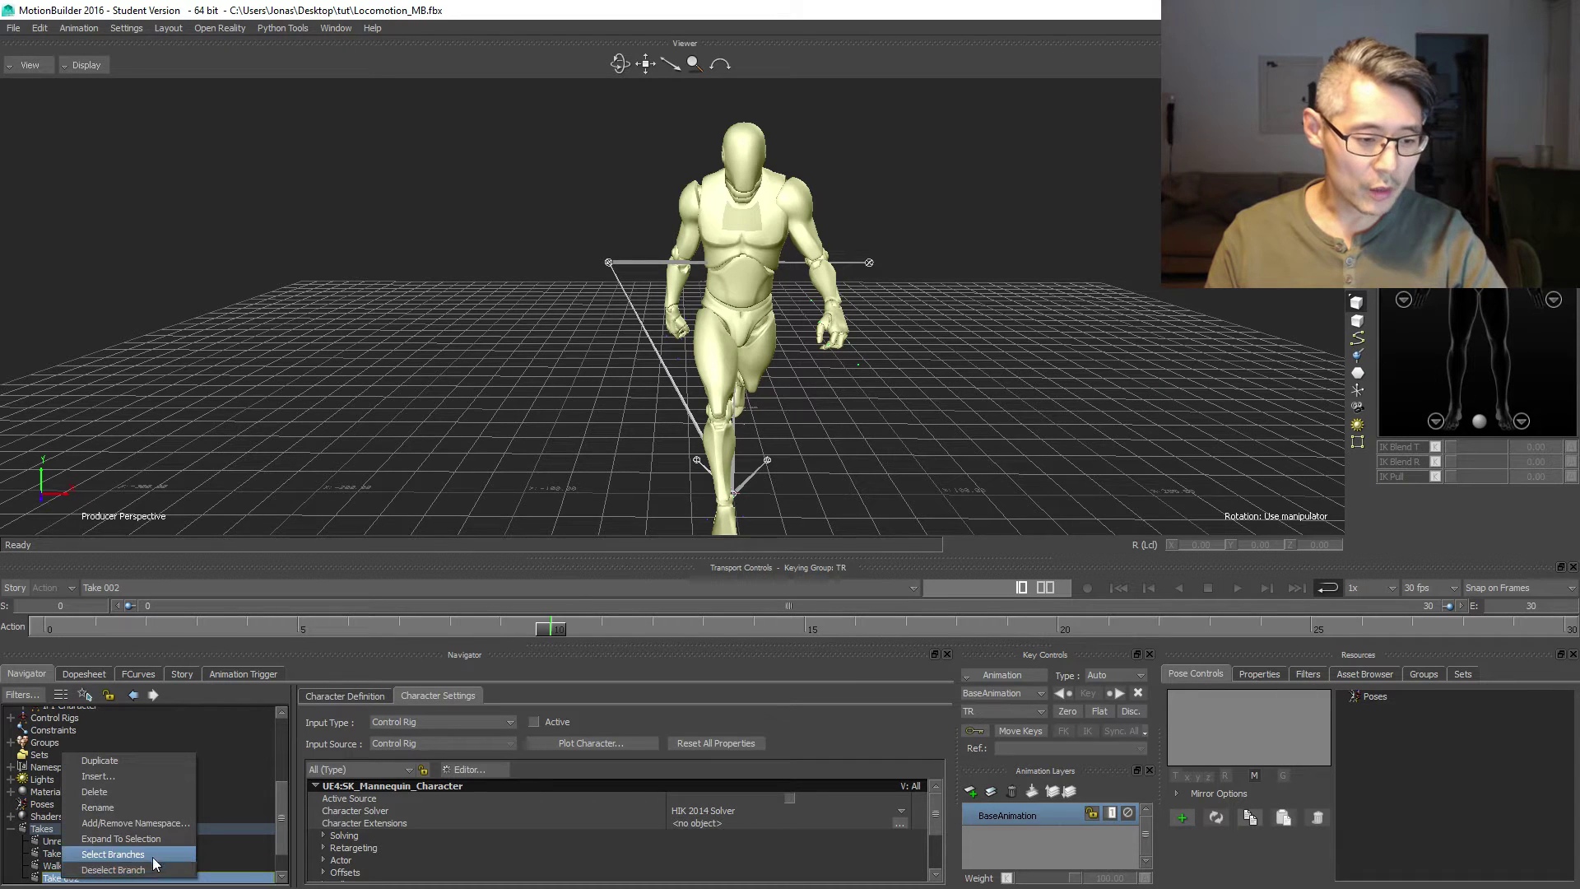
click(127, 808)
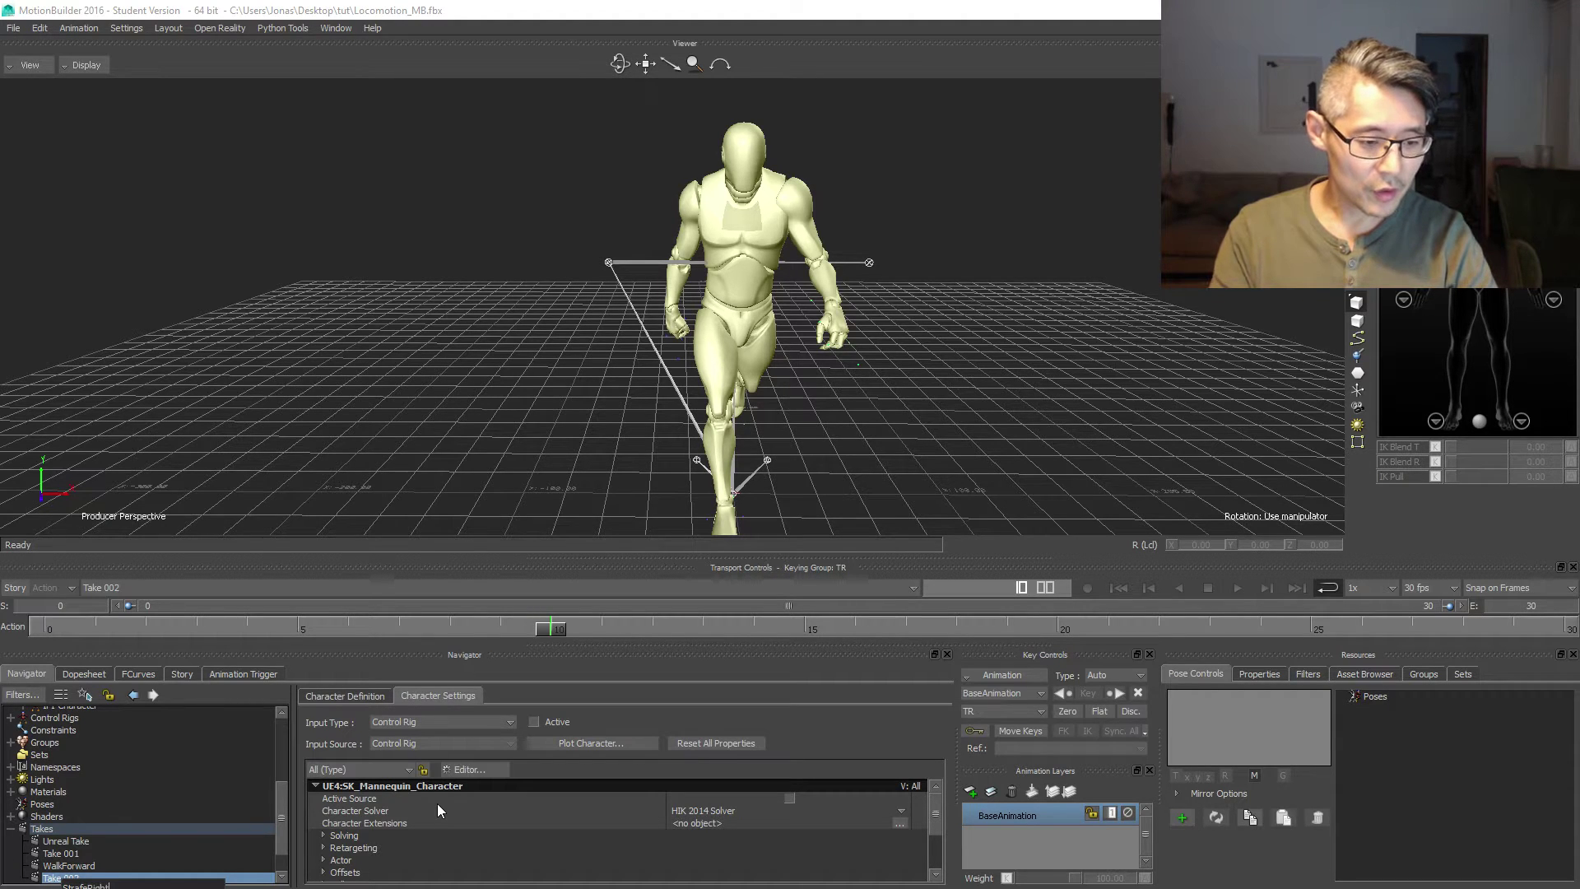
text(90)
key(Return)
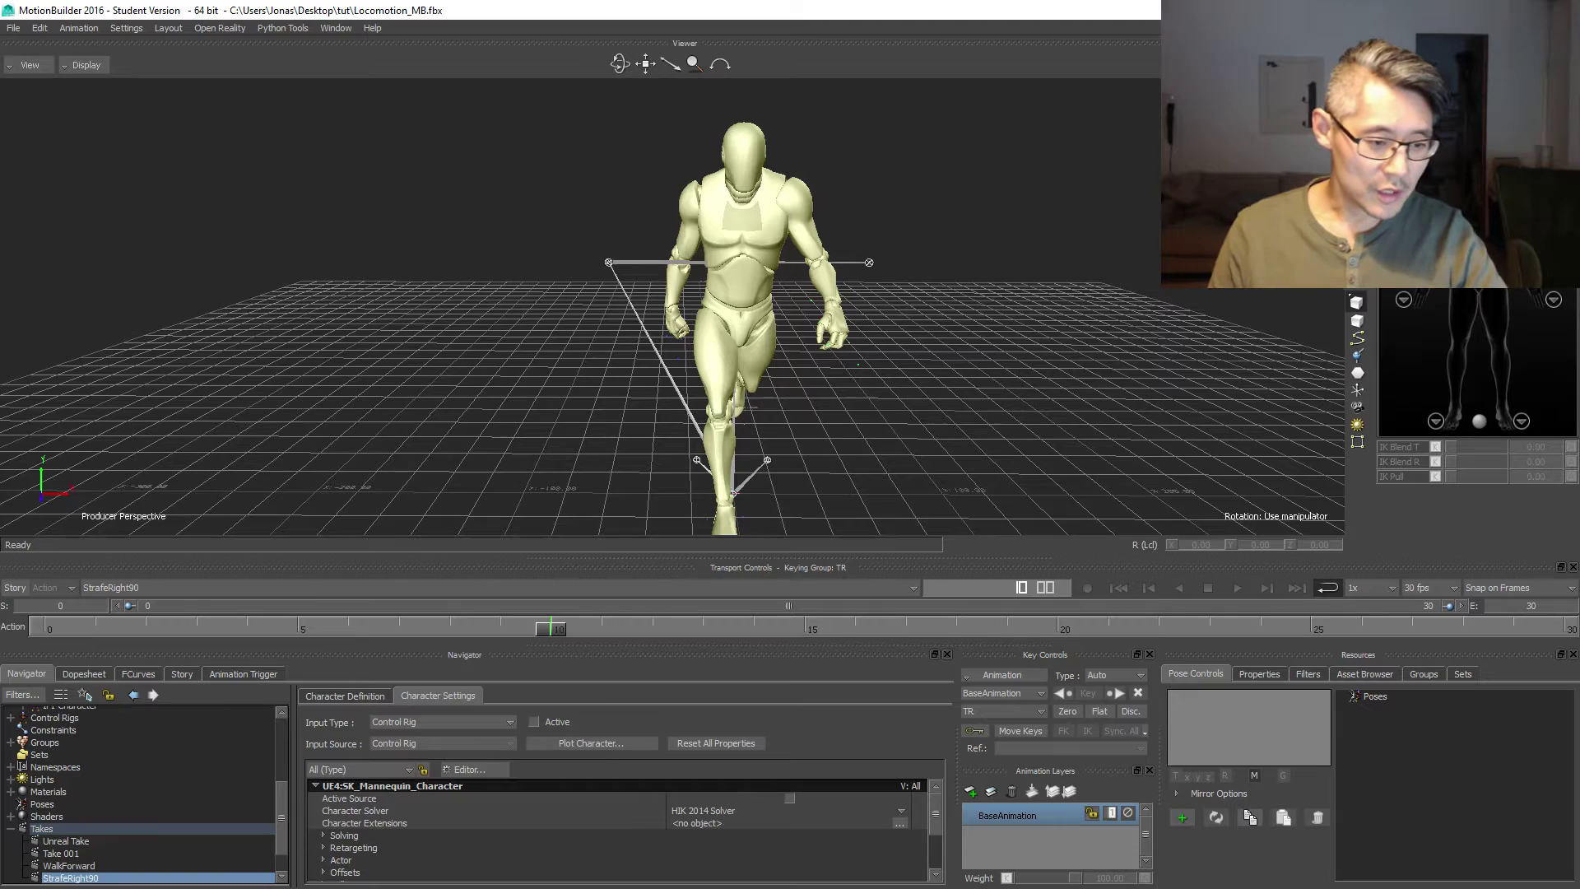
scroll(96, 797, down, 1)
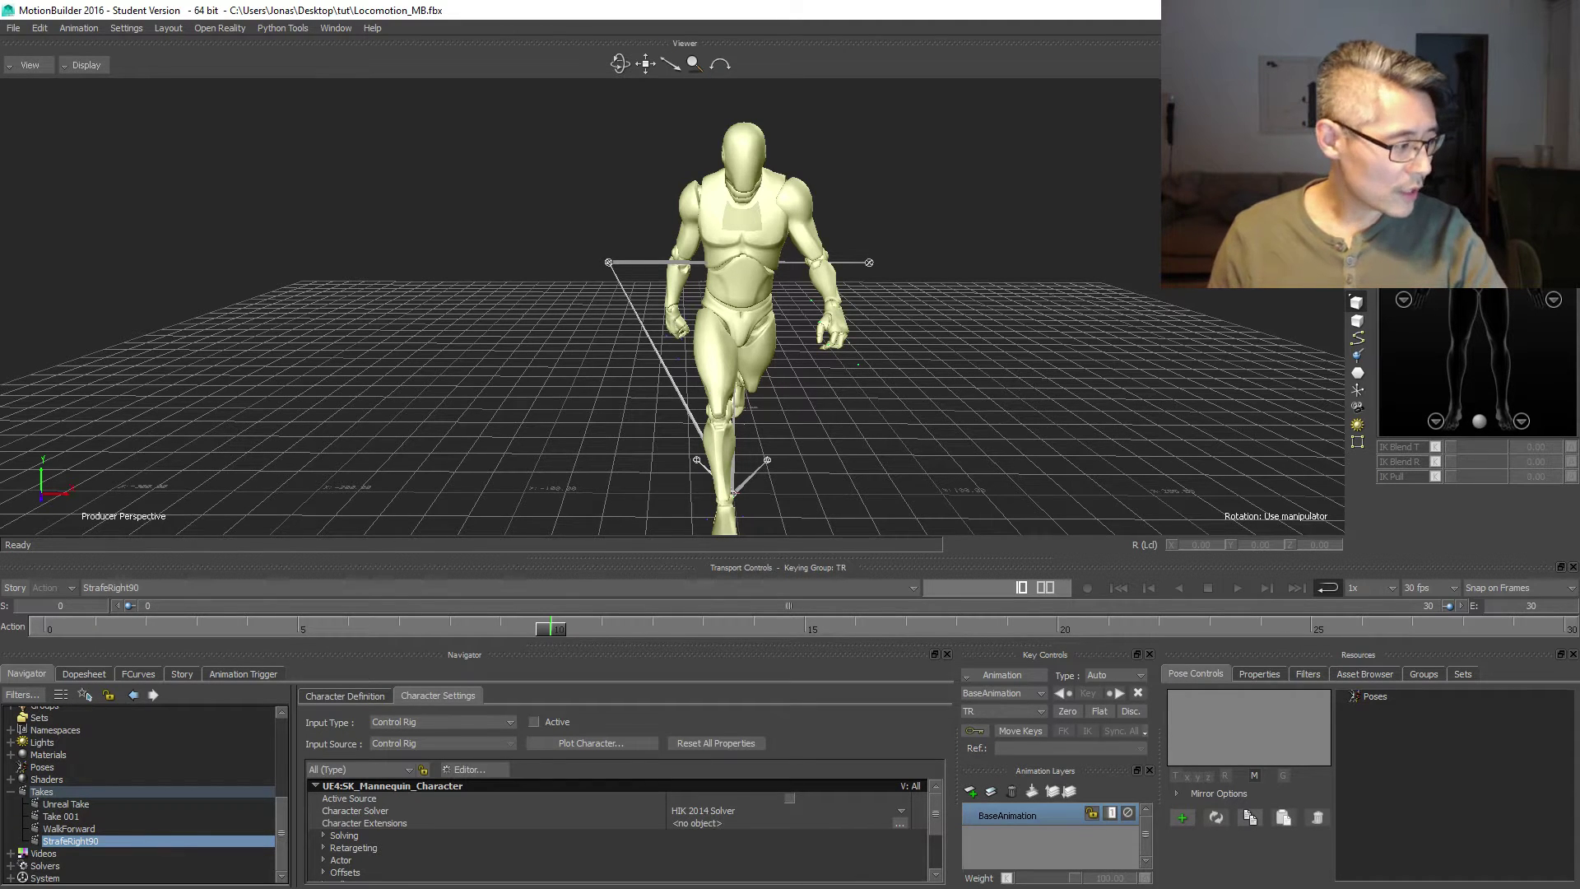
key(alt+Tab)
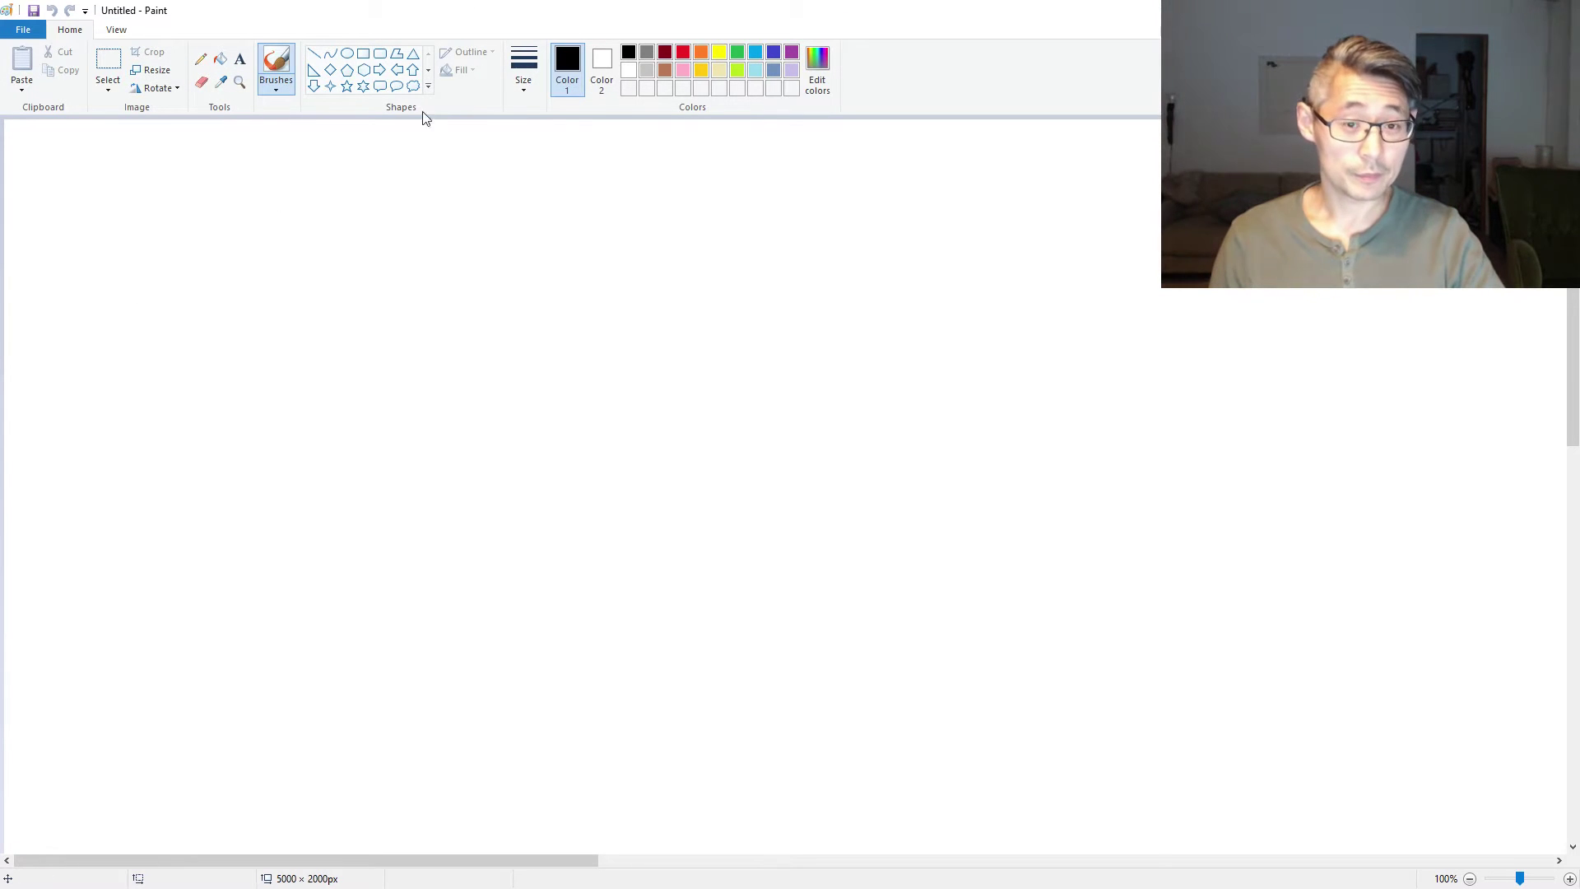
- Draw a large rectangle split into four cells by a vertical and a horizontal divider
click(363, 53)
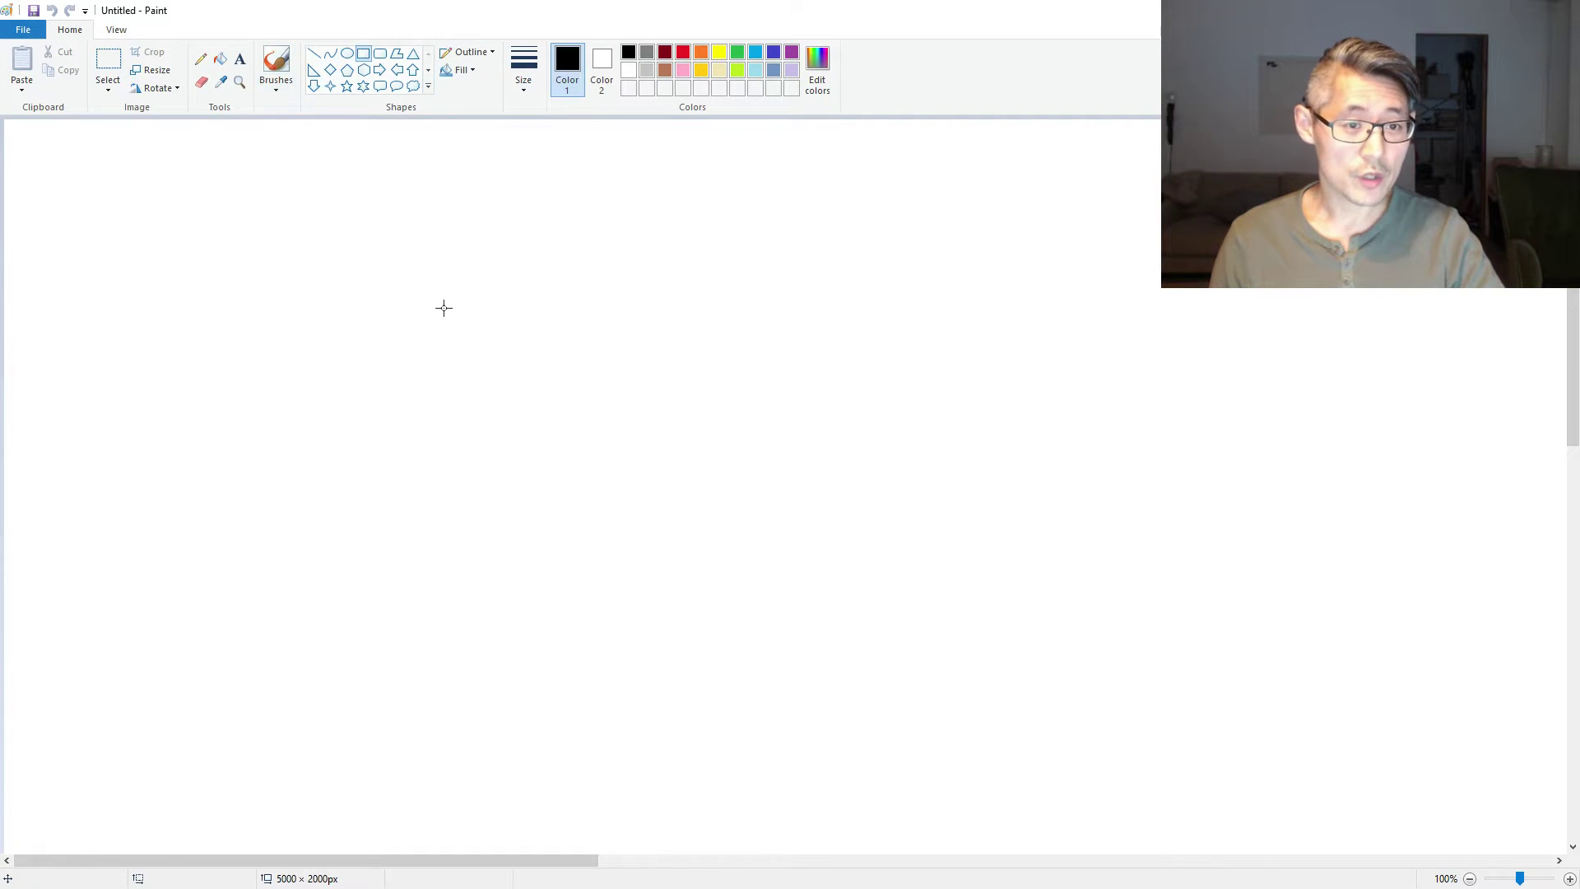
drag(432, 276, 990, 722)
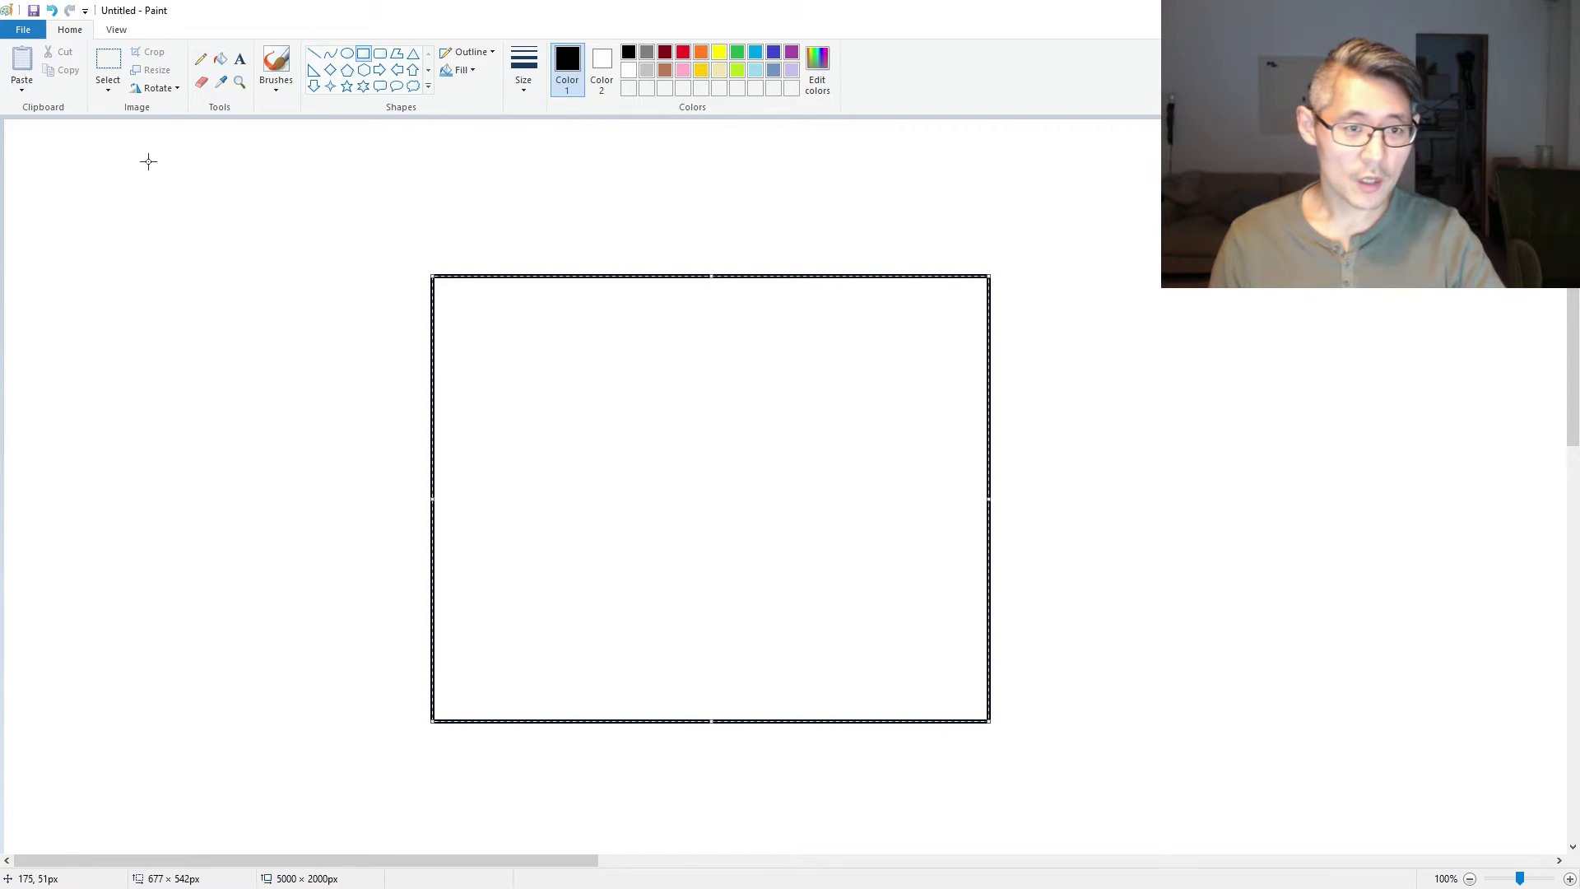
click(314, 56)
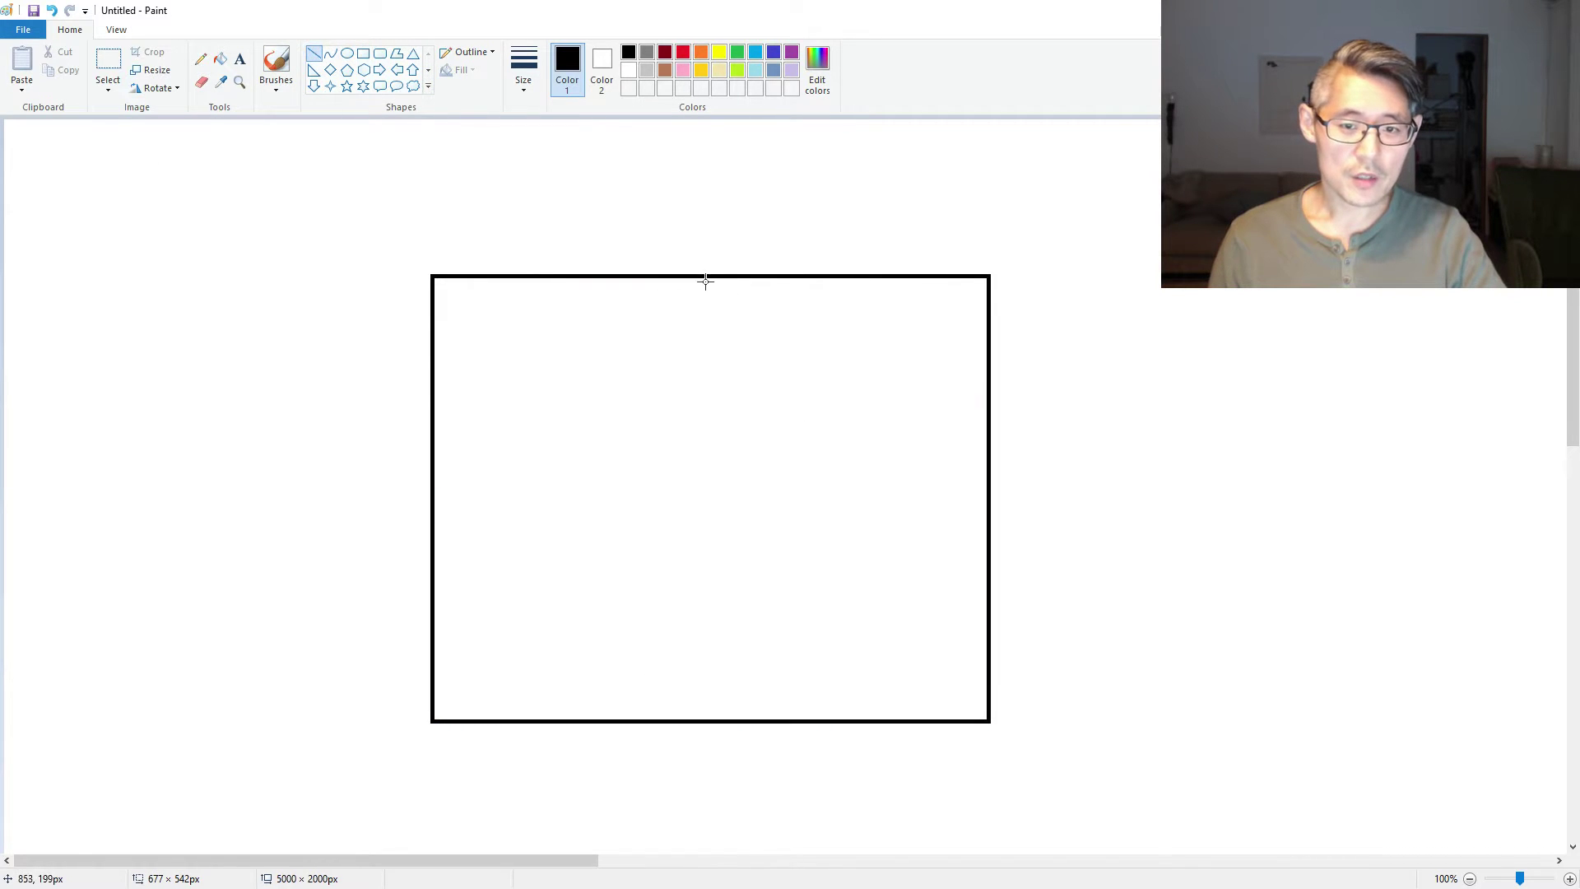
drag(706, 276, 706, 721)
drag(432, 506, 988, 507)
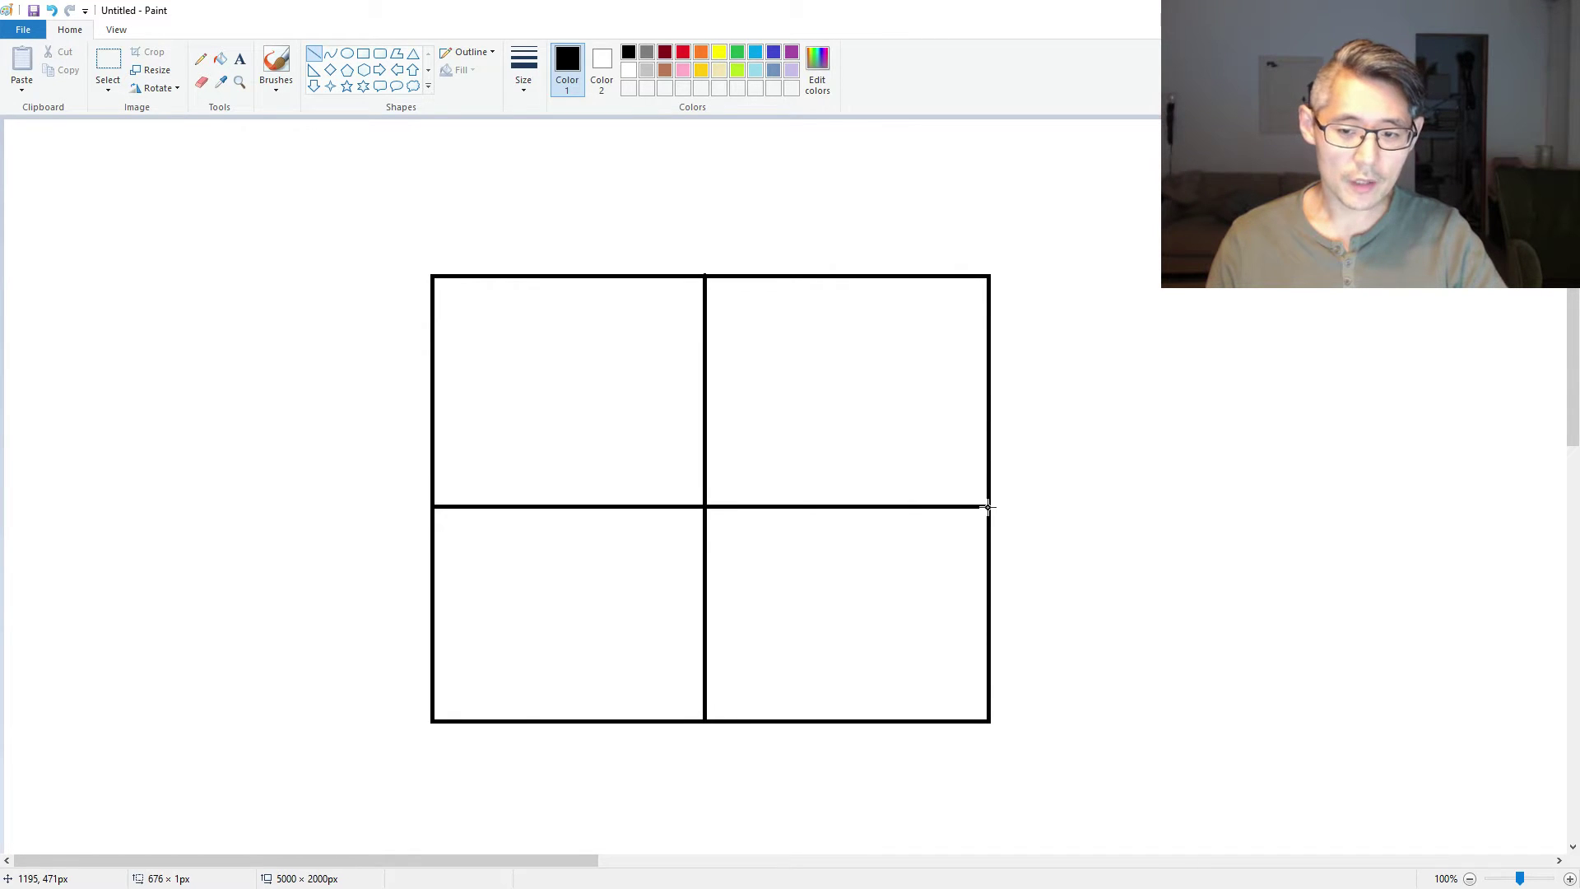
- Draw small circles at the centre crossing and the left end of the horizontal divider
click(346, 53)
drag(689, 492, 717, 520)
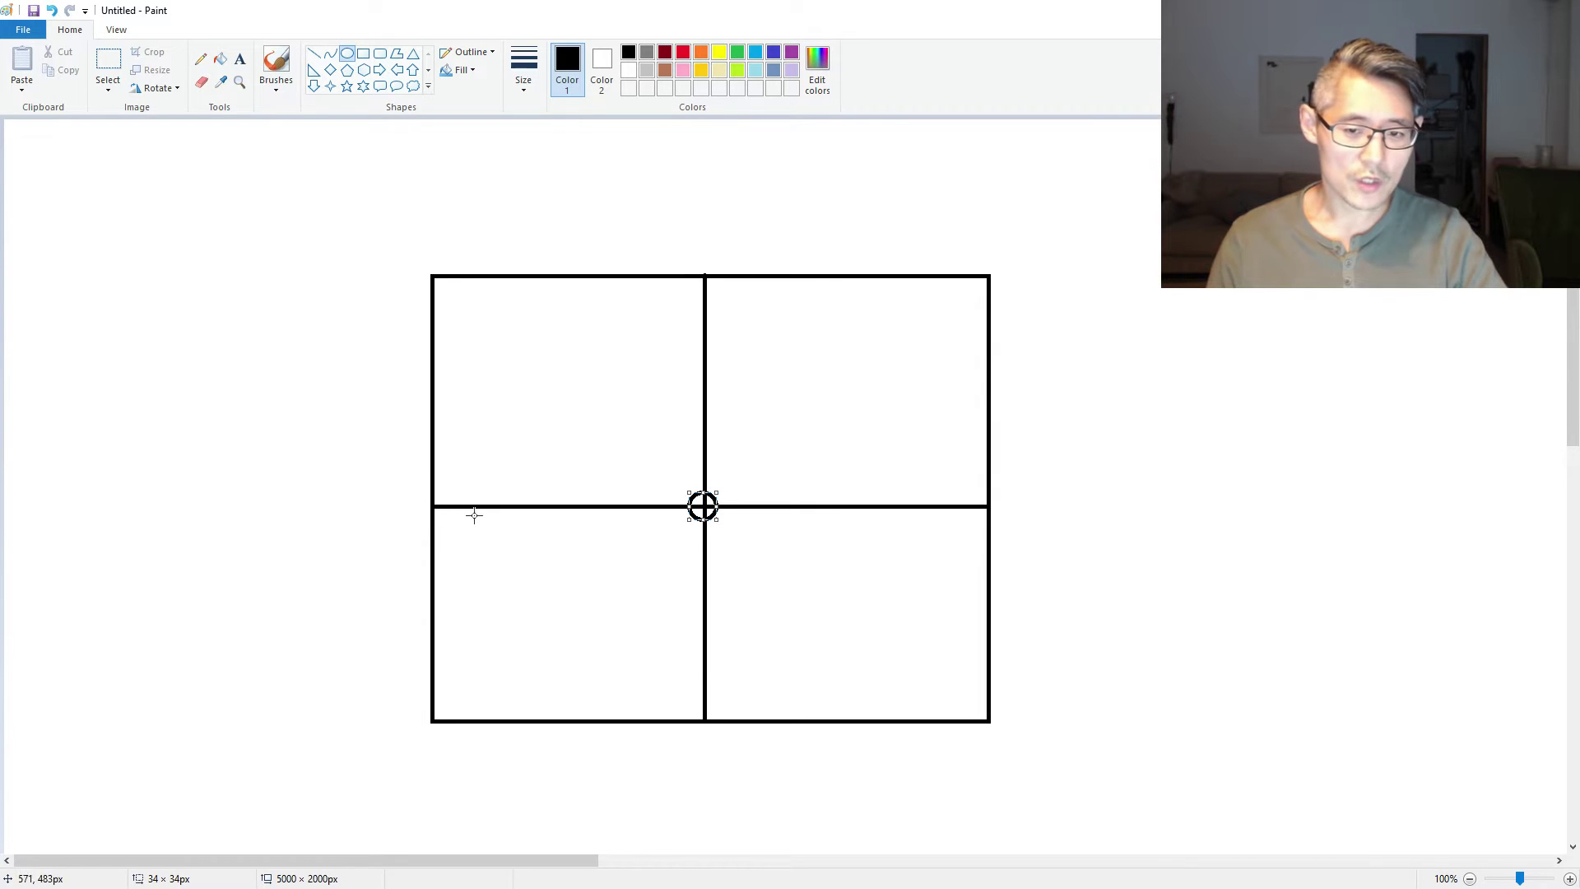
drag(421, 492, 450, 519)
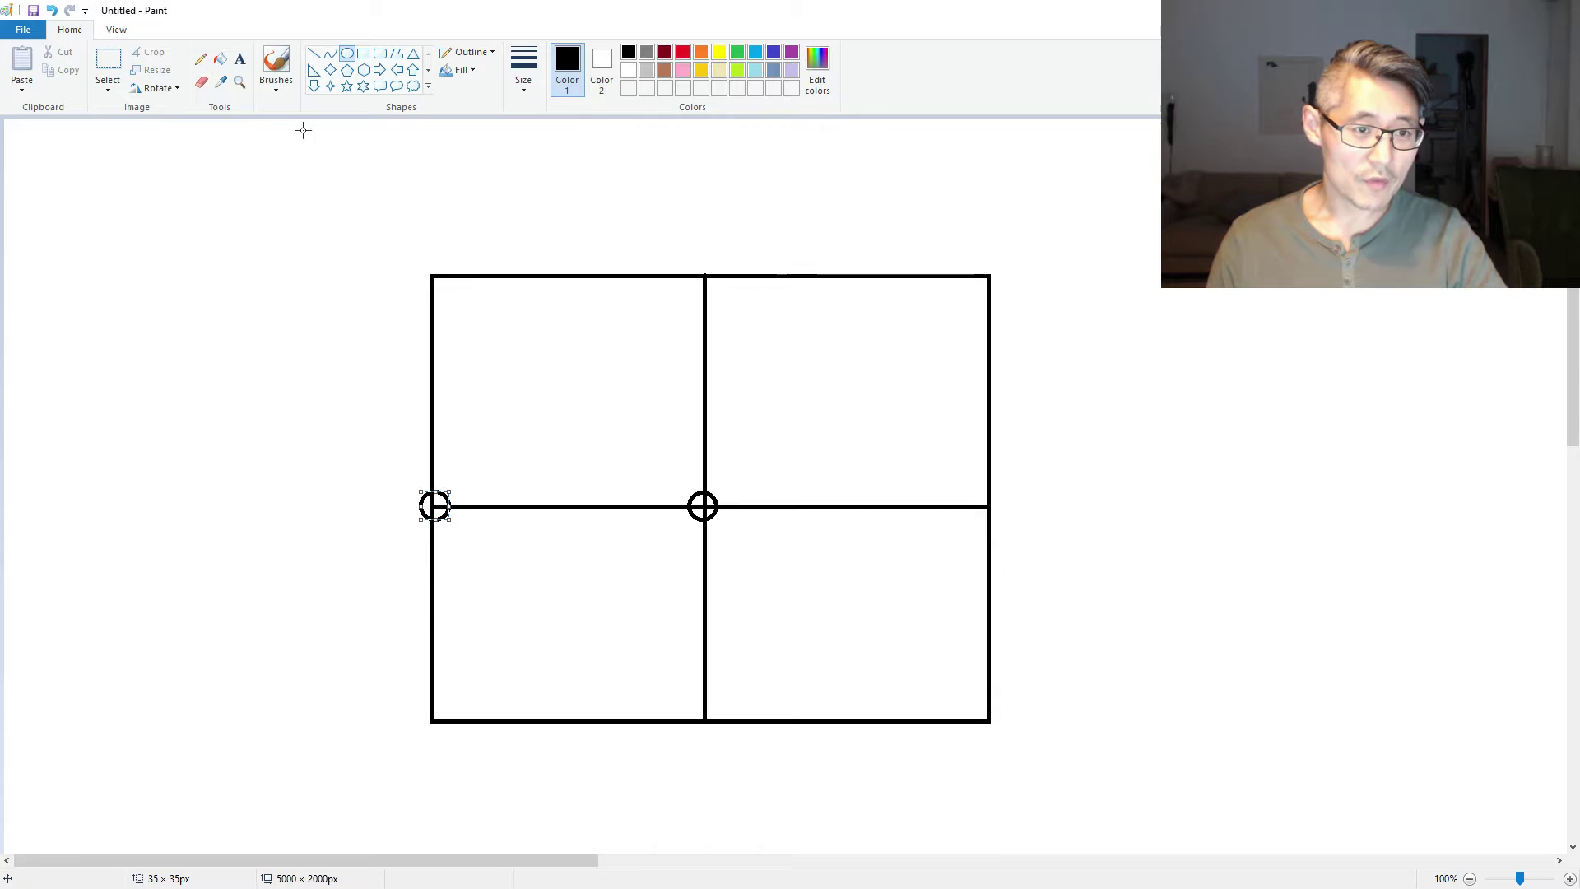
- Add the label StrafeRight90 beside the left-middle circle
click(240, 59)
click(456, 484)
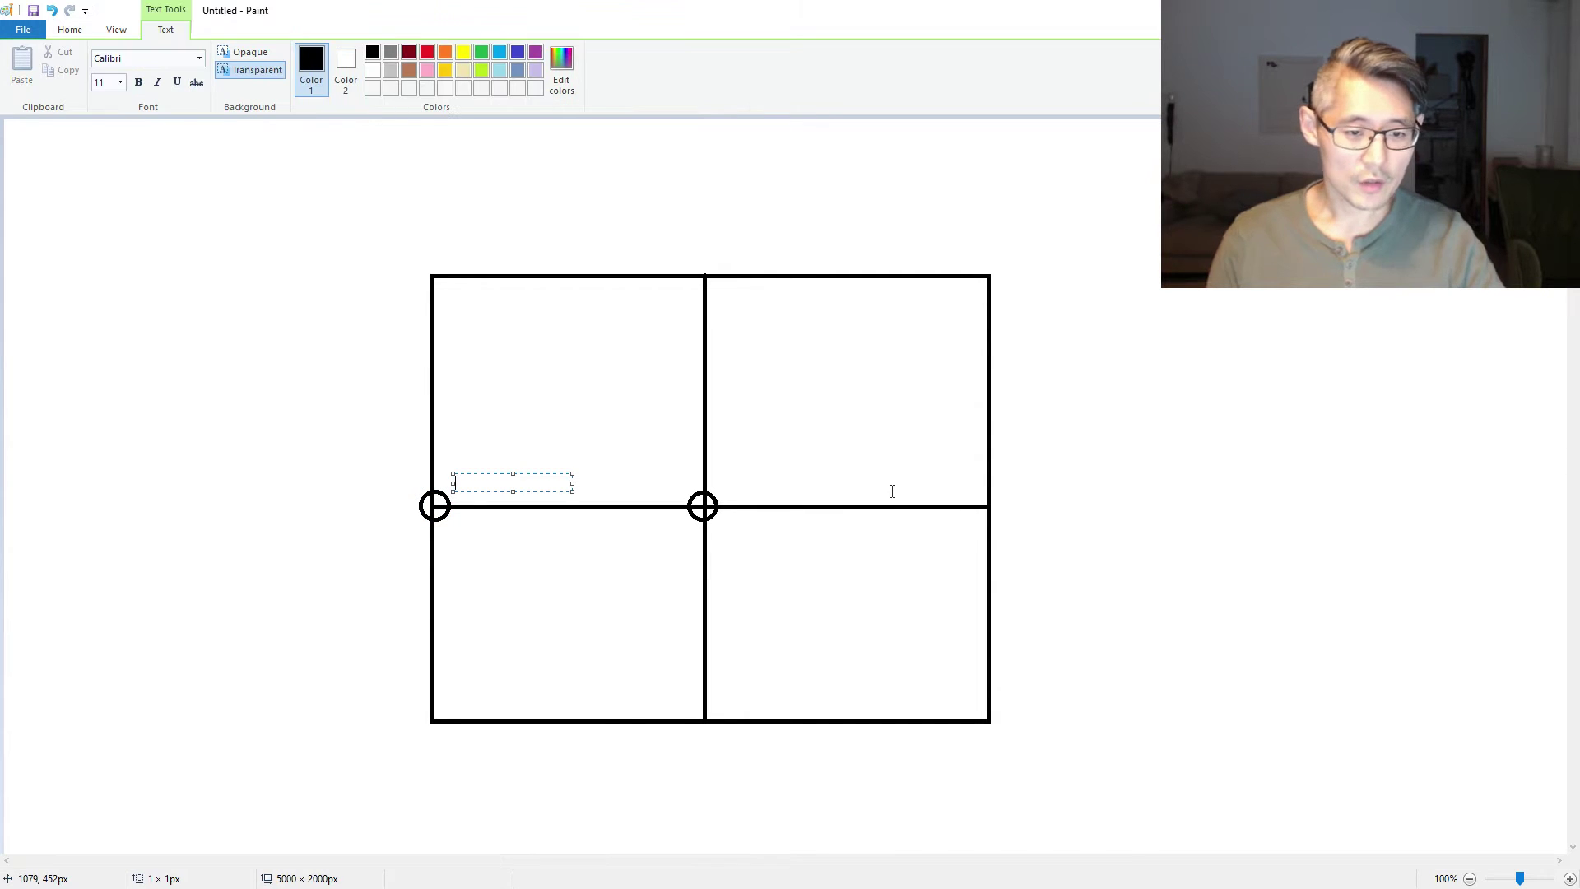
text(StrafeRight)
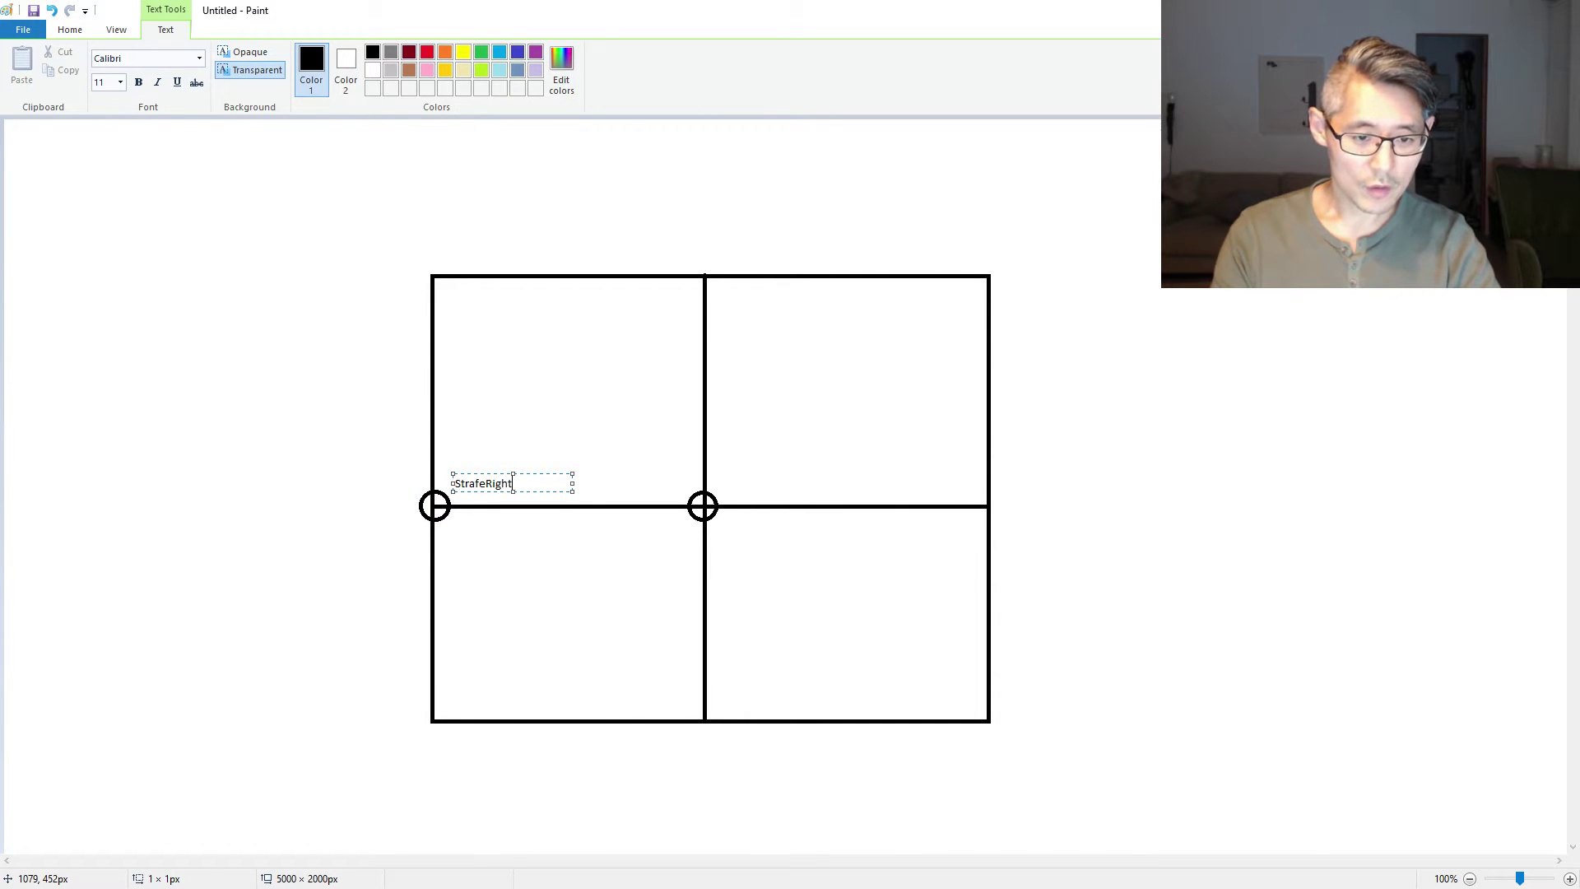
text(90)
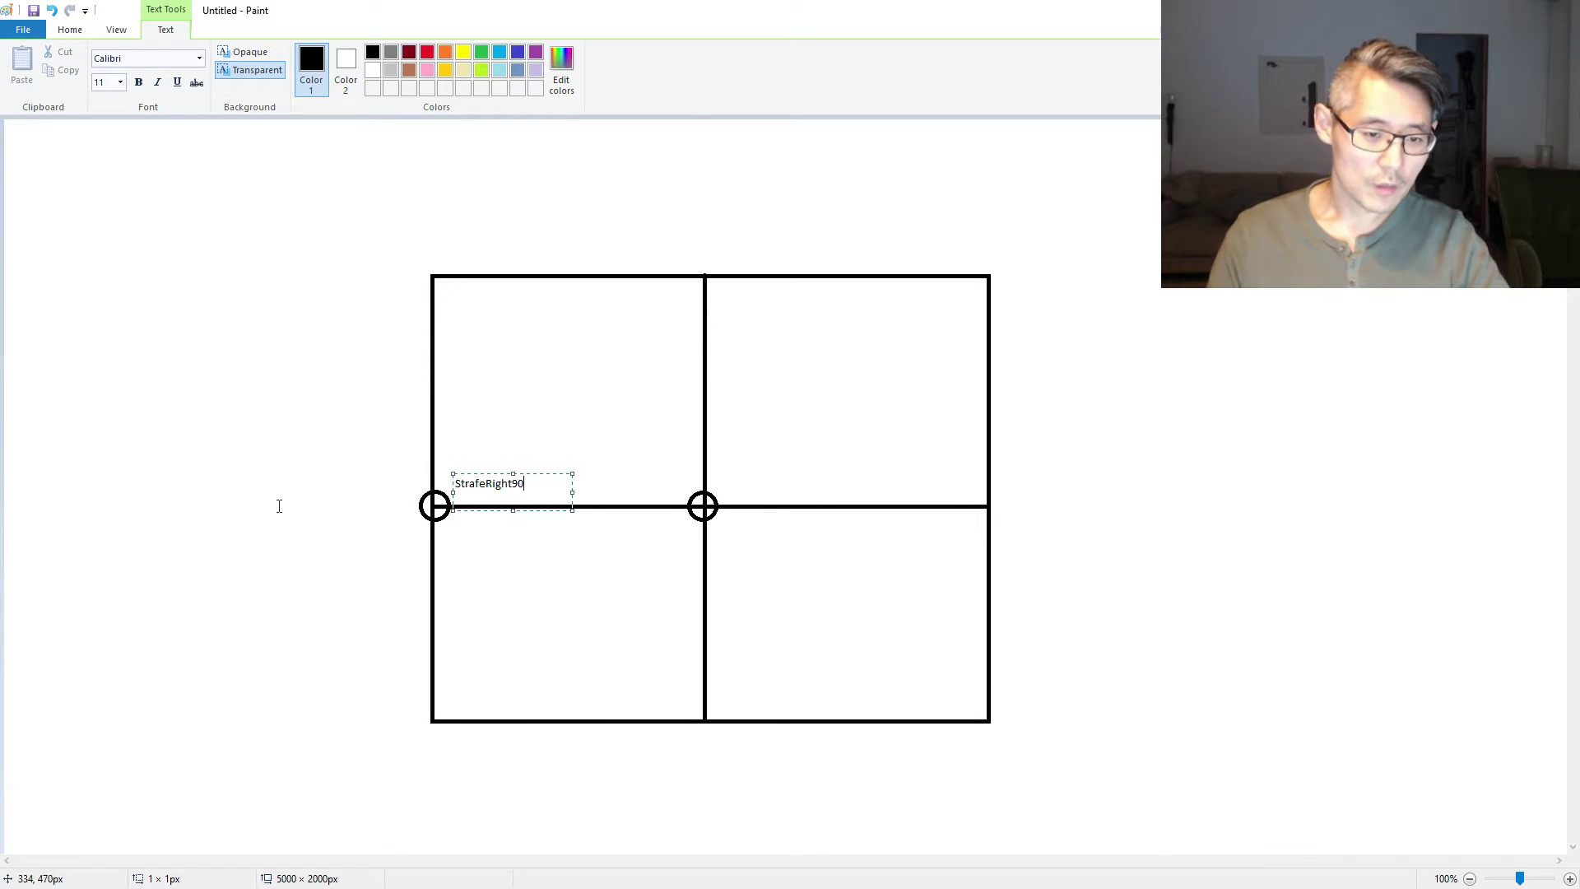
click(279, 505)
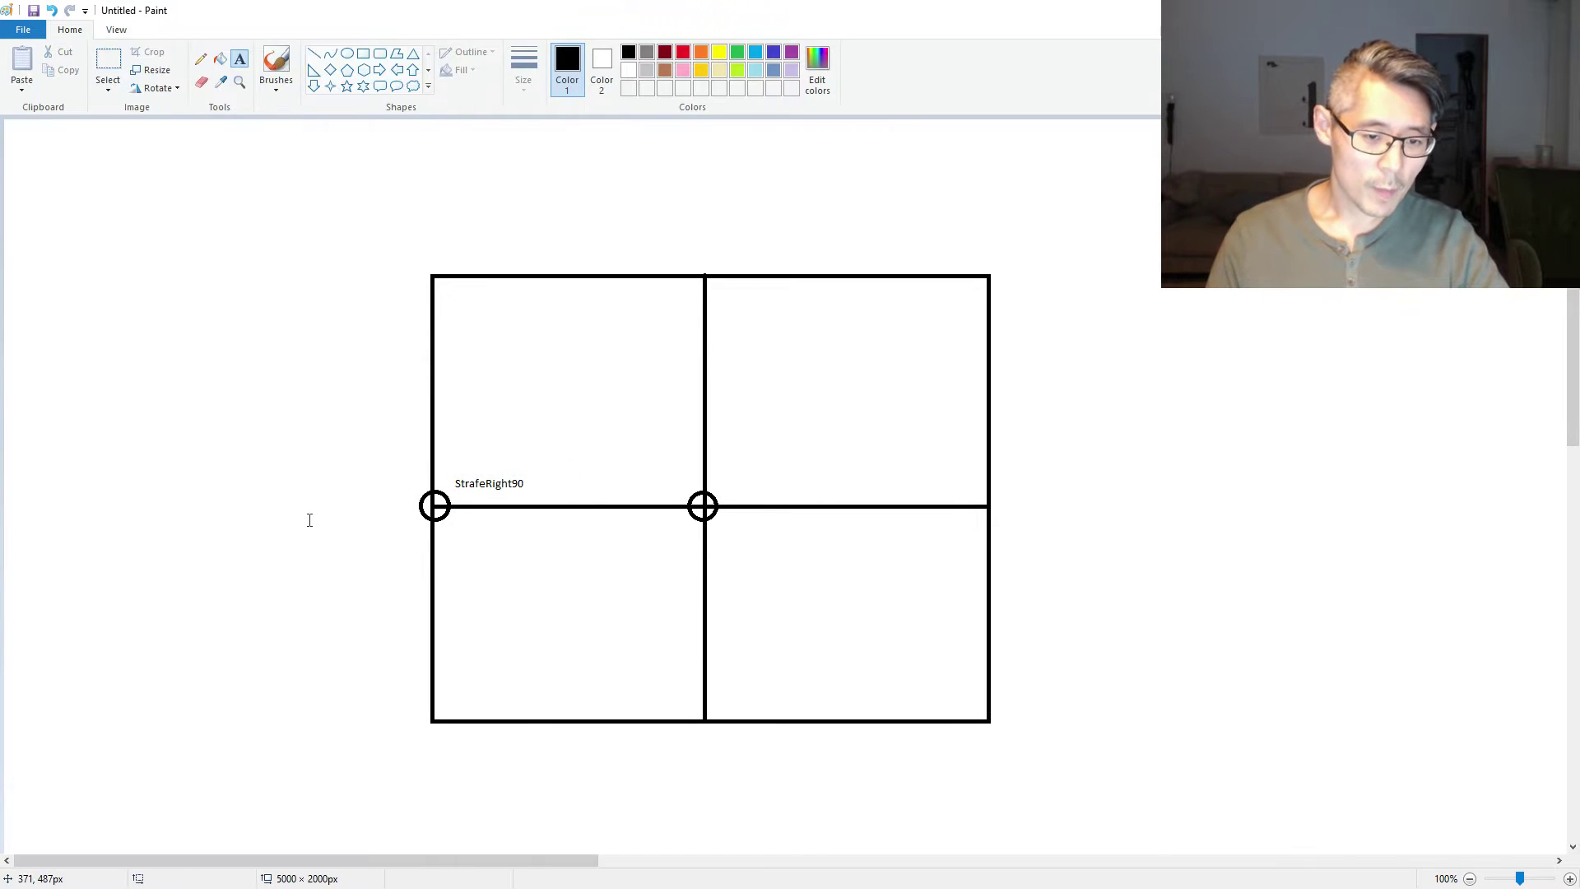
- Draw a circle at the divider's right end and label it StrafeLeft90
click(241, 59)
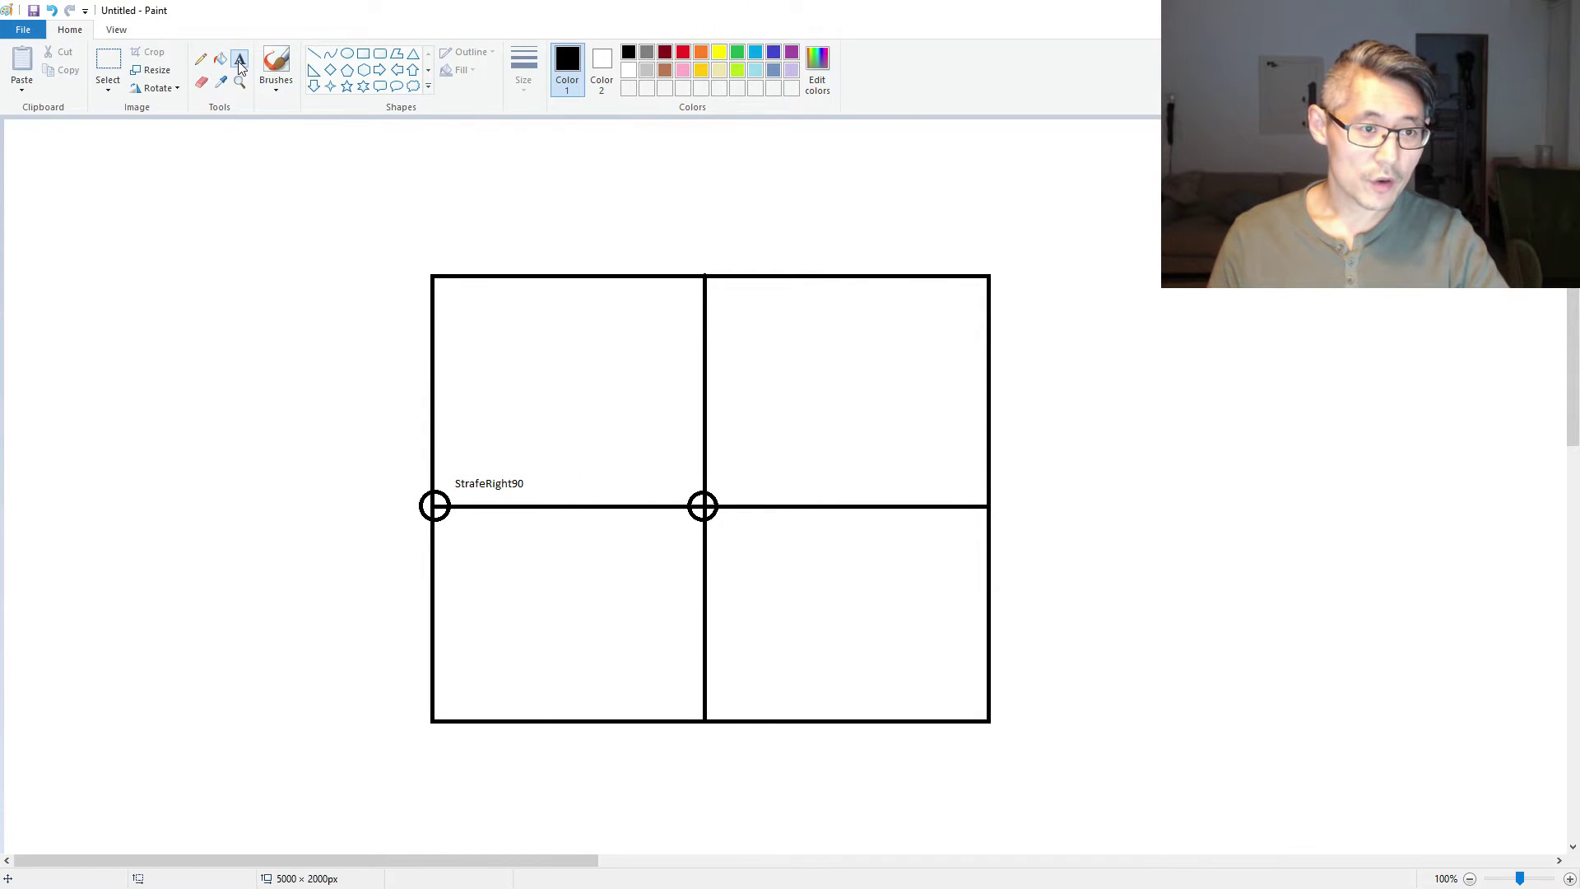
click(346, 55)
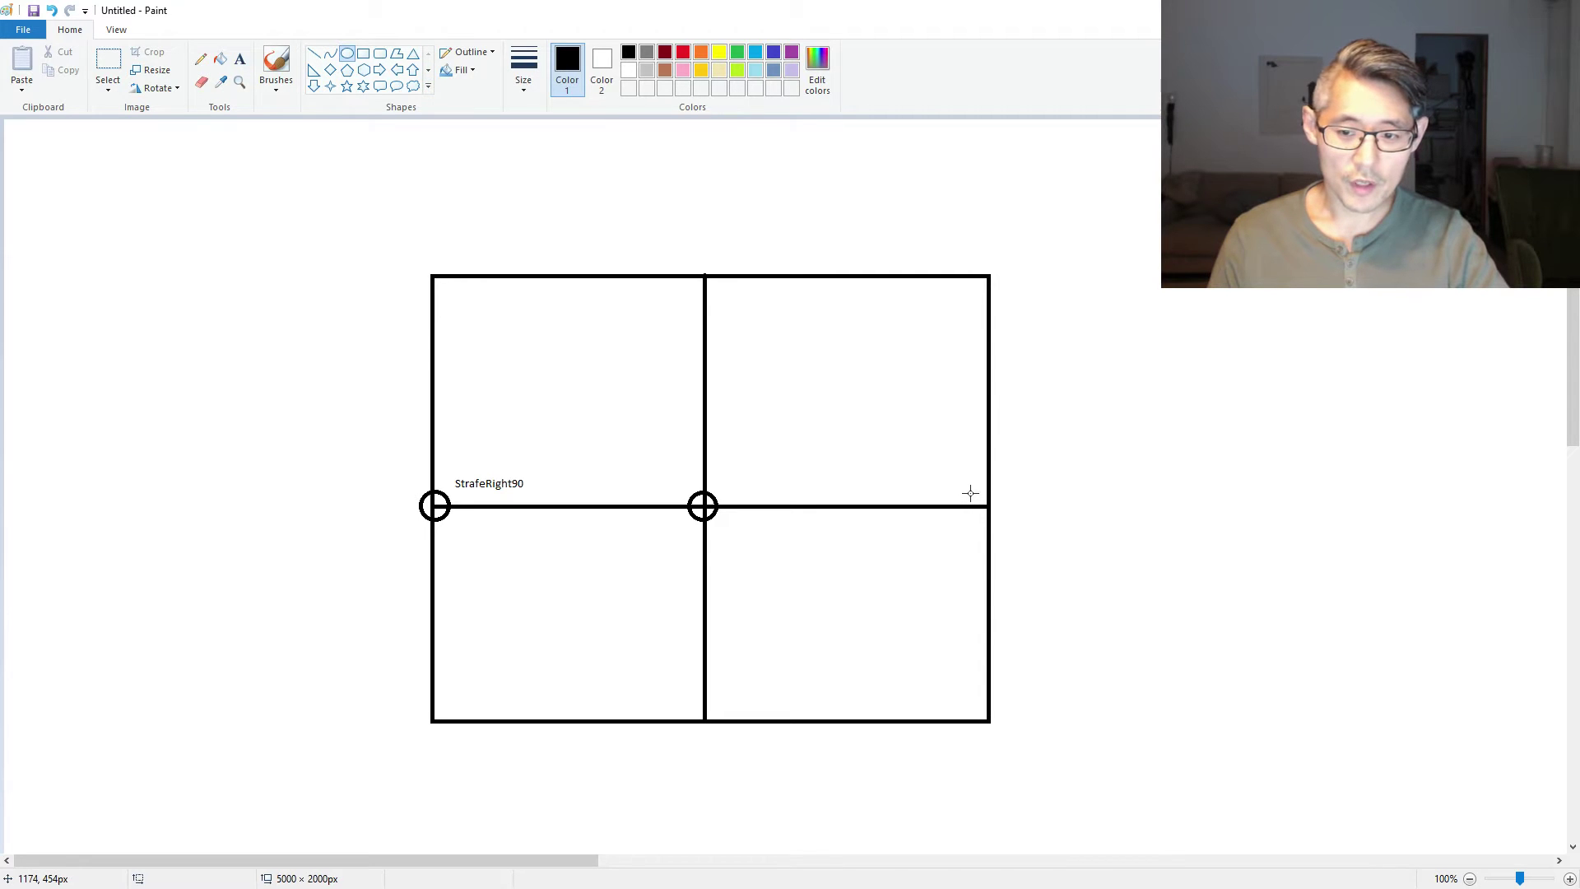
drag(971, 493, 1001, 523)
click(239, 59)
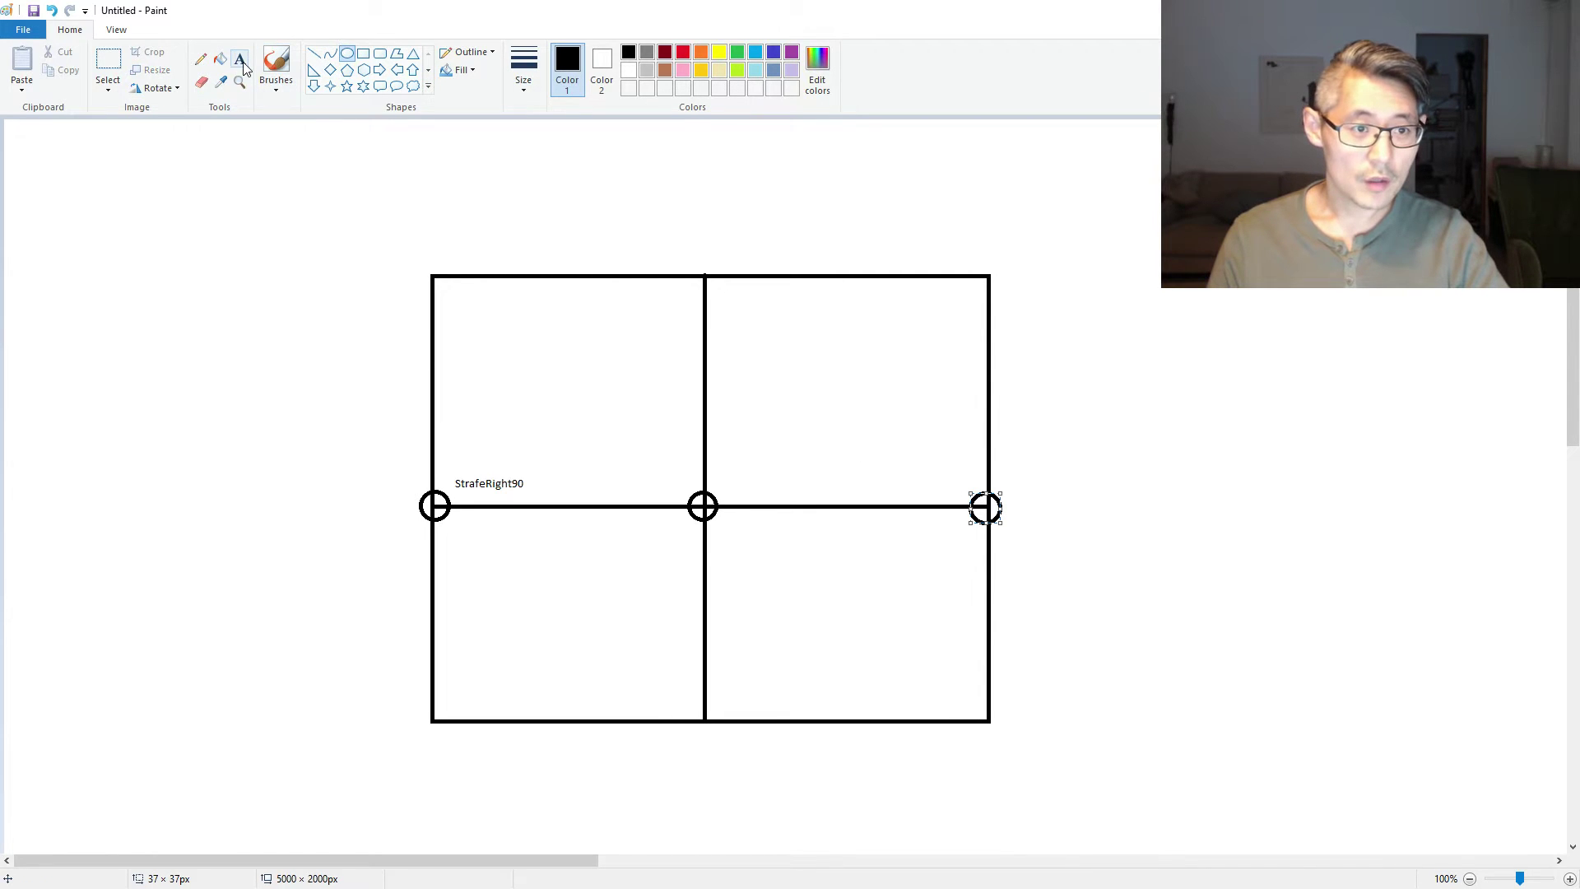
click(1011, 491)
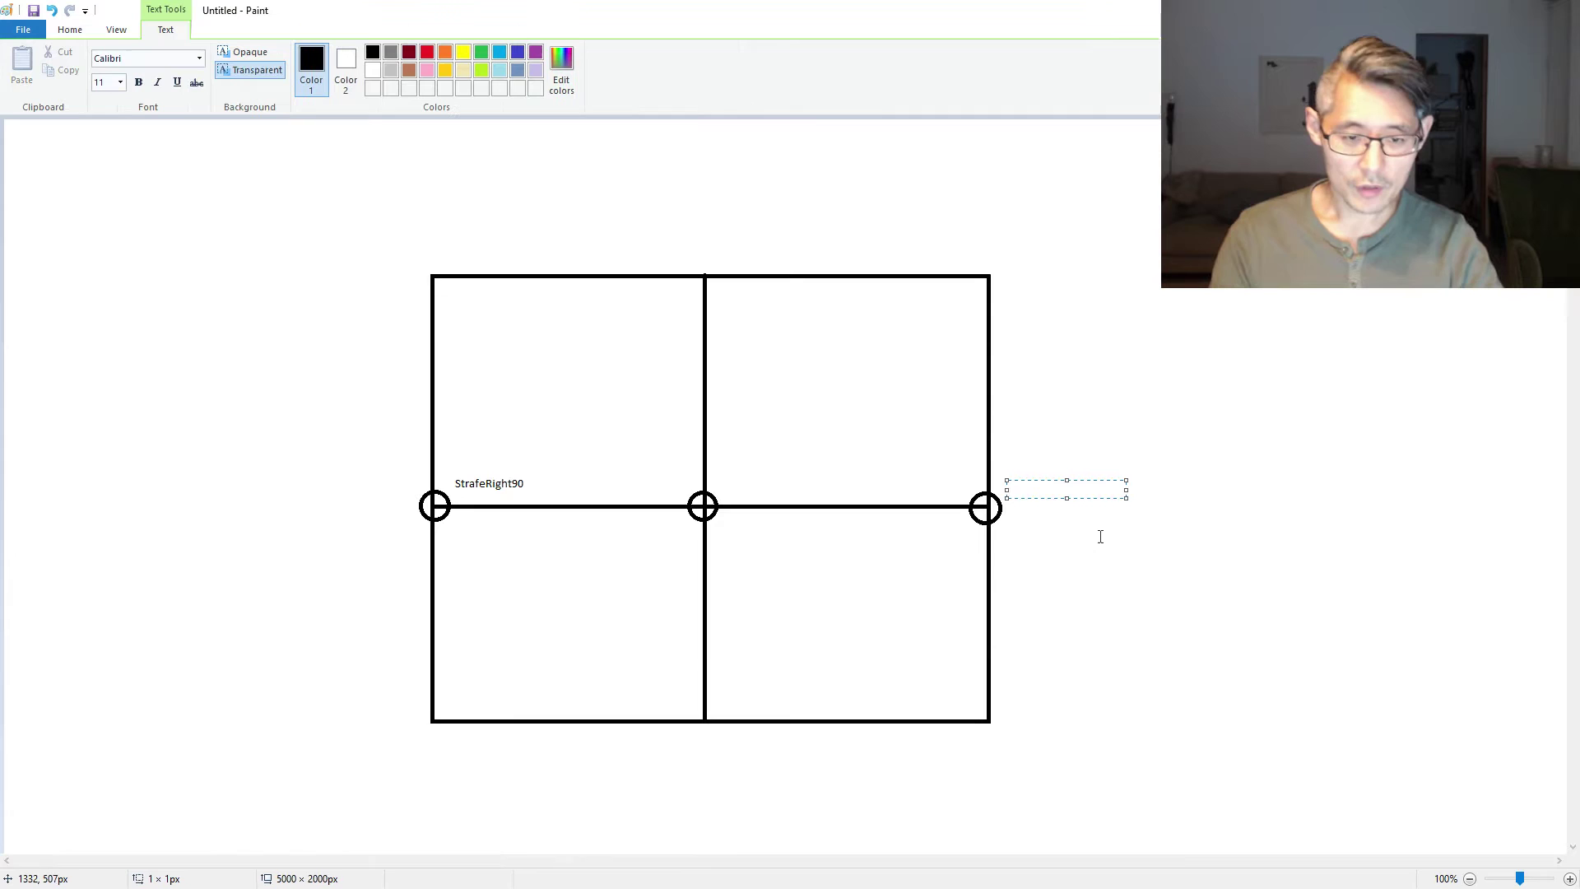
text(StrafeLeft)
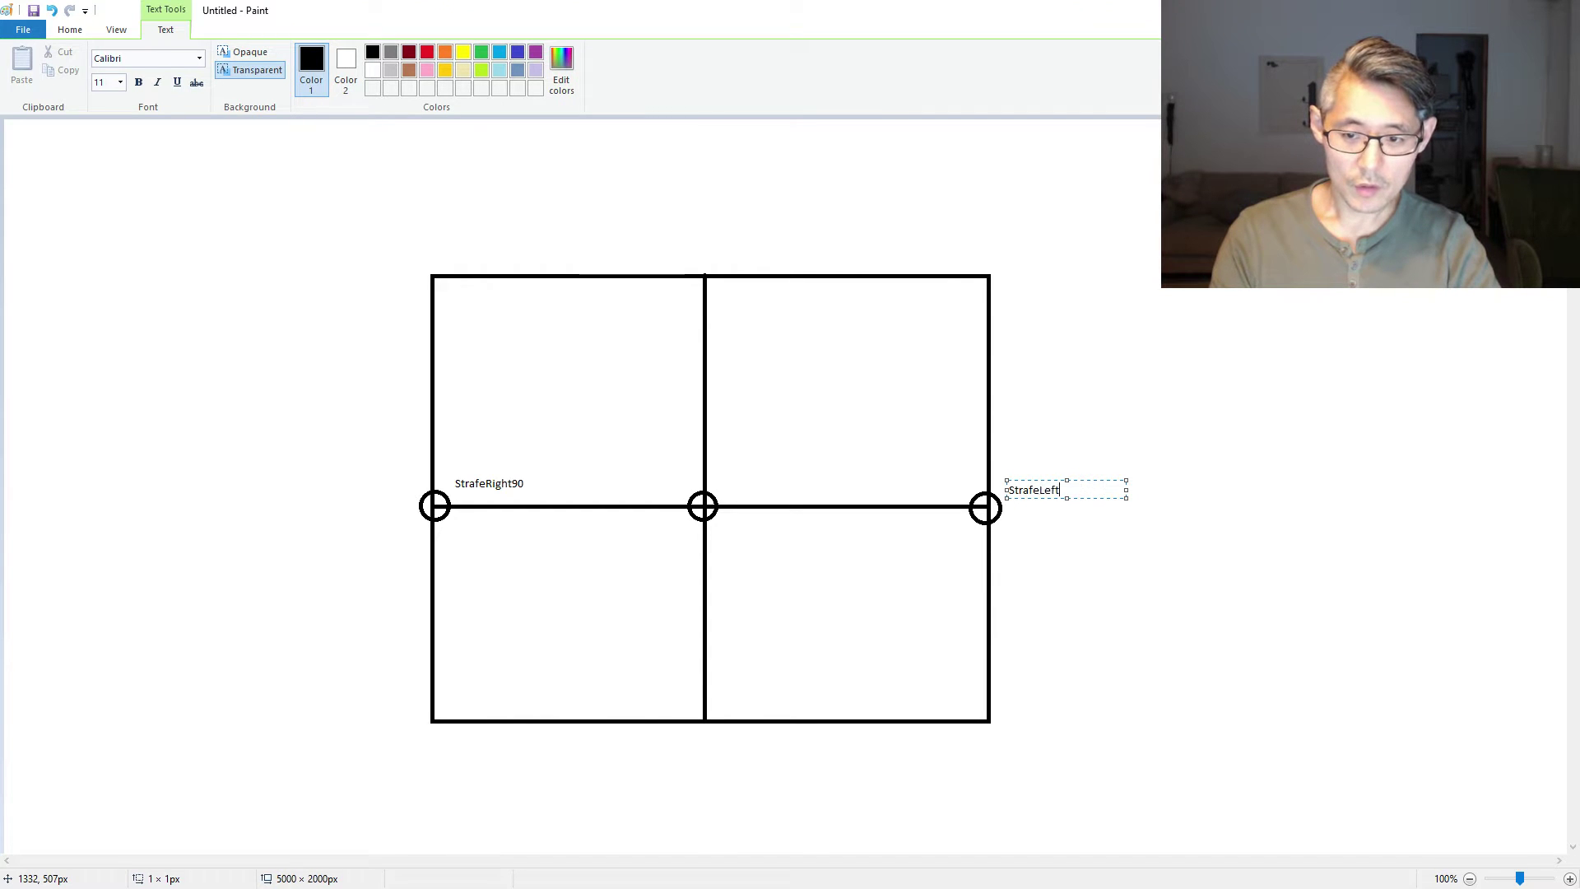
text(90)
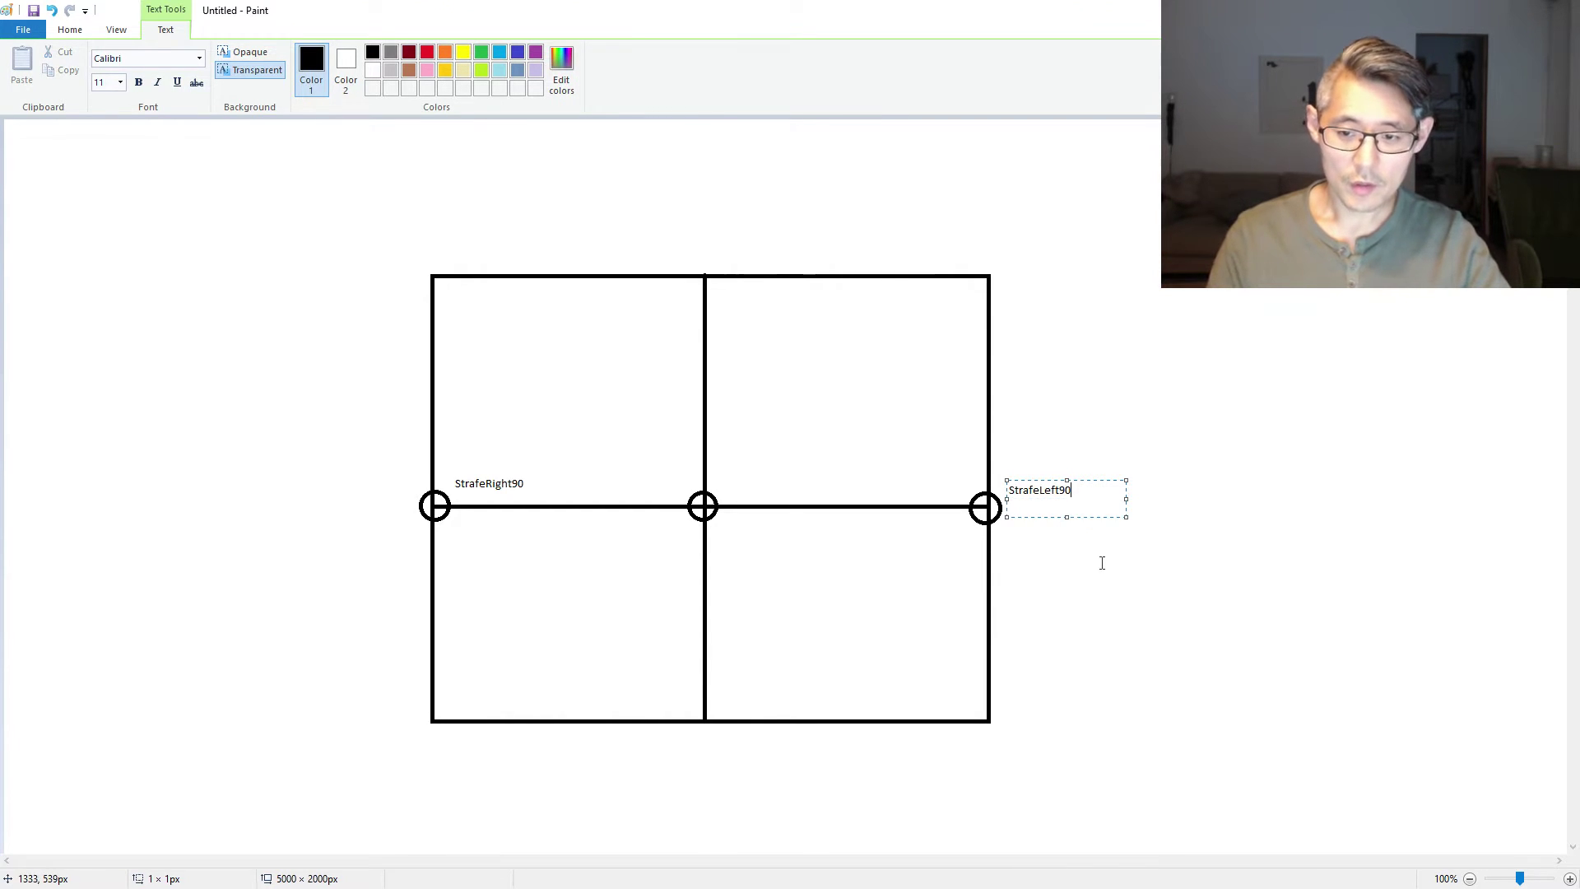
click(1102, 563)
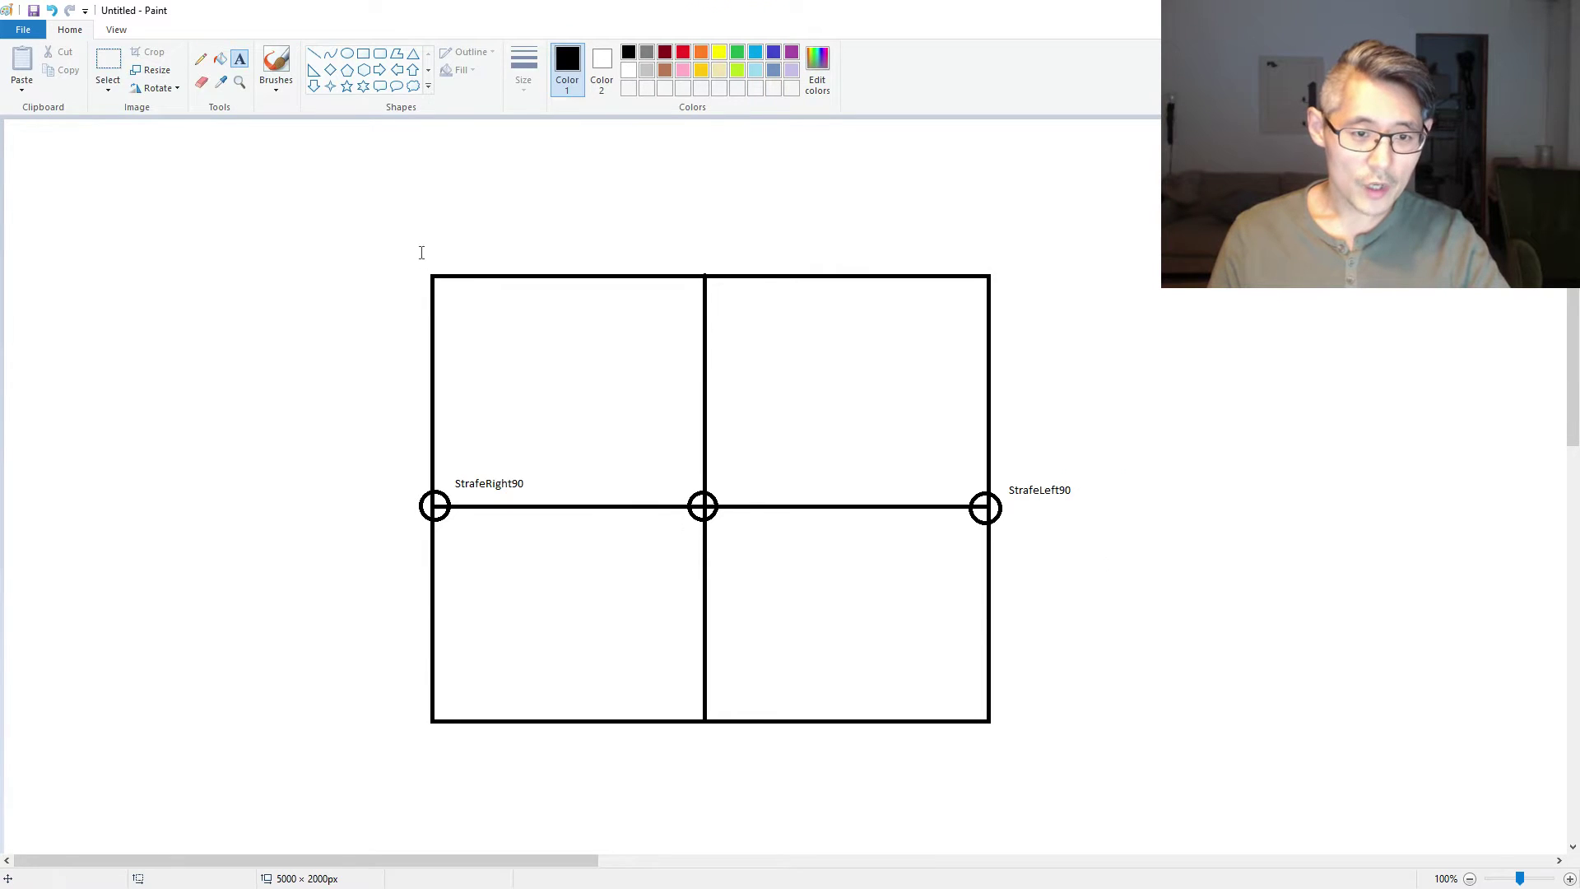
- Draw a circle on the rectangle's top-left corner and label it StrafeRight45
click(314, 53)
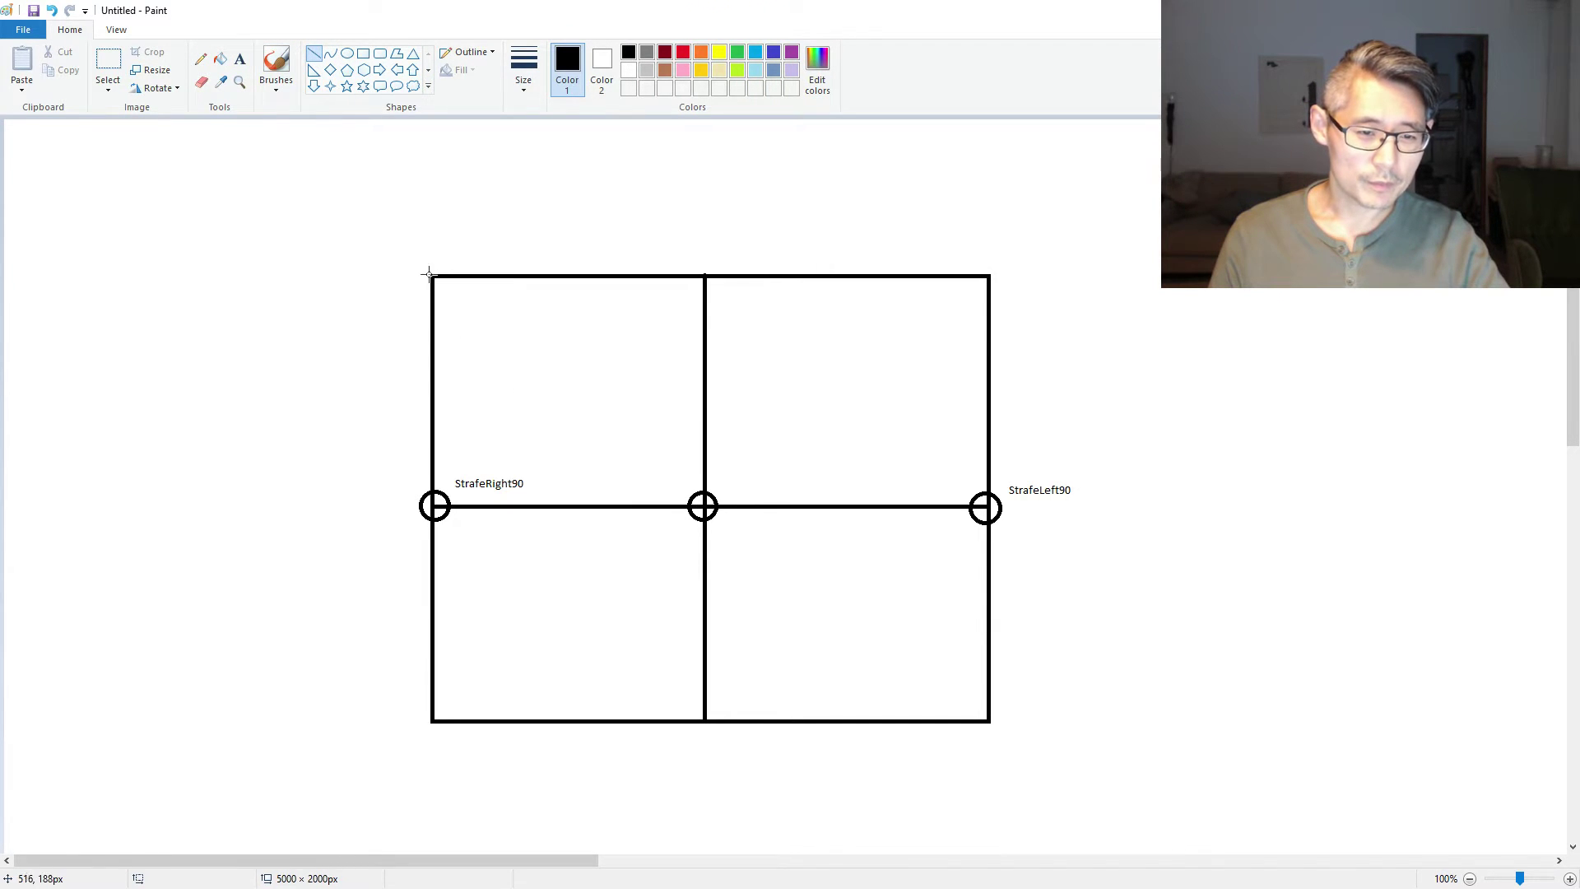
drag(420, 265, 440, 286)
key(ctrl+z)
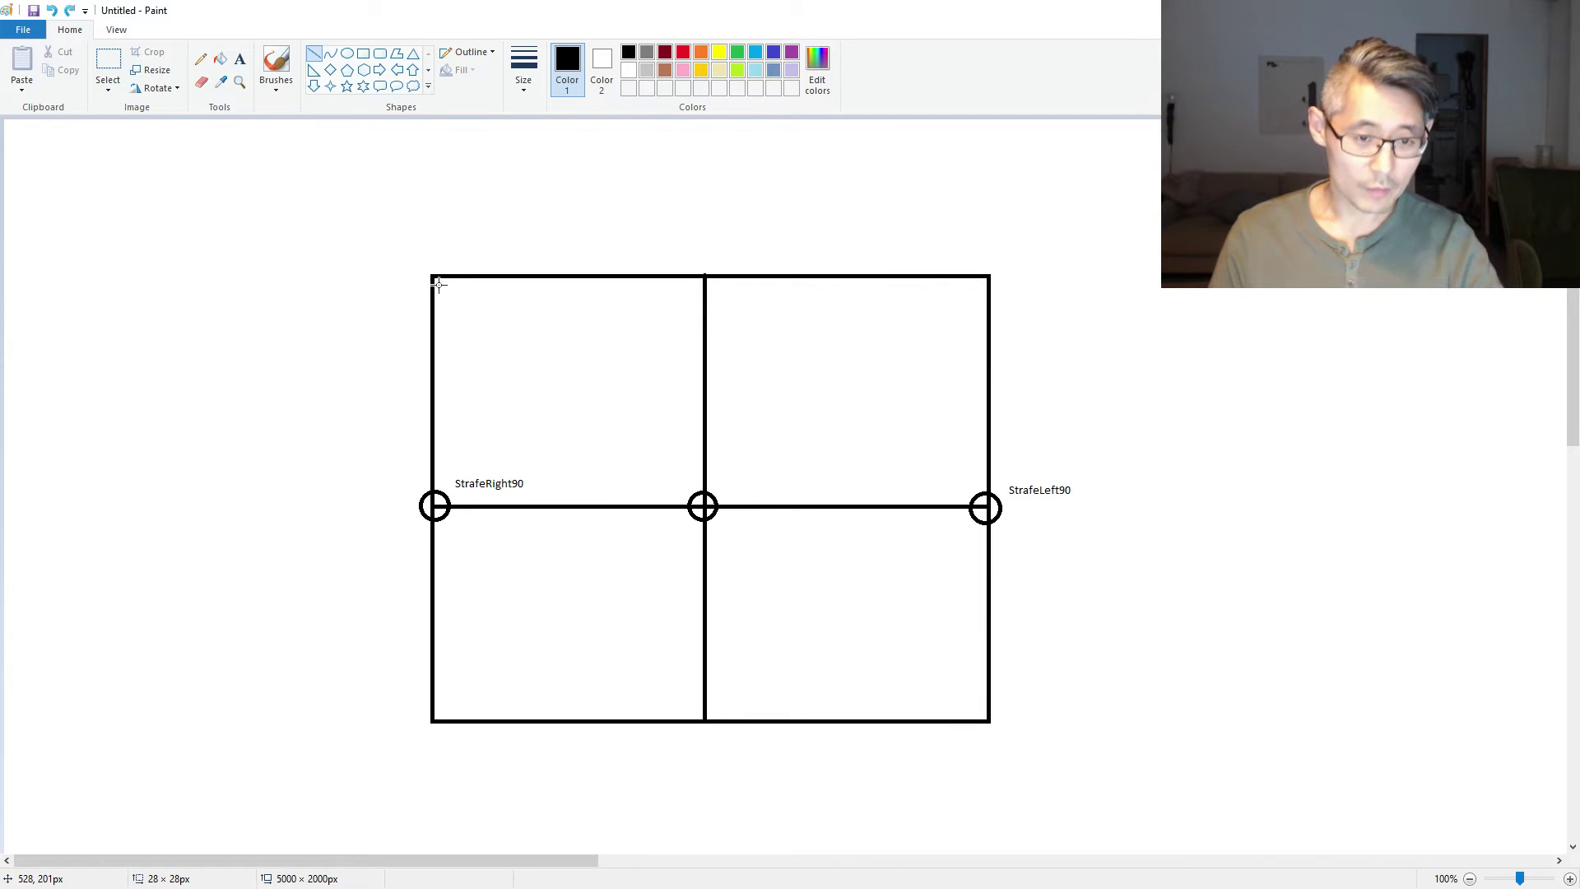
click(347, 54)
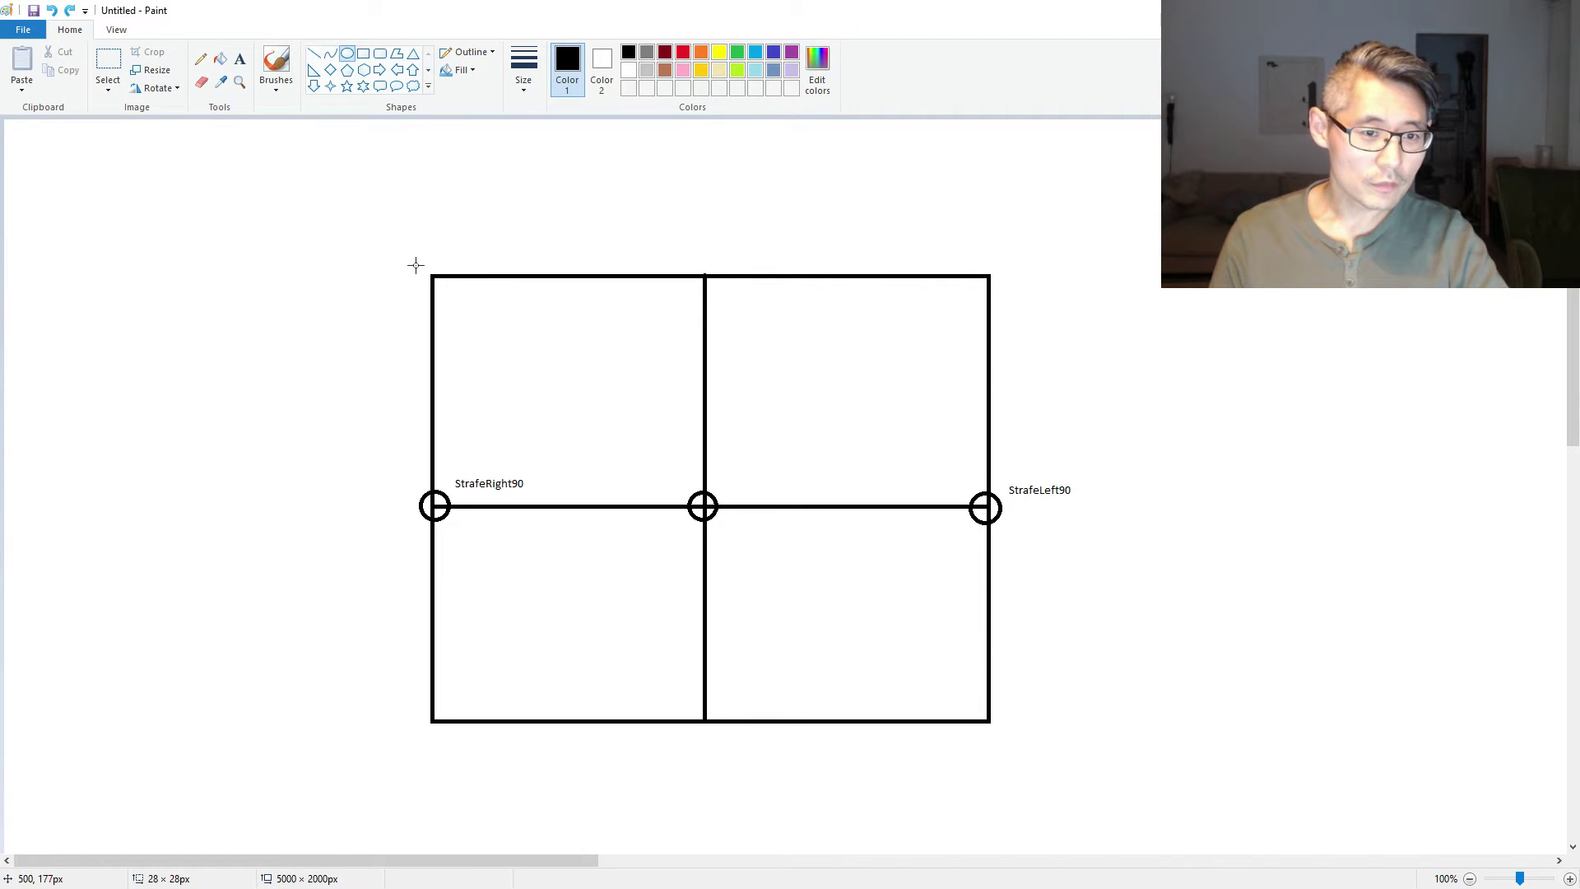
drag(419, 265, 445, 289)
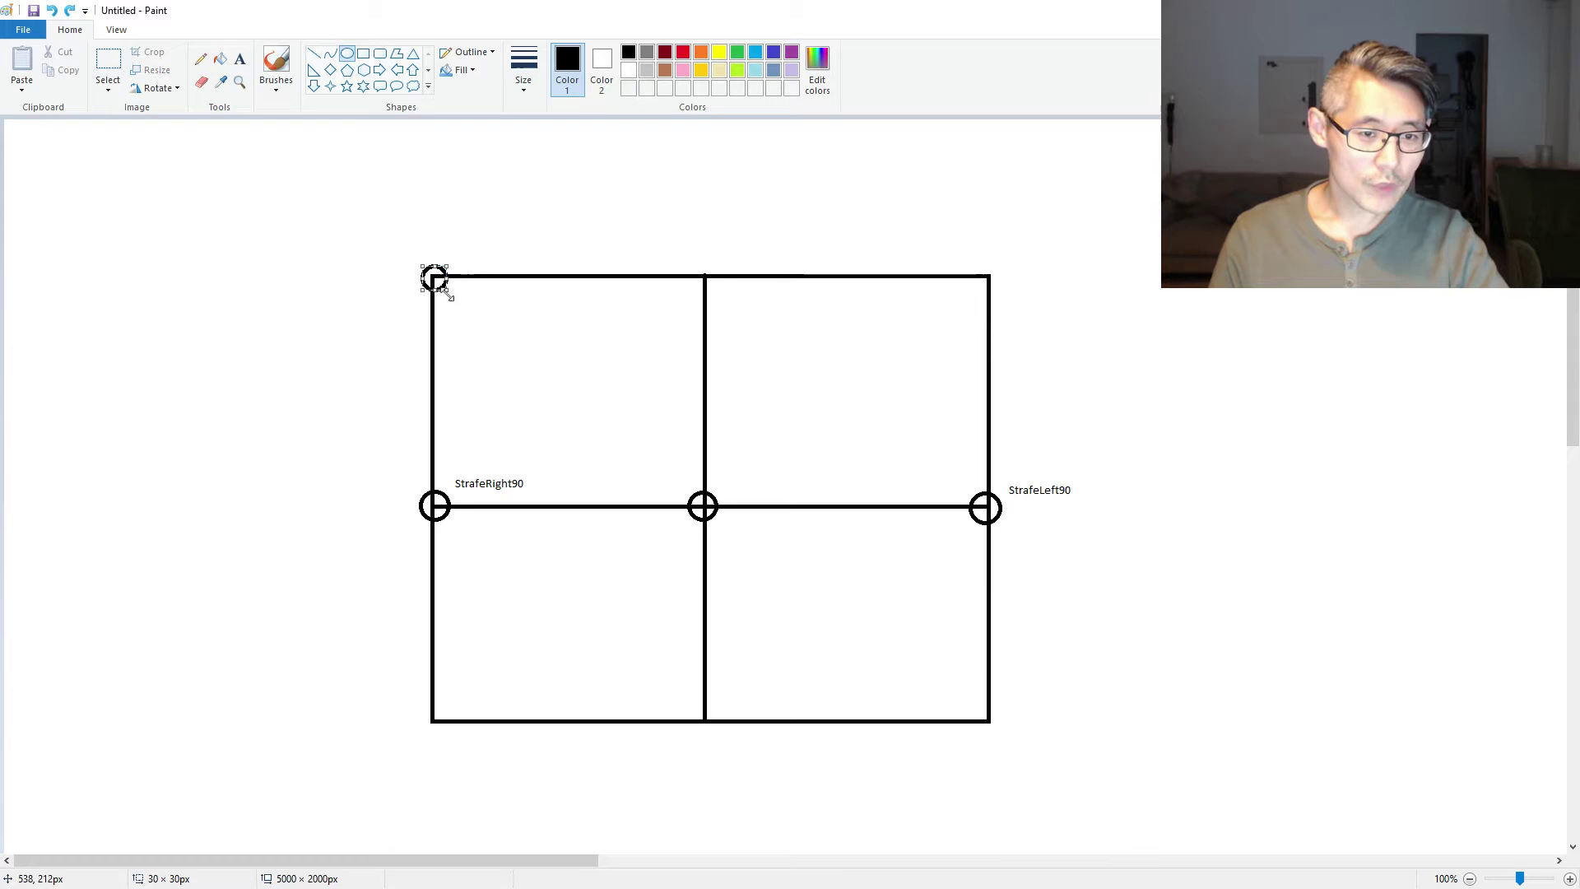
click(243, 62)
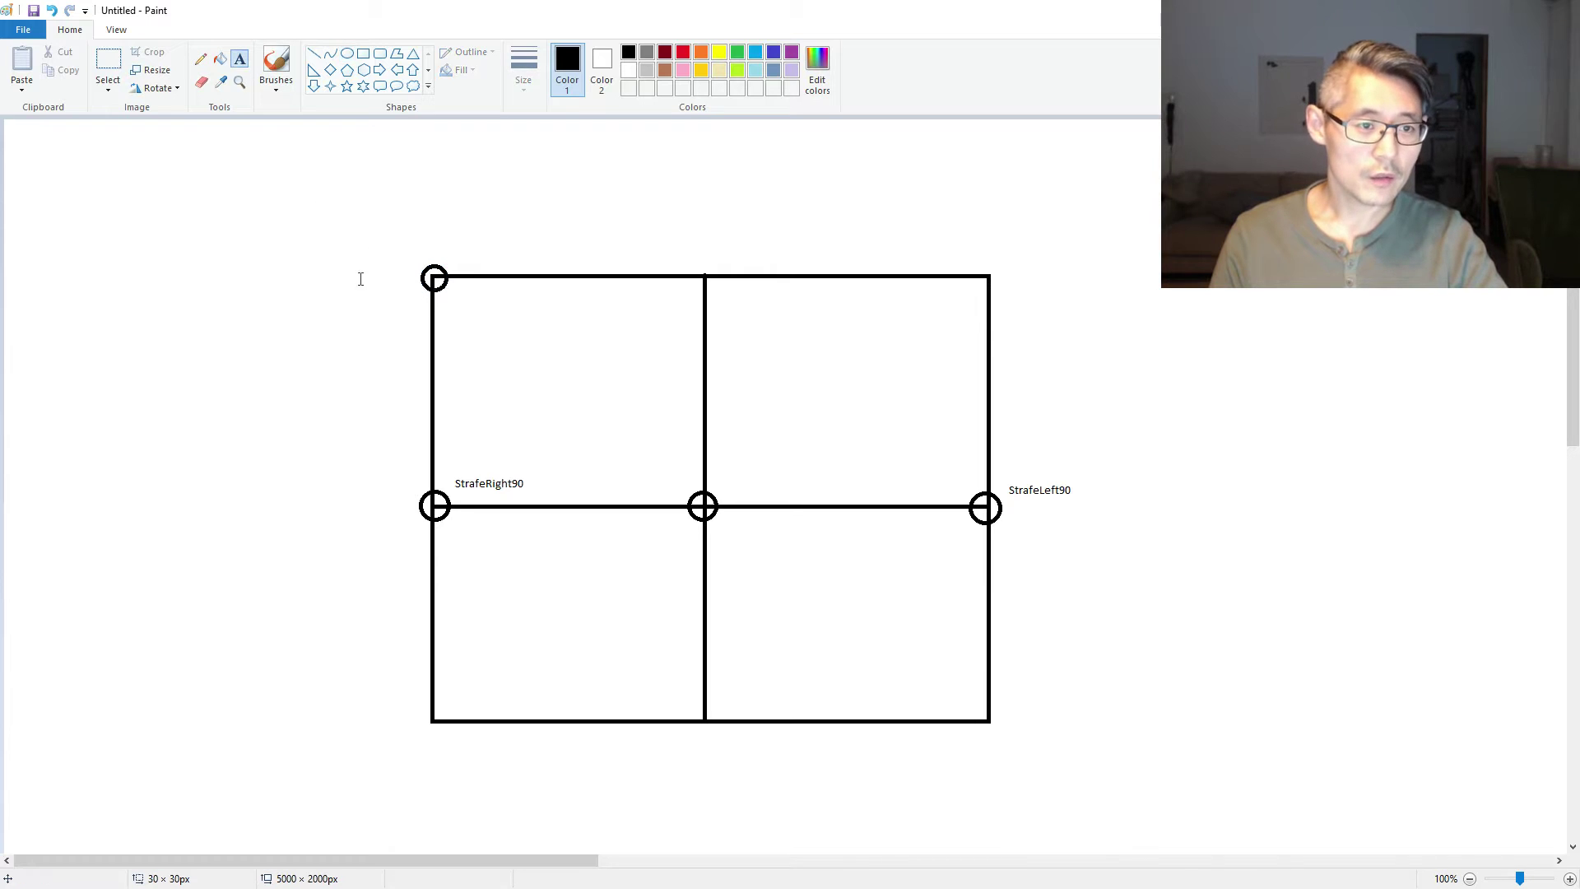
click(406, 243)
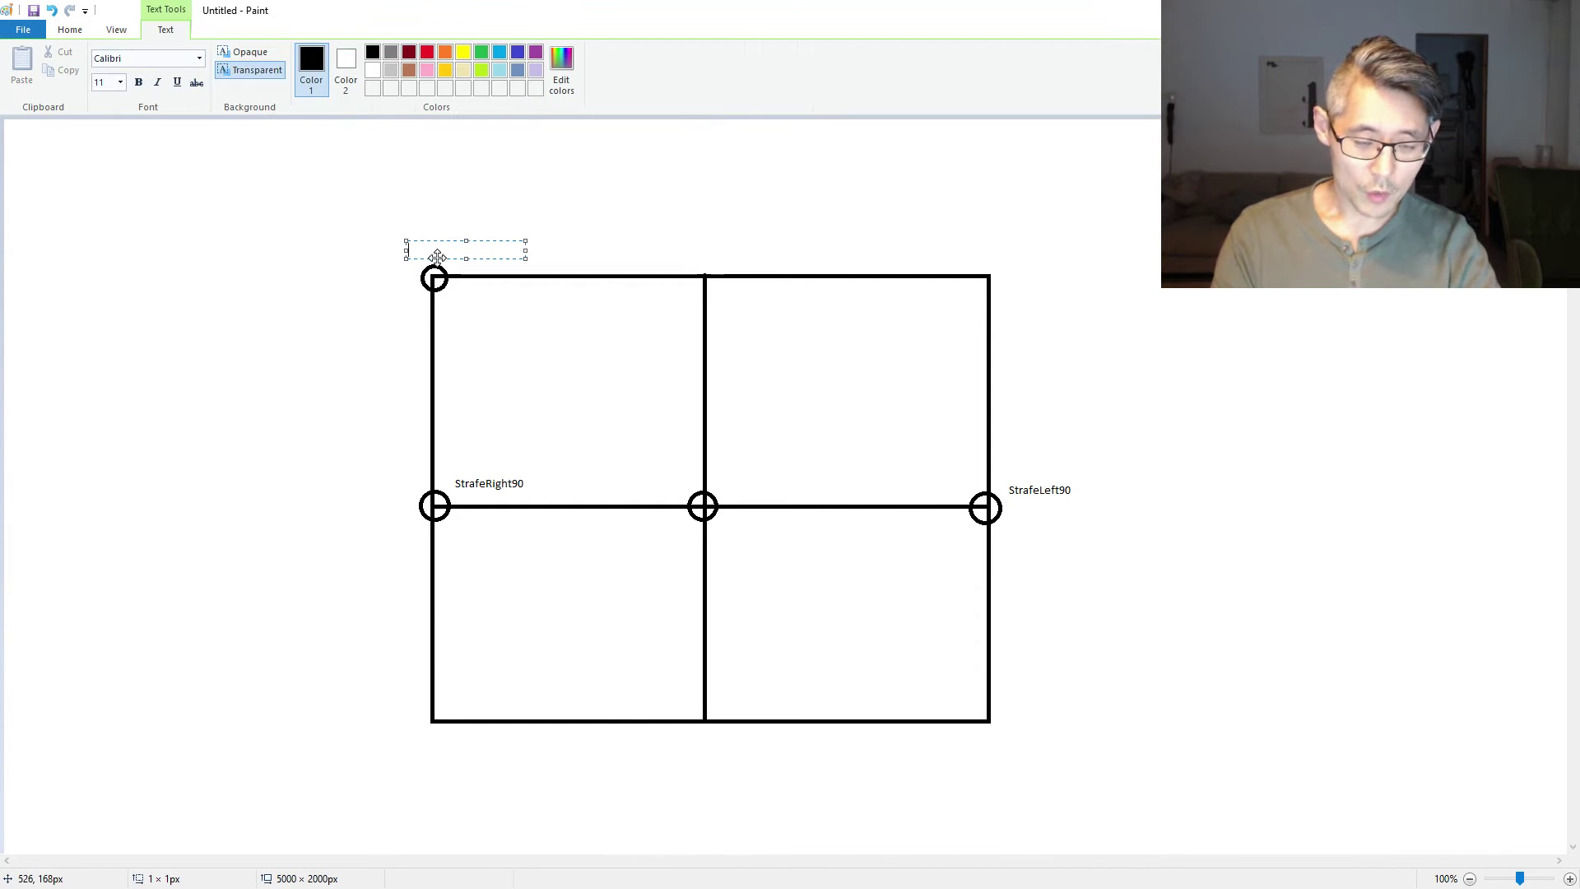
text(Straf)
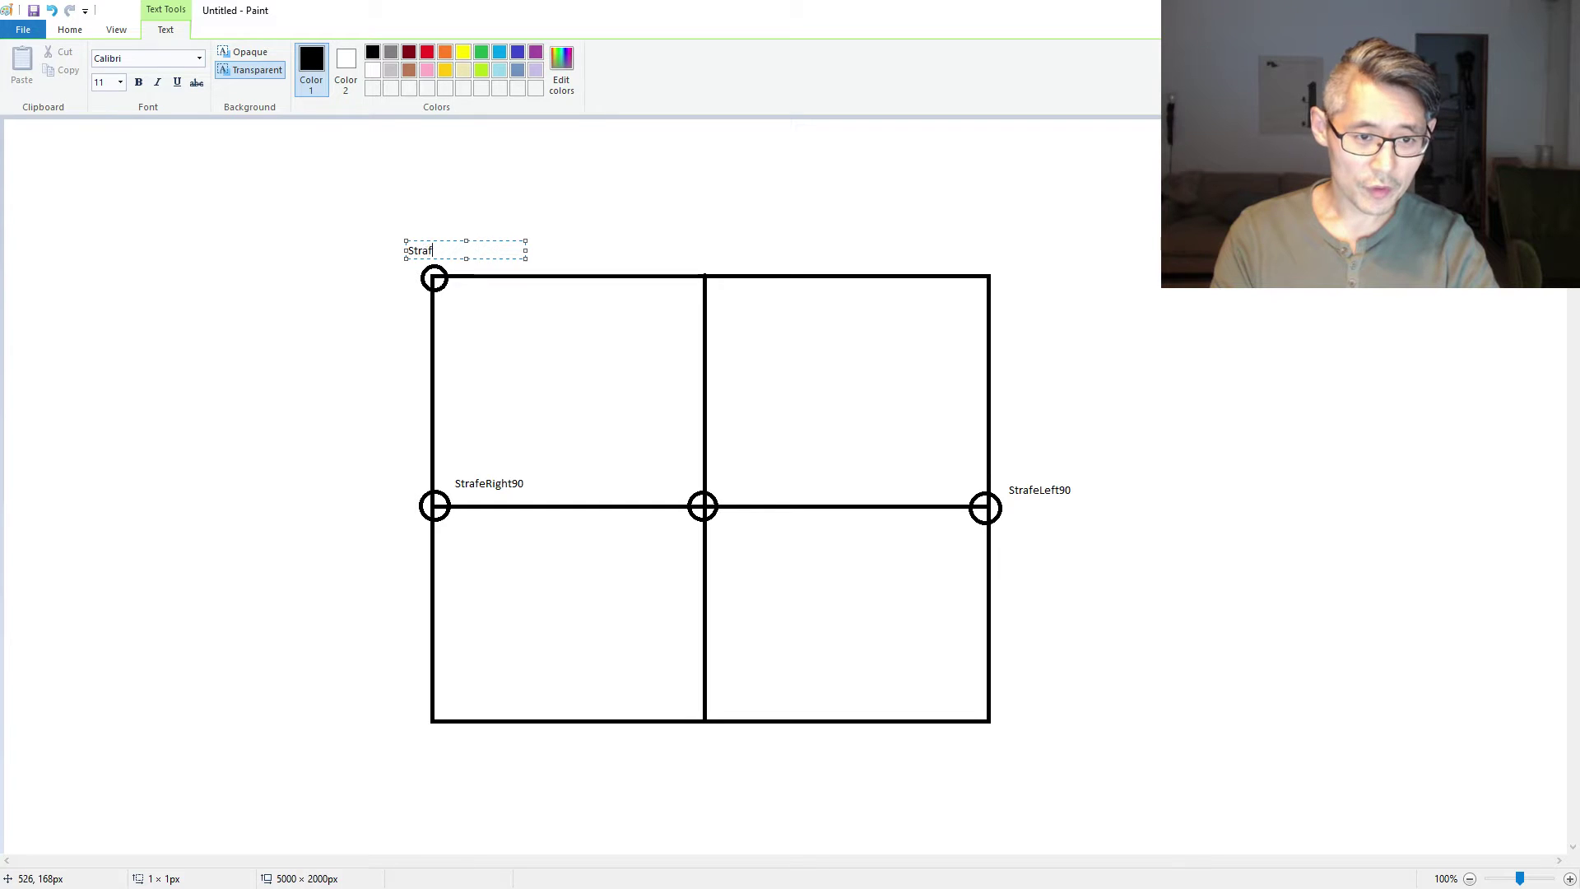
text(eRight)
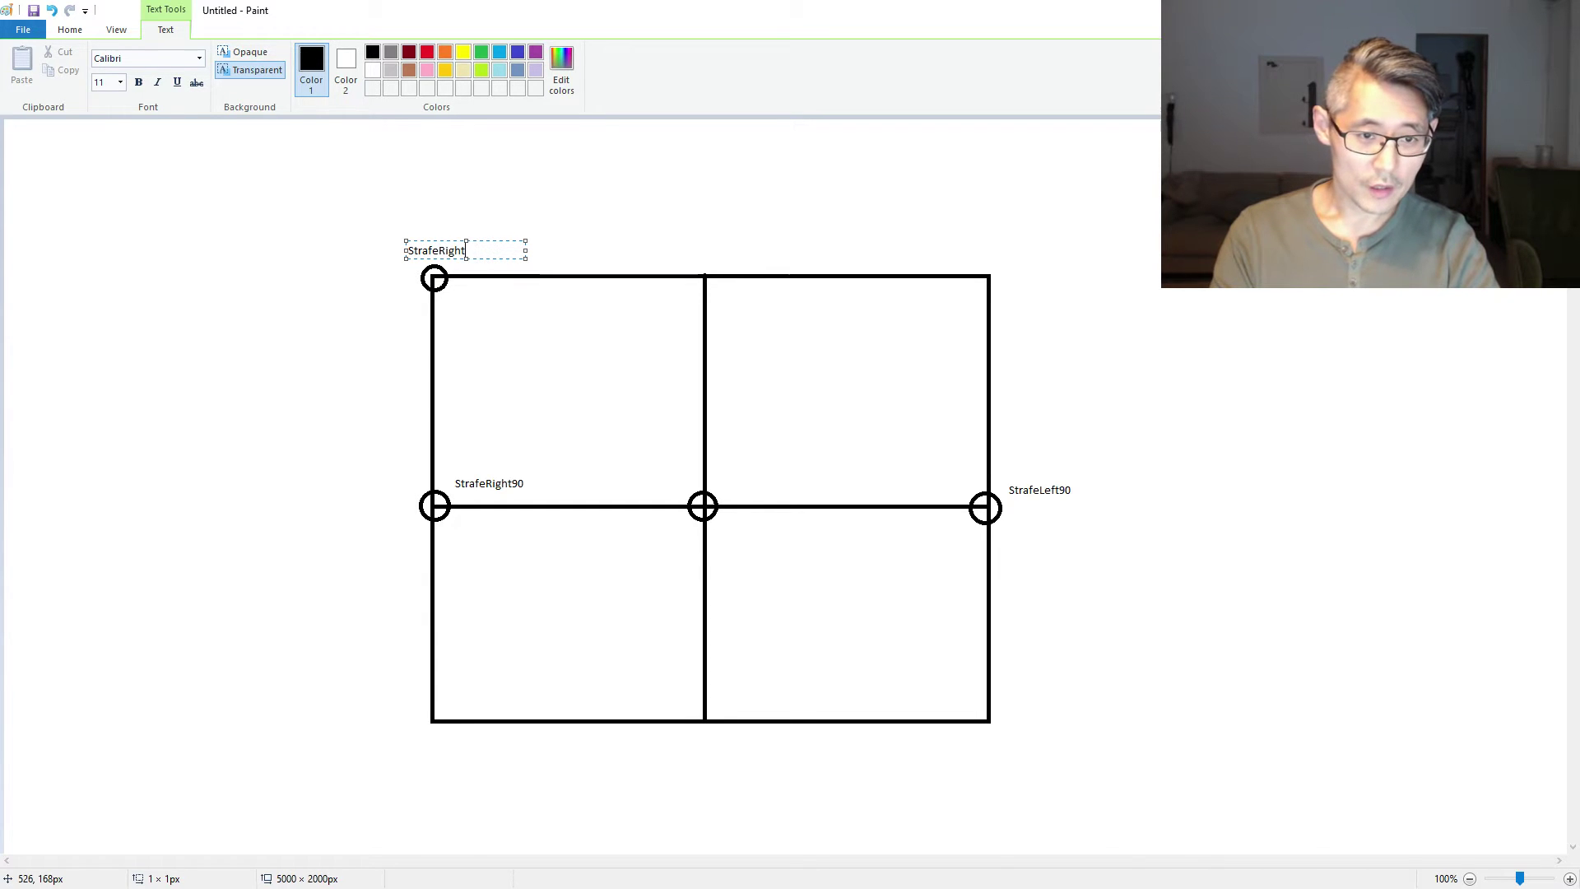
text(45)
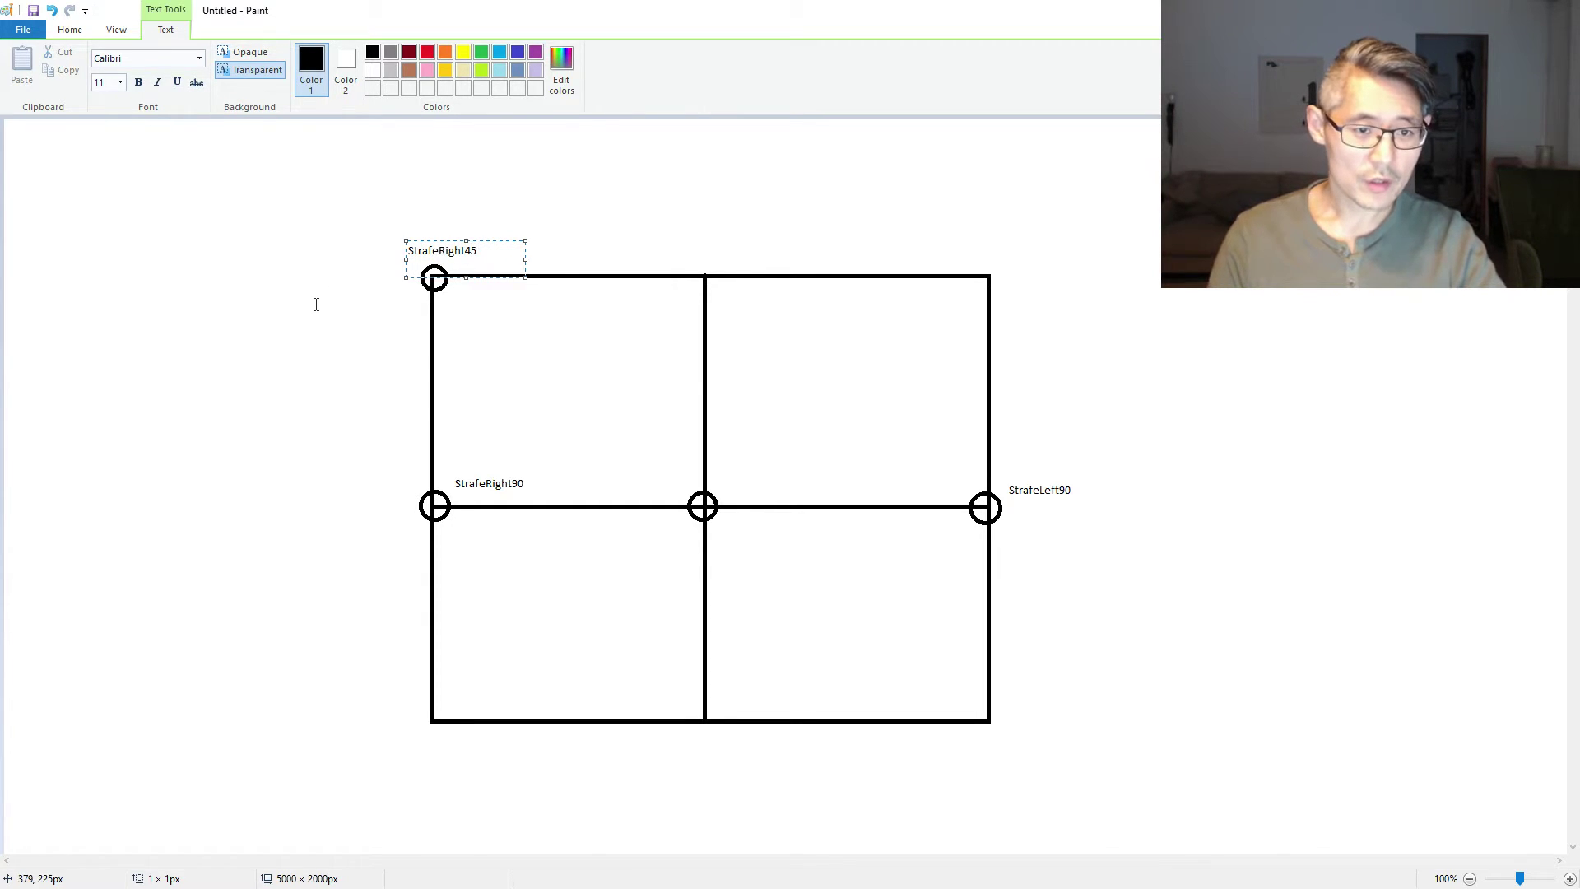
click(316, 304)
- Draw a circle on the rectangle's top-right corner and label it StrafeLeft45
click(346, 53)
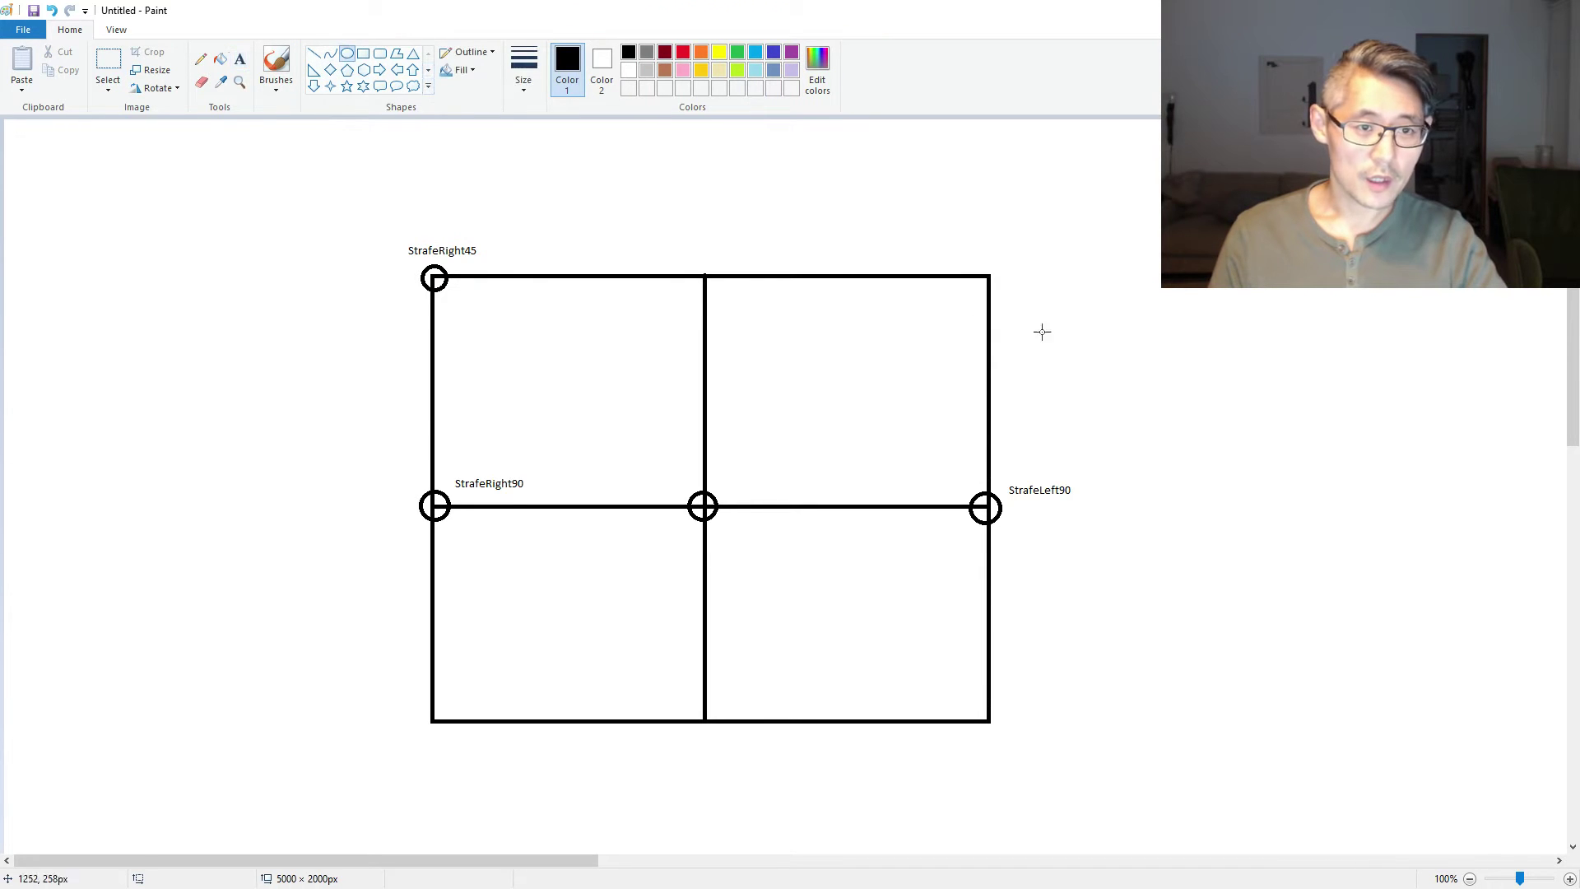
drag(976, 263, 1001, 289)
click(245, 61)
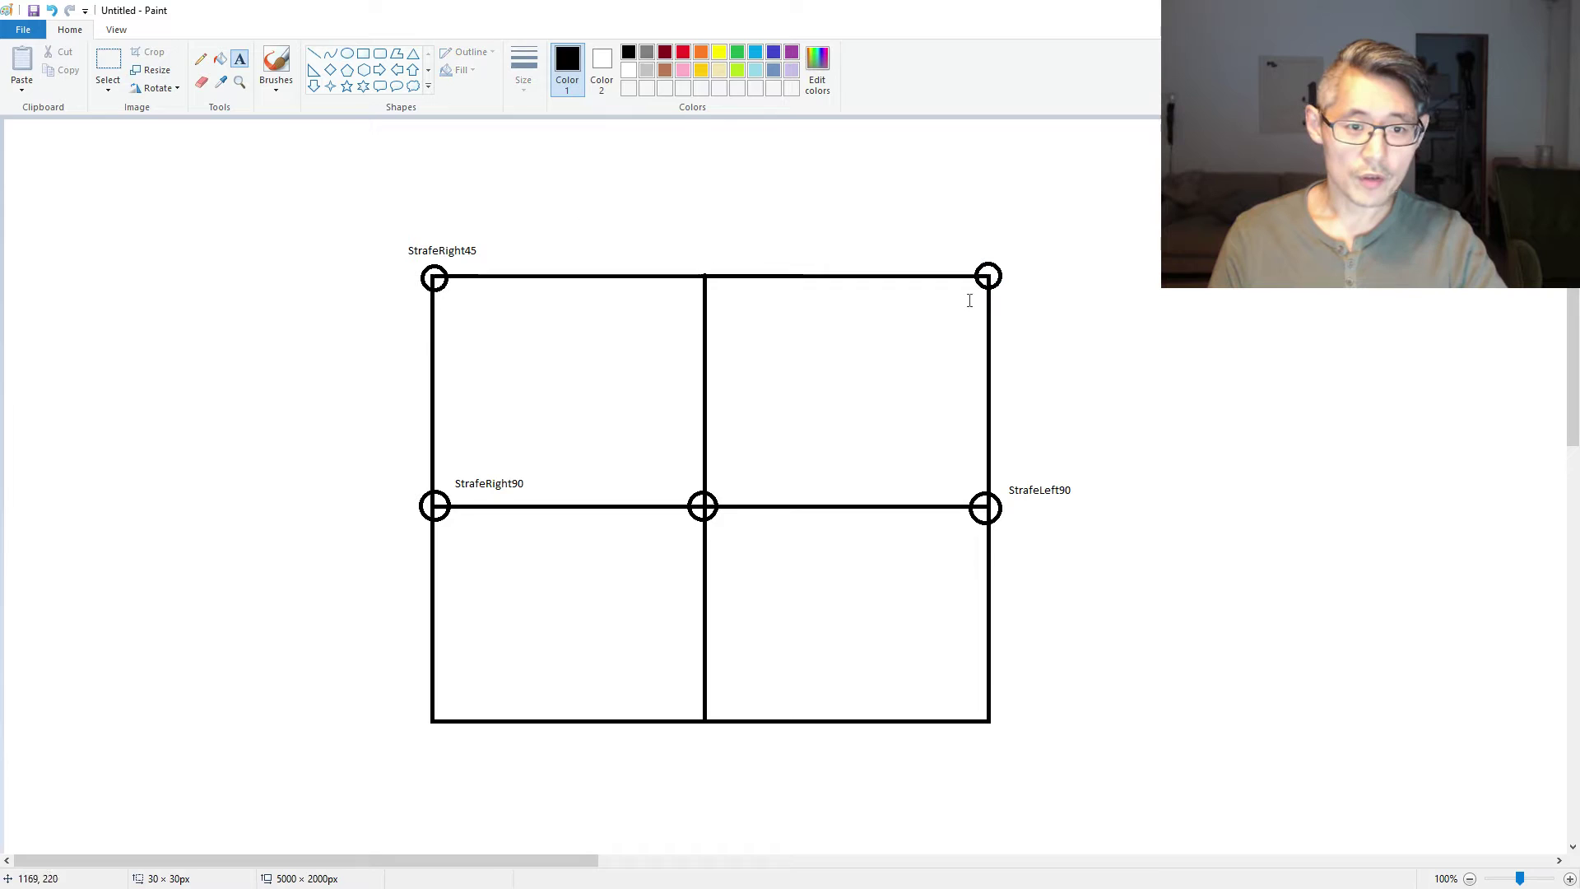
click(1008, 278)
text(St)
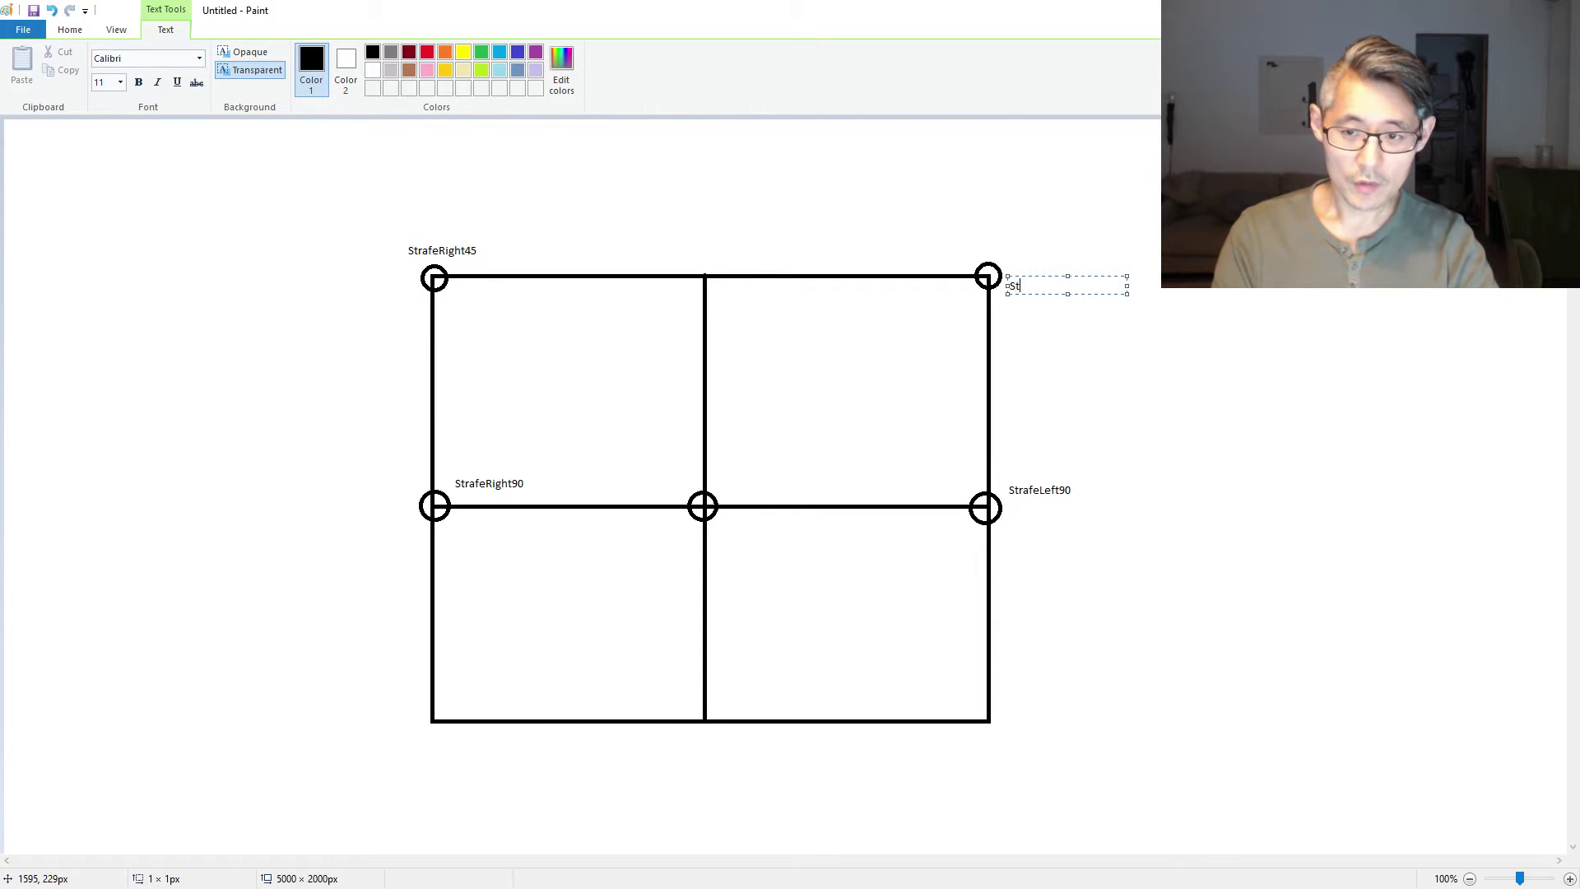
text(rafeLeft4)
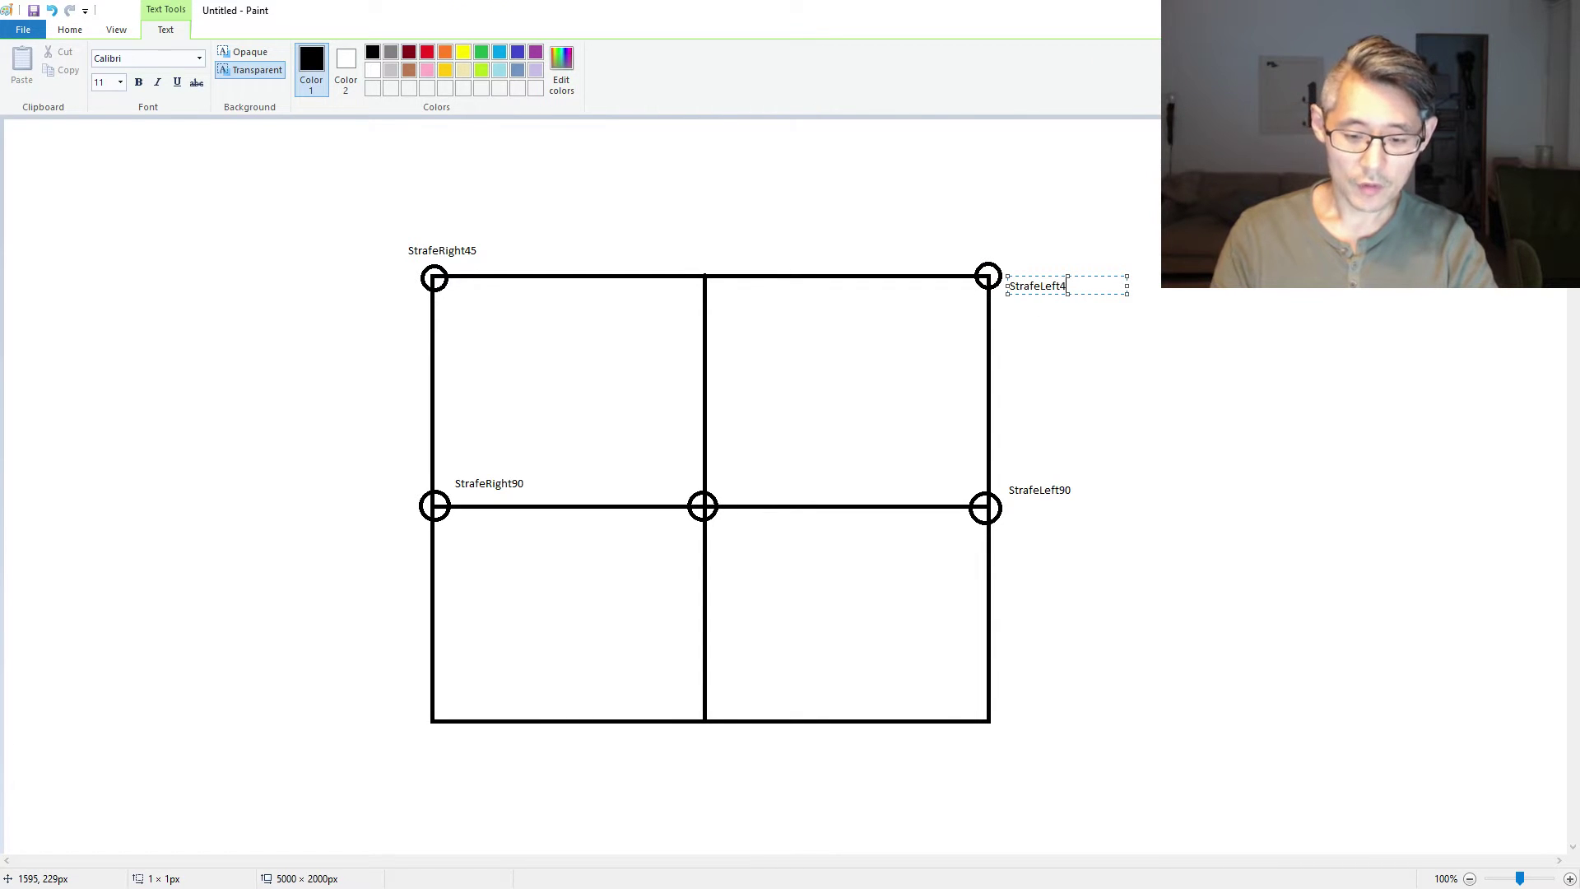
text(5)
click(1189, 398)
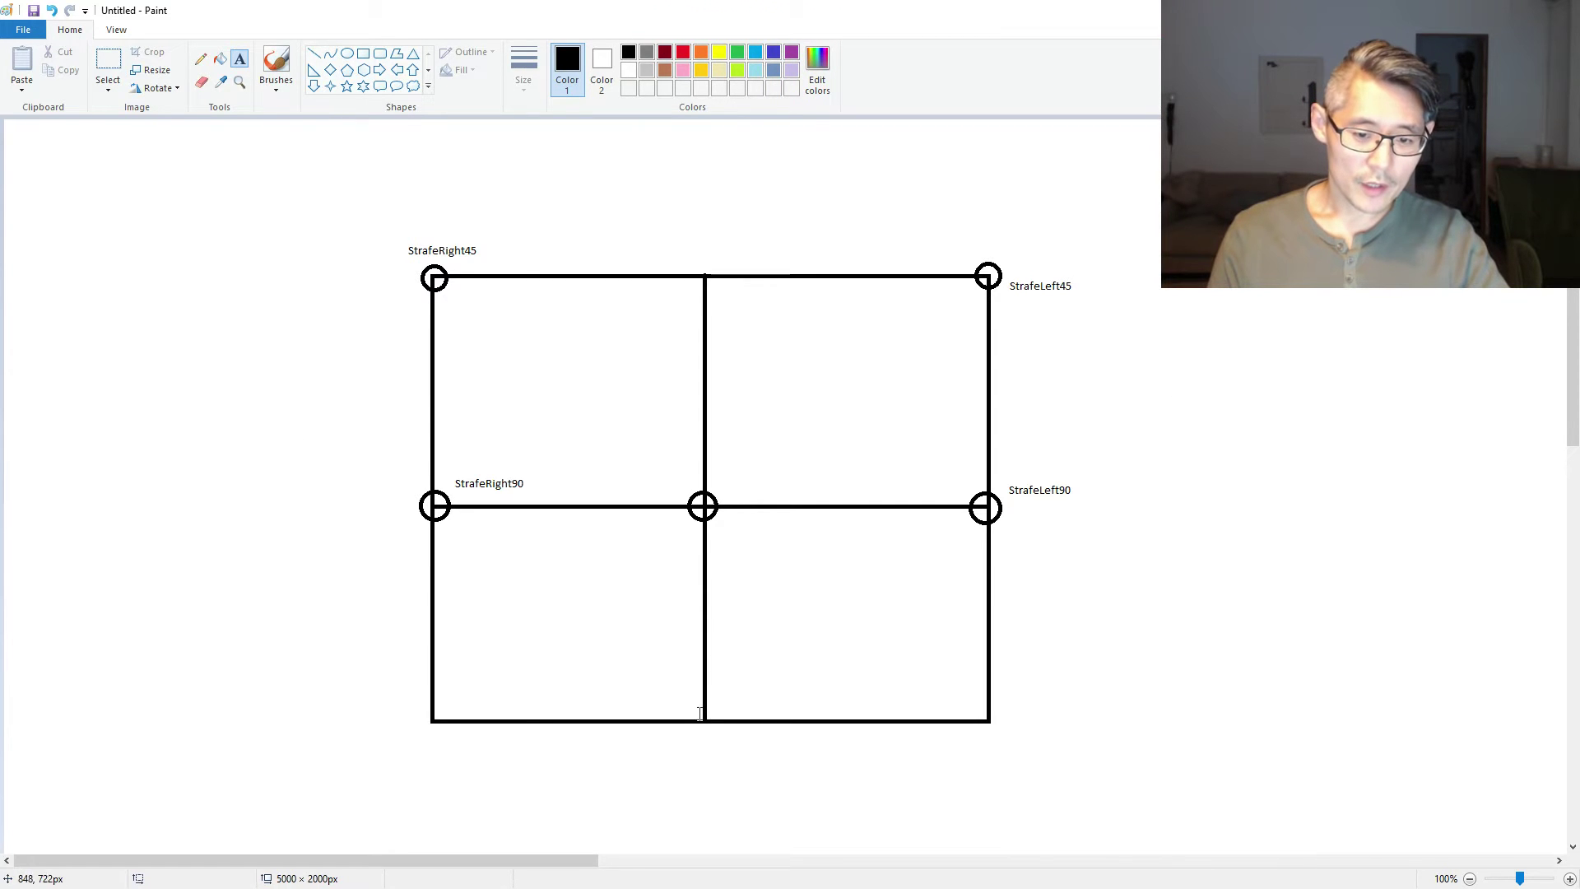
- Add the labels WalkForward at the grid's top middle and WalkBackwards at its bottom middle
click(691, 256)
text(Walk)
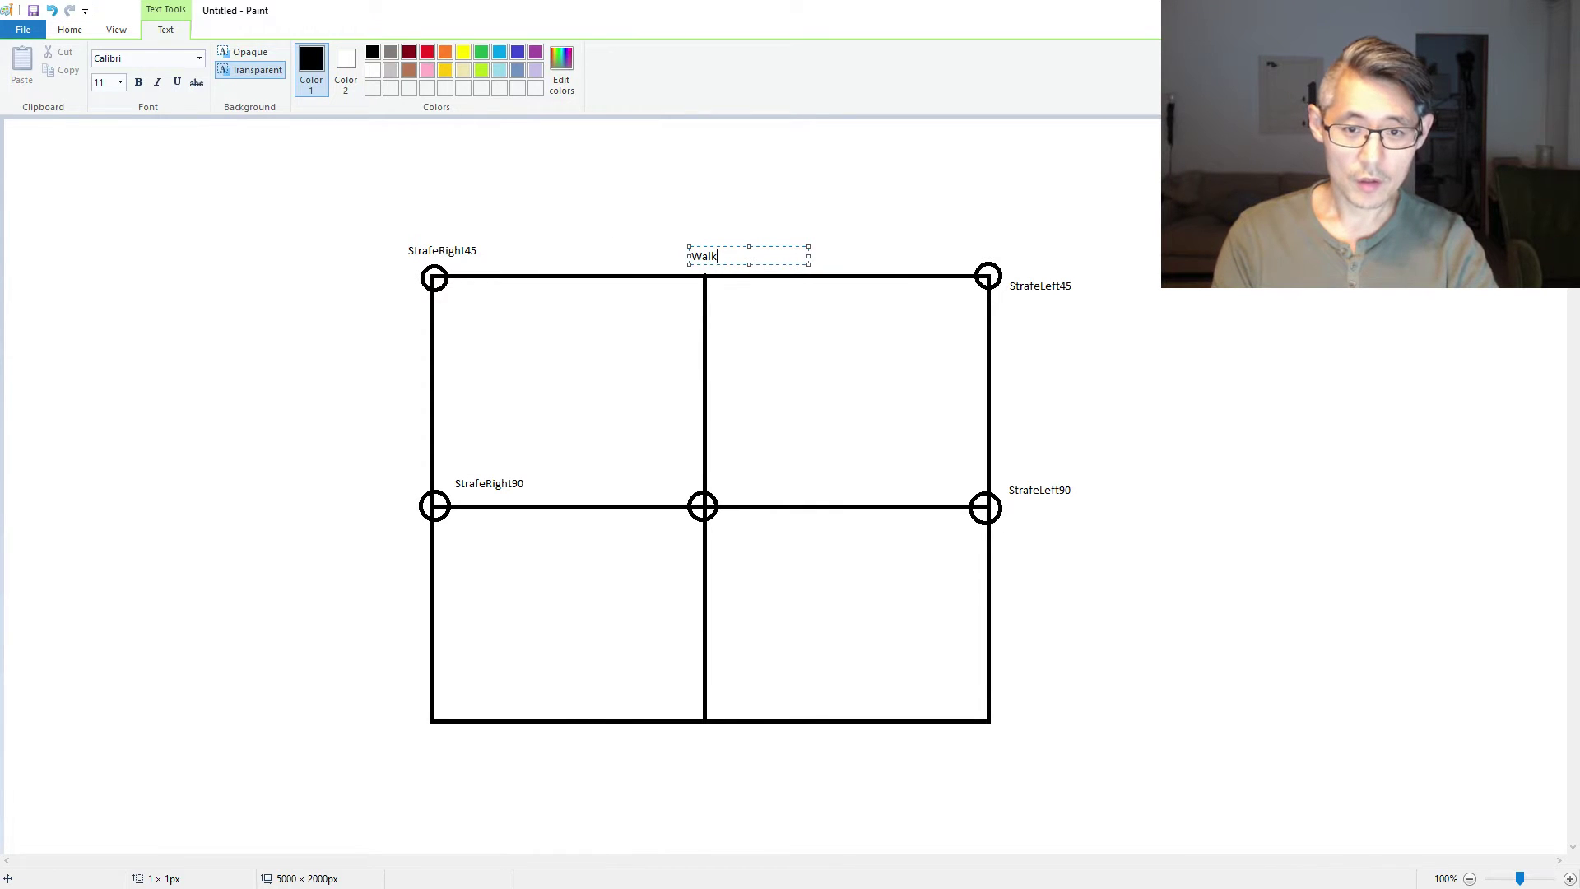
text(Forward)
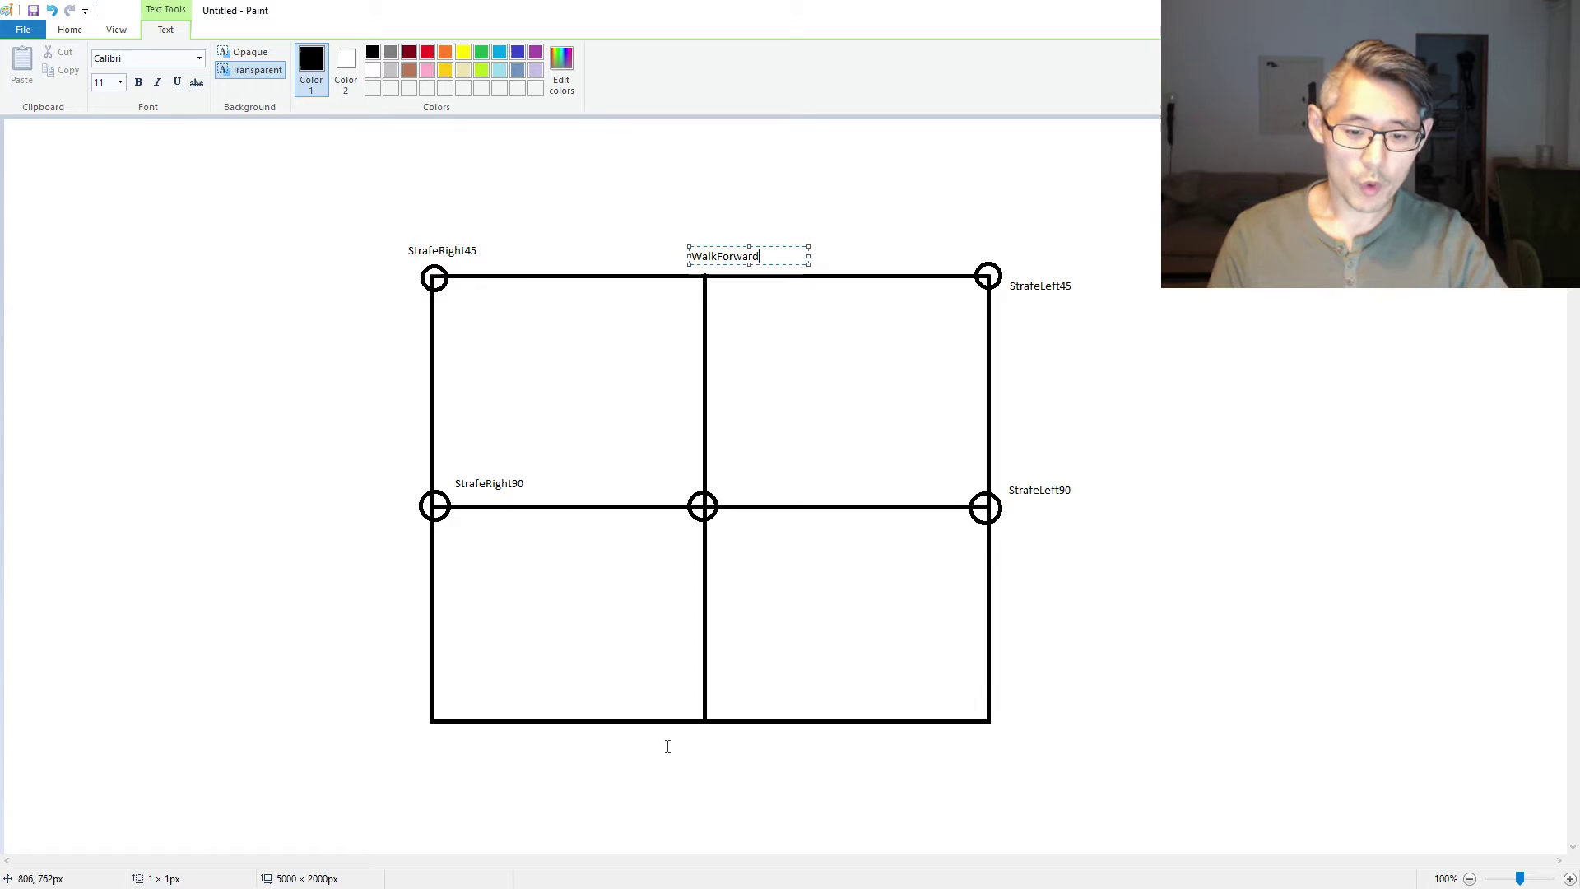
click(668, 741)
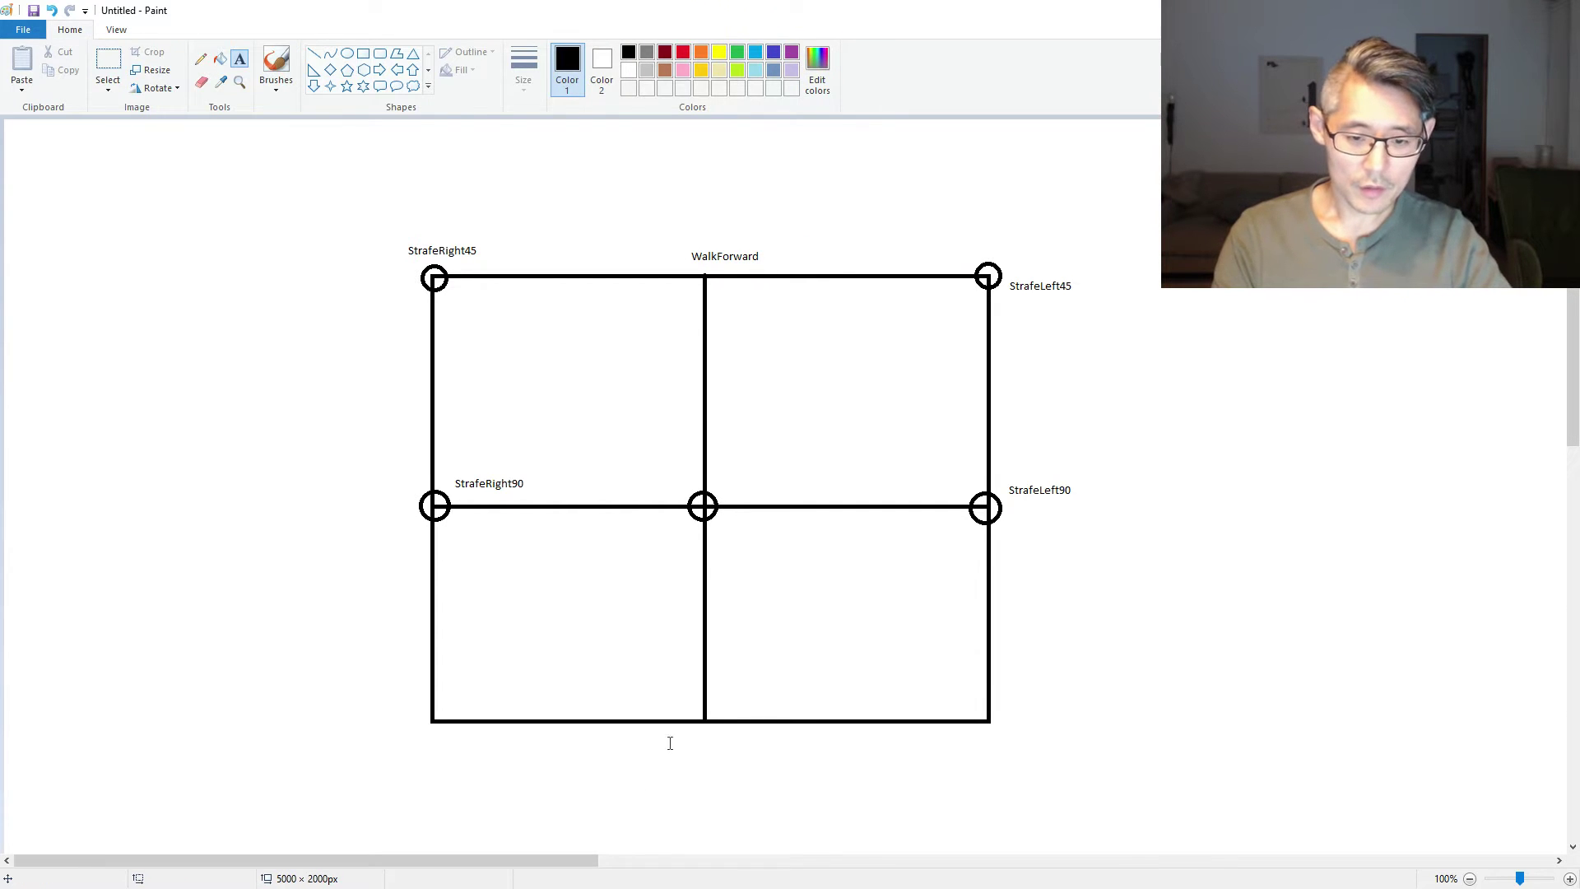
click(680, 741)
text(Walk)
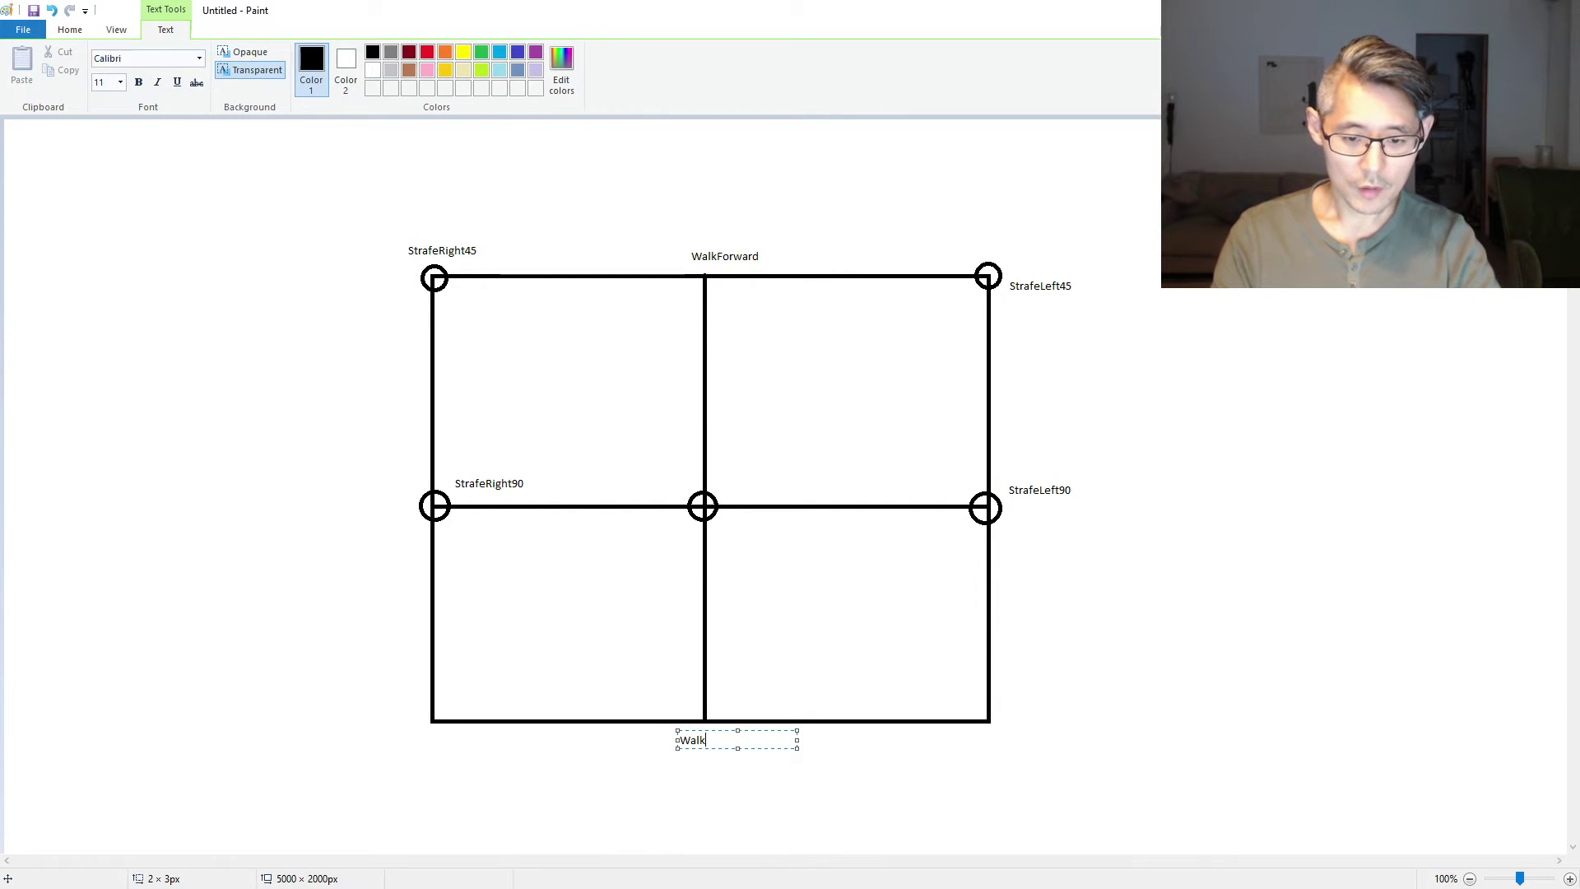
text(Backwards)
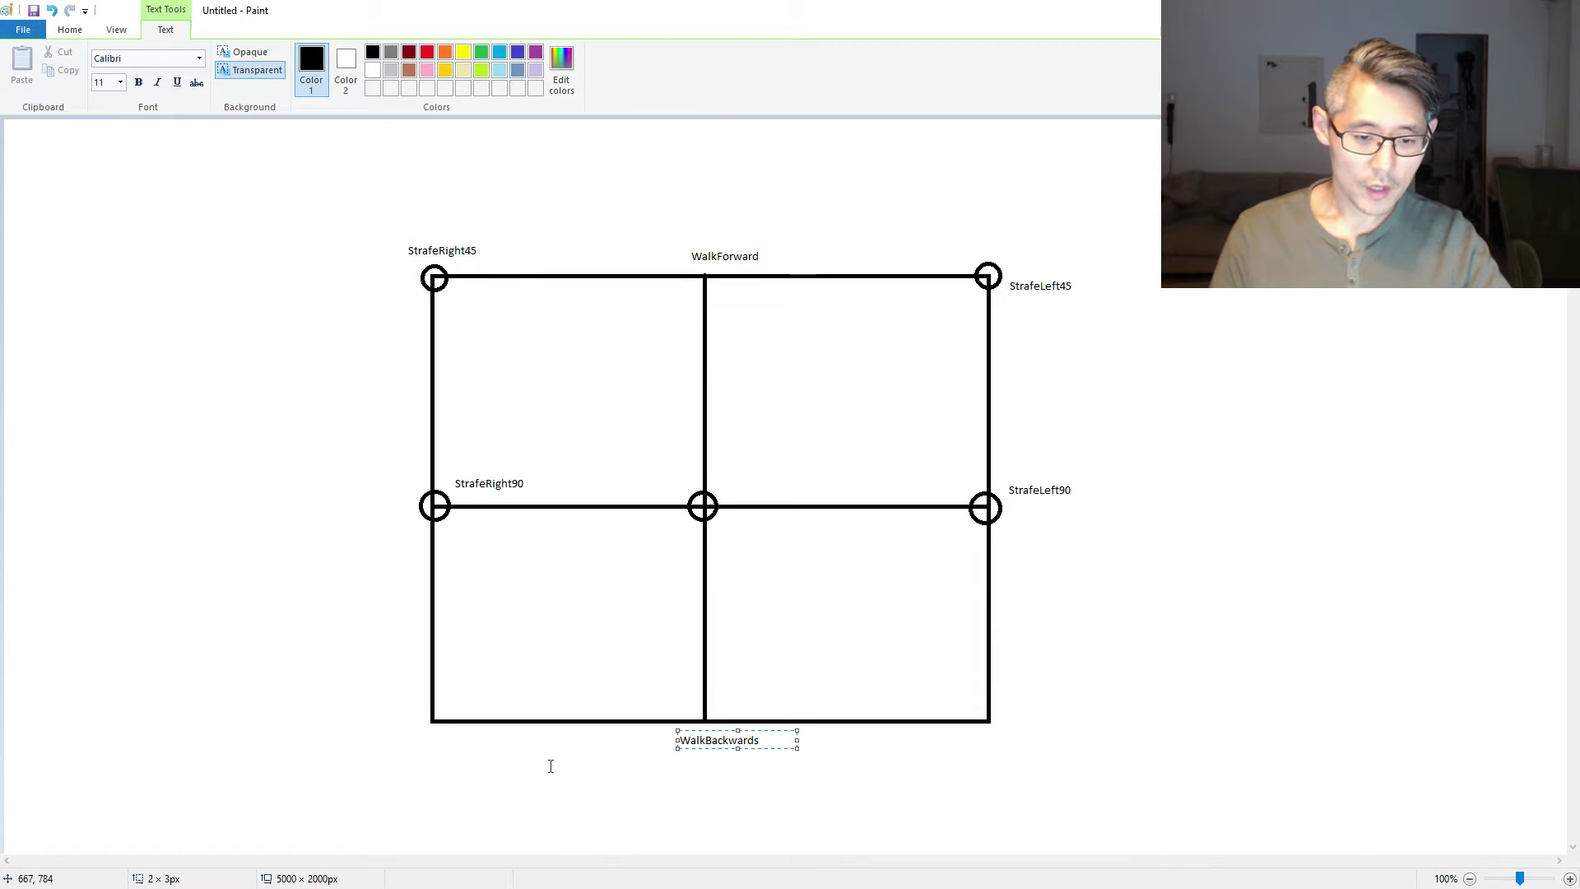
click(535, 759)
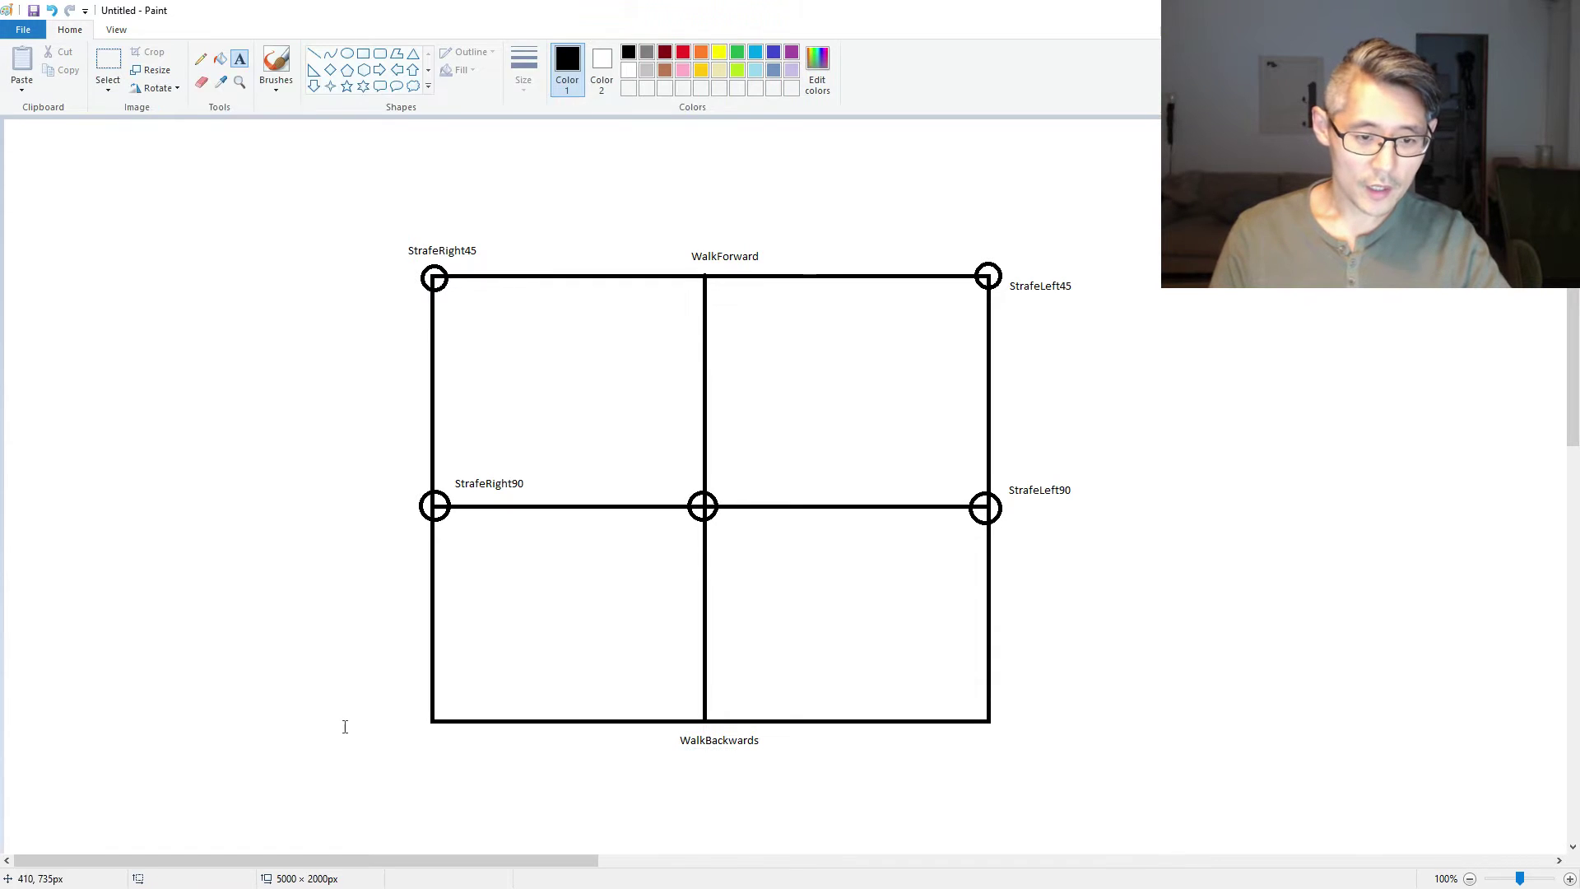
- Add the labels StrafeRightBack45 and StrafeLeftBack45 below the bottom-left and bottom-right corners
click(399, 732)
text(S)
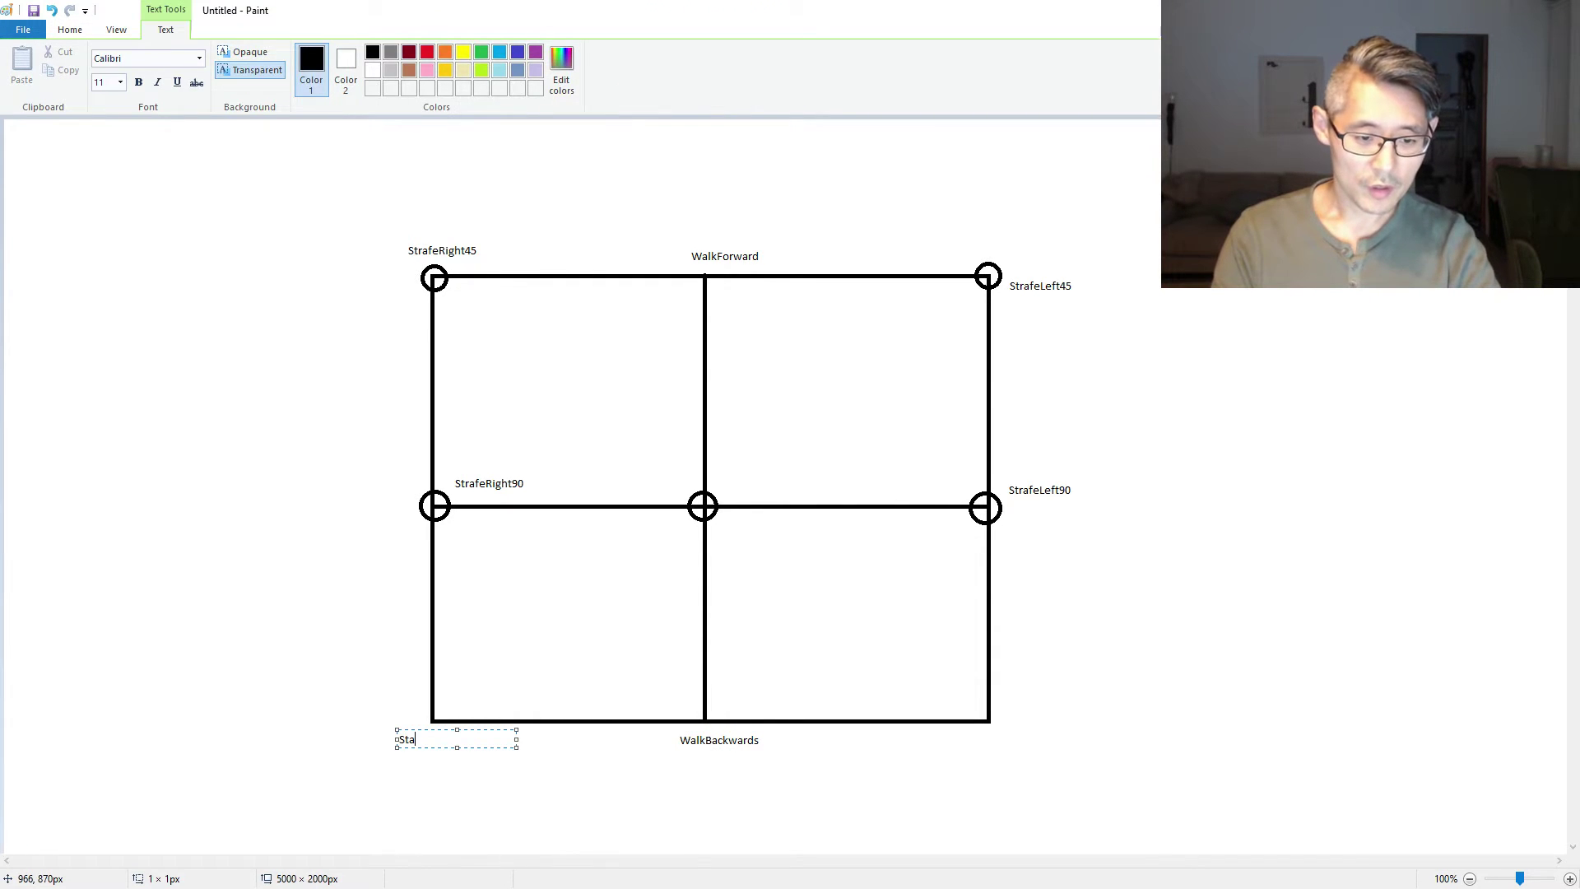
text(trafeRight)
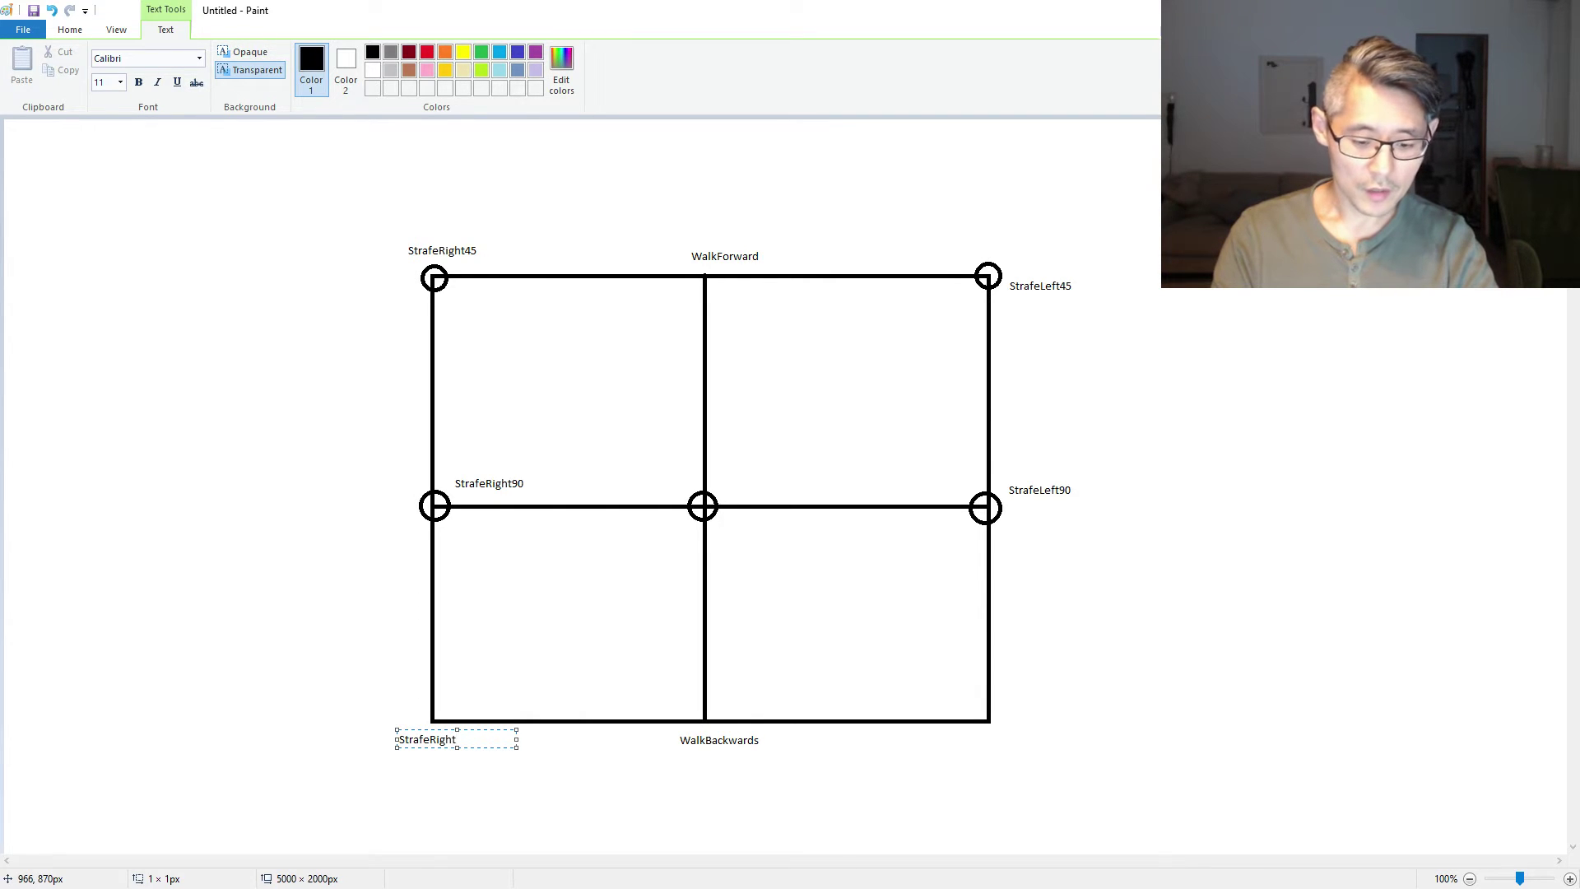
text(Back45)
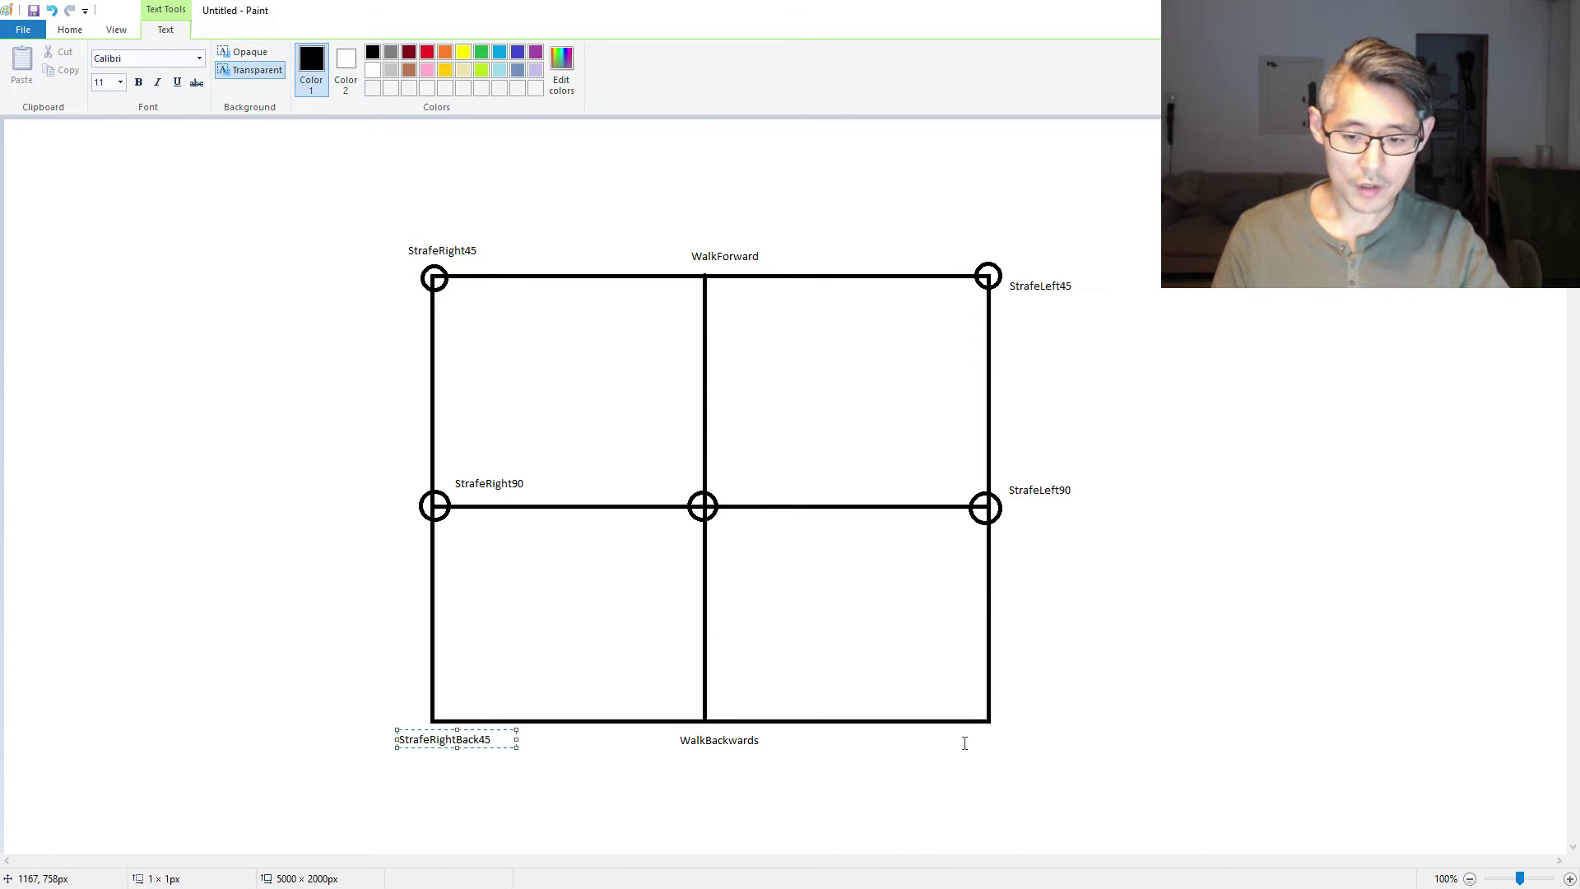
click(964, 743)
click(948, 735)
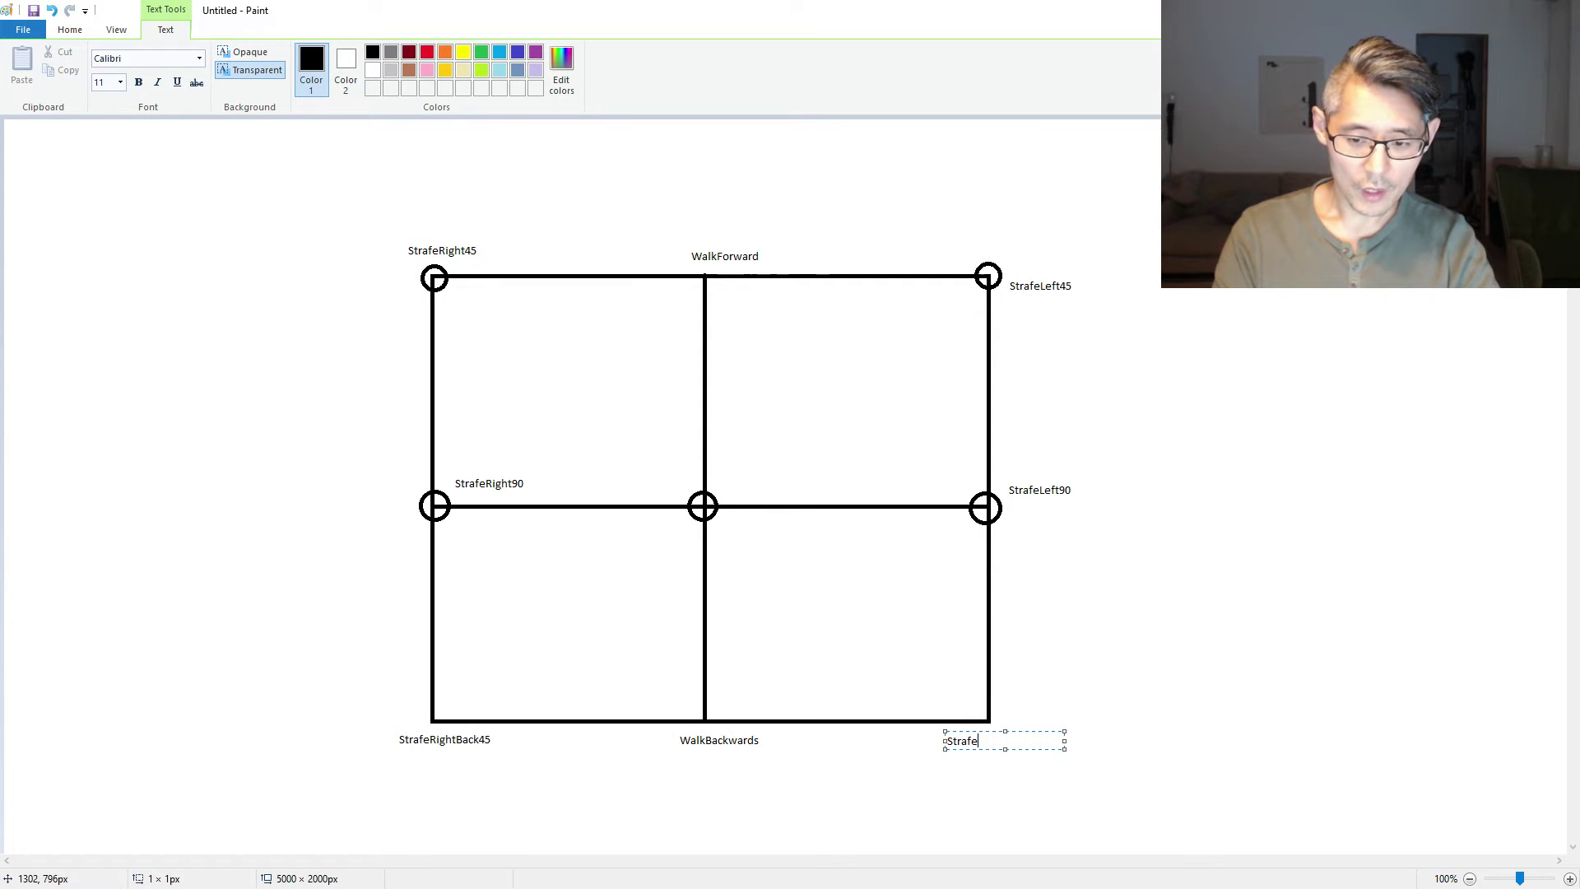
text(StrafeLeftBack)
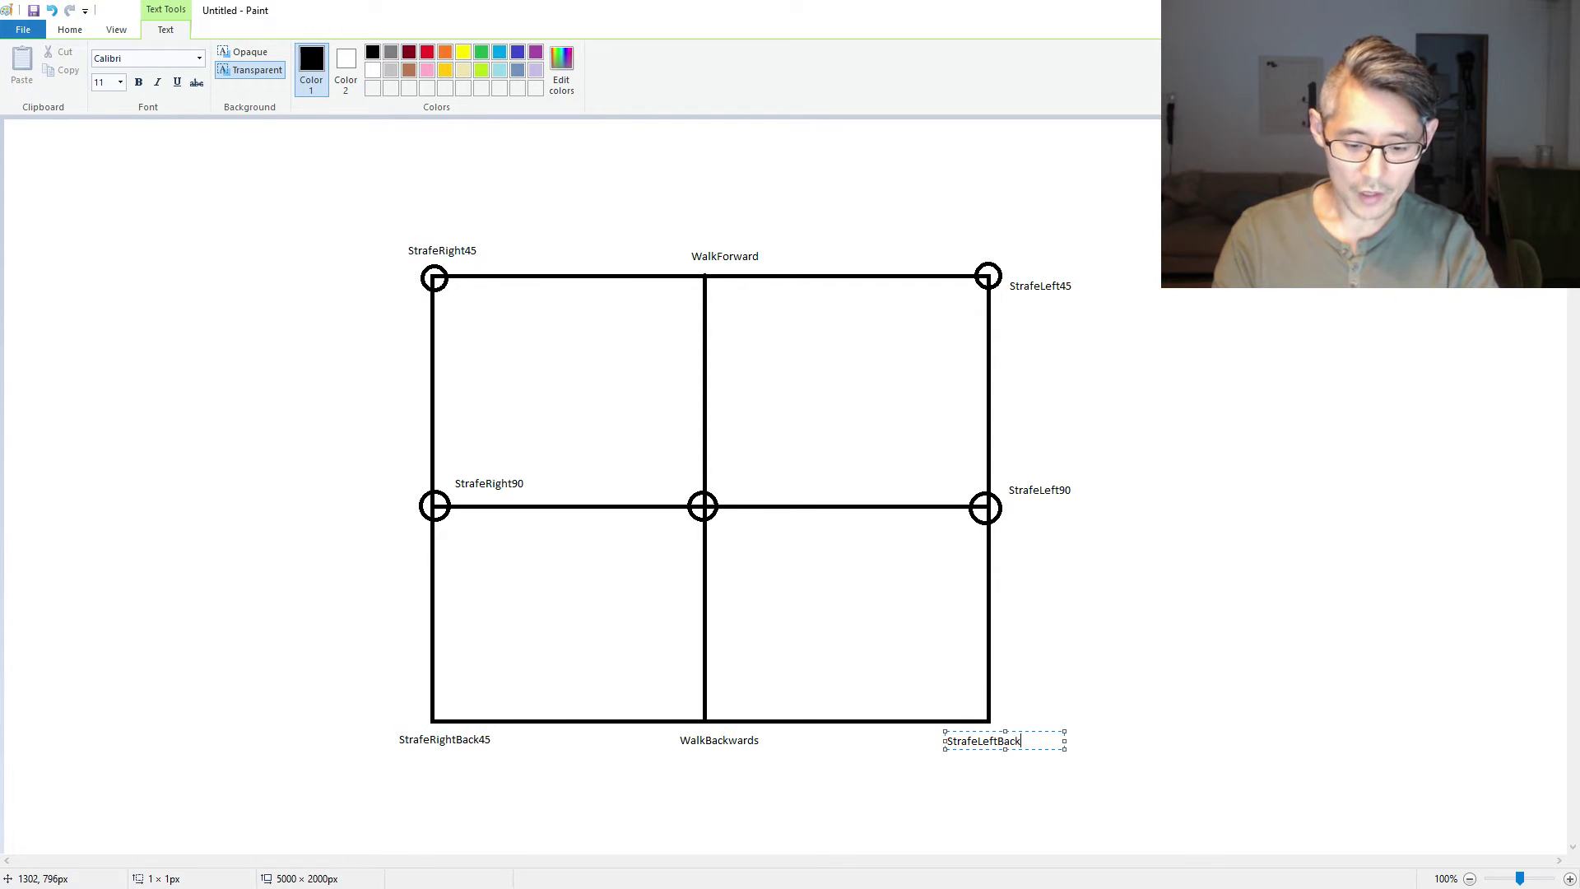
text(45)
click(809, 708)
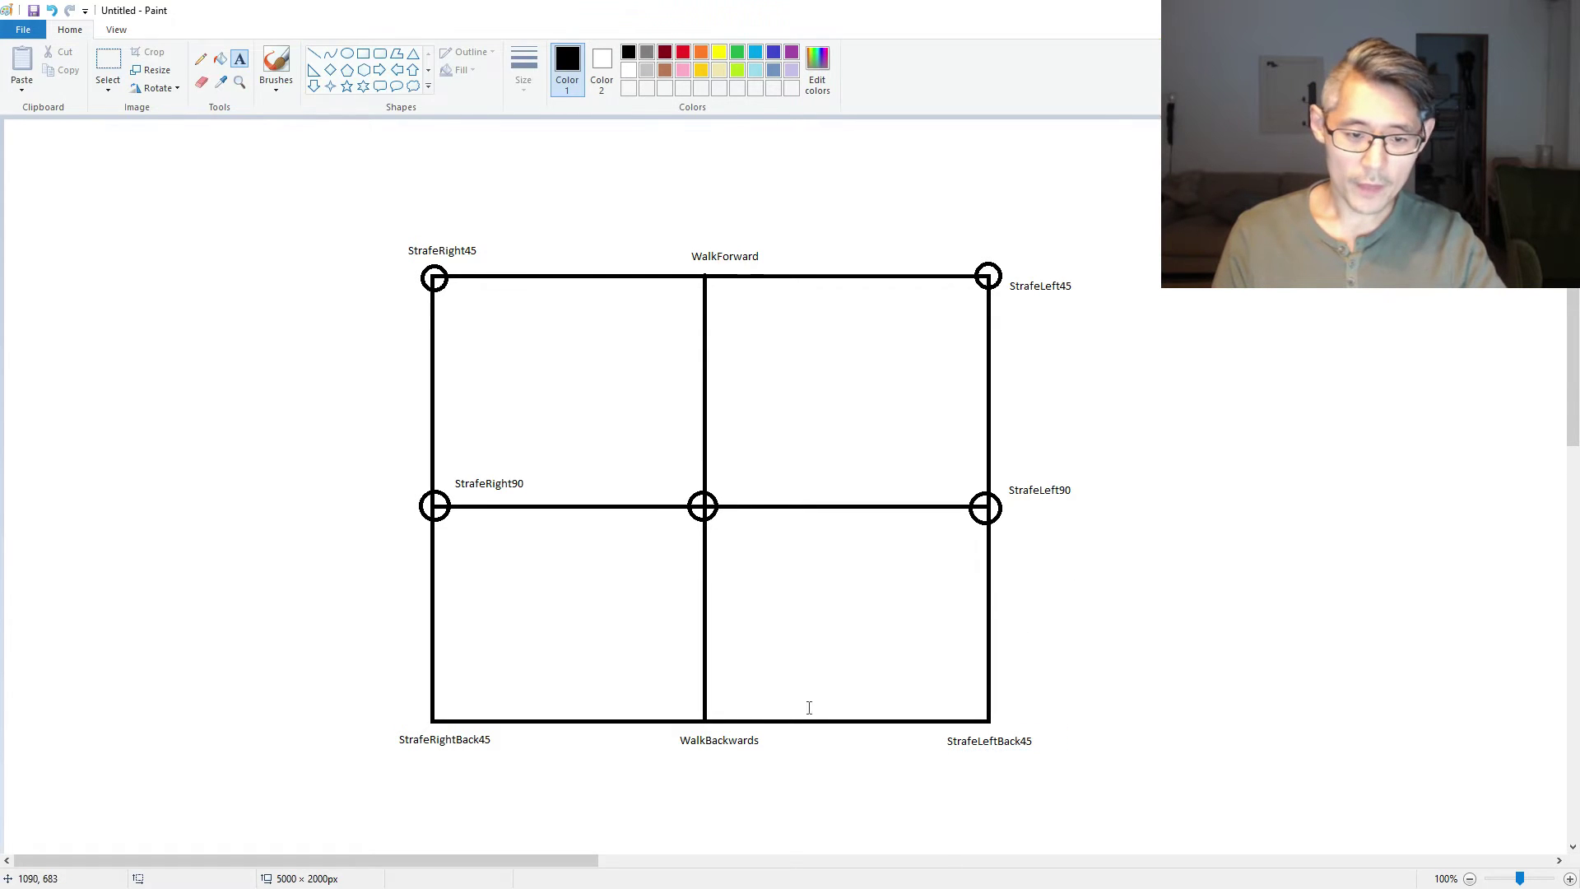
- Select the Oval shape in Paint's Shapes gallery
click(346, 55)
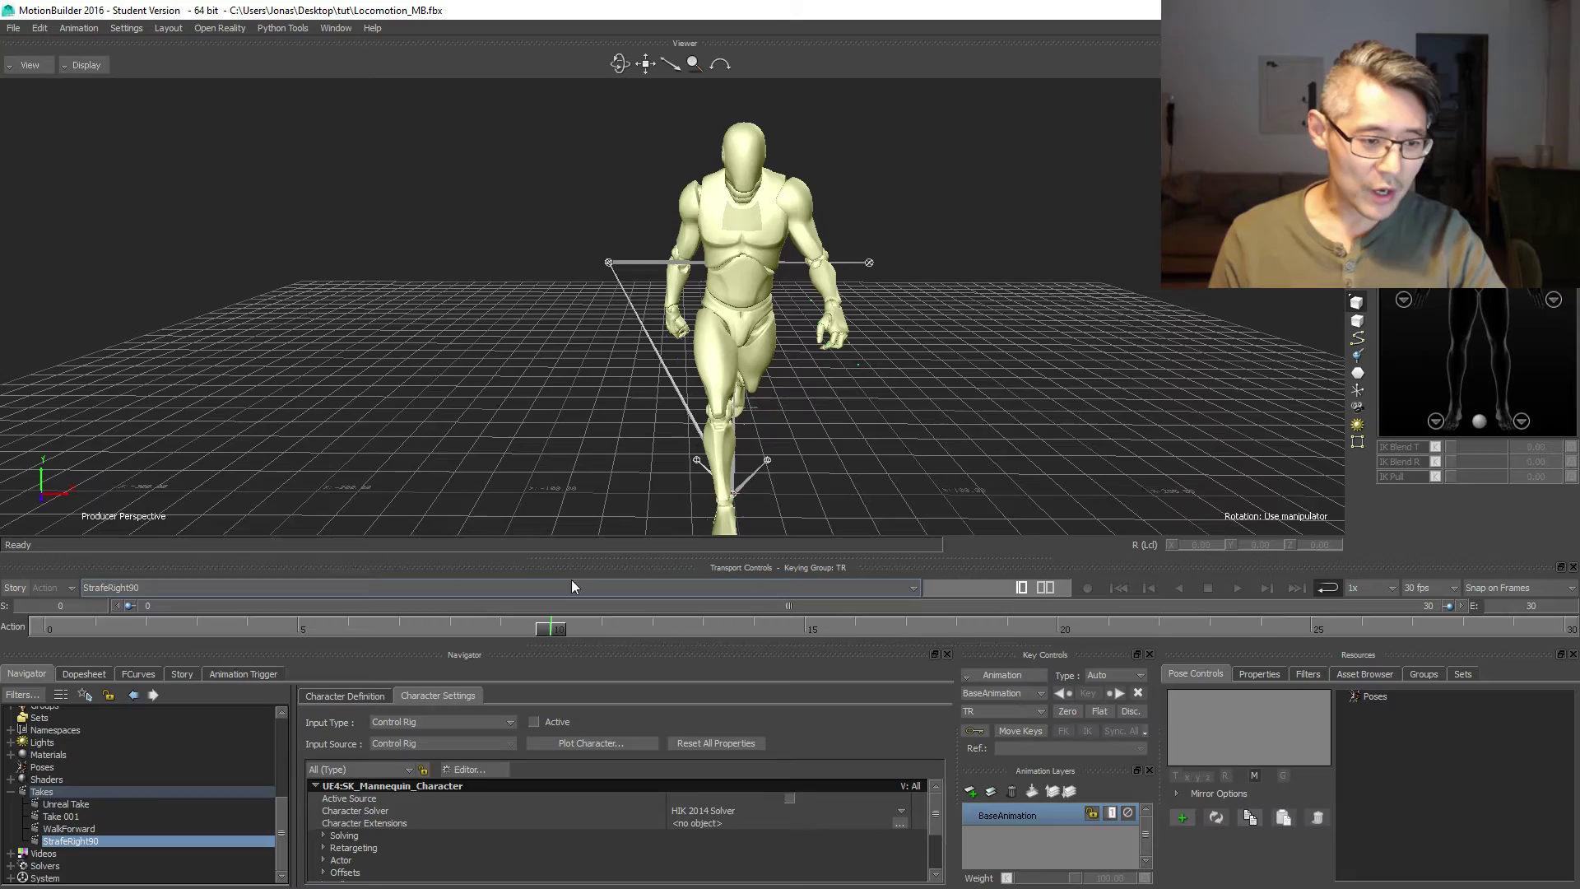
- Preview the StrafeRight90 playback, stopping at frame 24, and tick Active to enable the control rig
alt+drag(575, 362, 607, 351)
scroll(606, 349, down, 5)
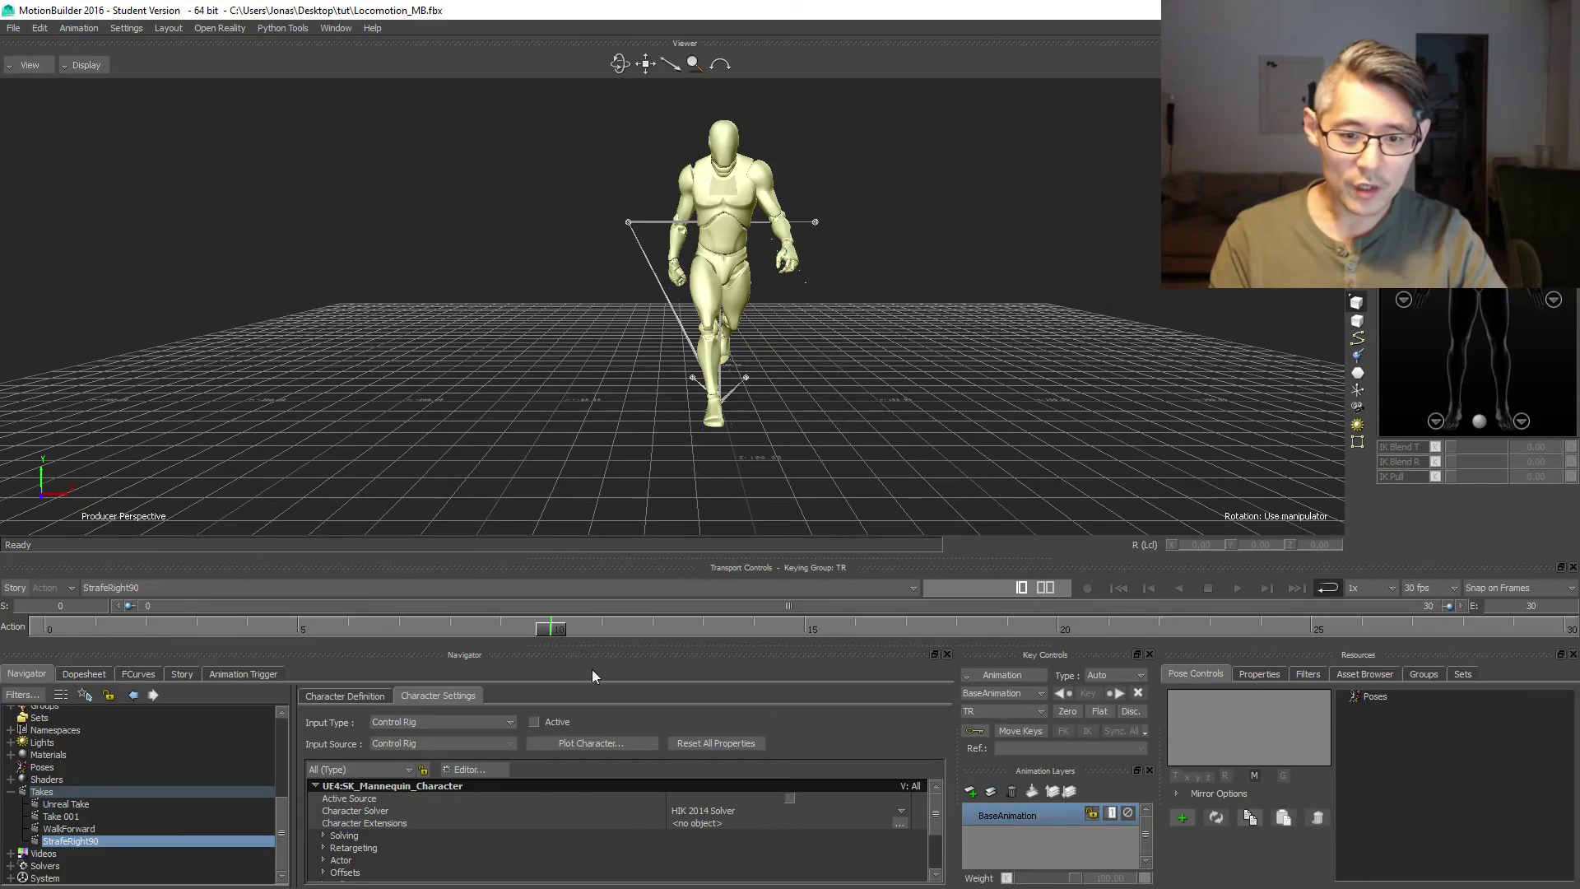
mouse_move(612, 363)
alt+mouse_down()
mouse_move(708, 377)
mouse_move(589, 365)
mouse_move(609, 372)
alt+mouse_up()
click(1238, 588)
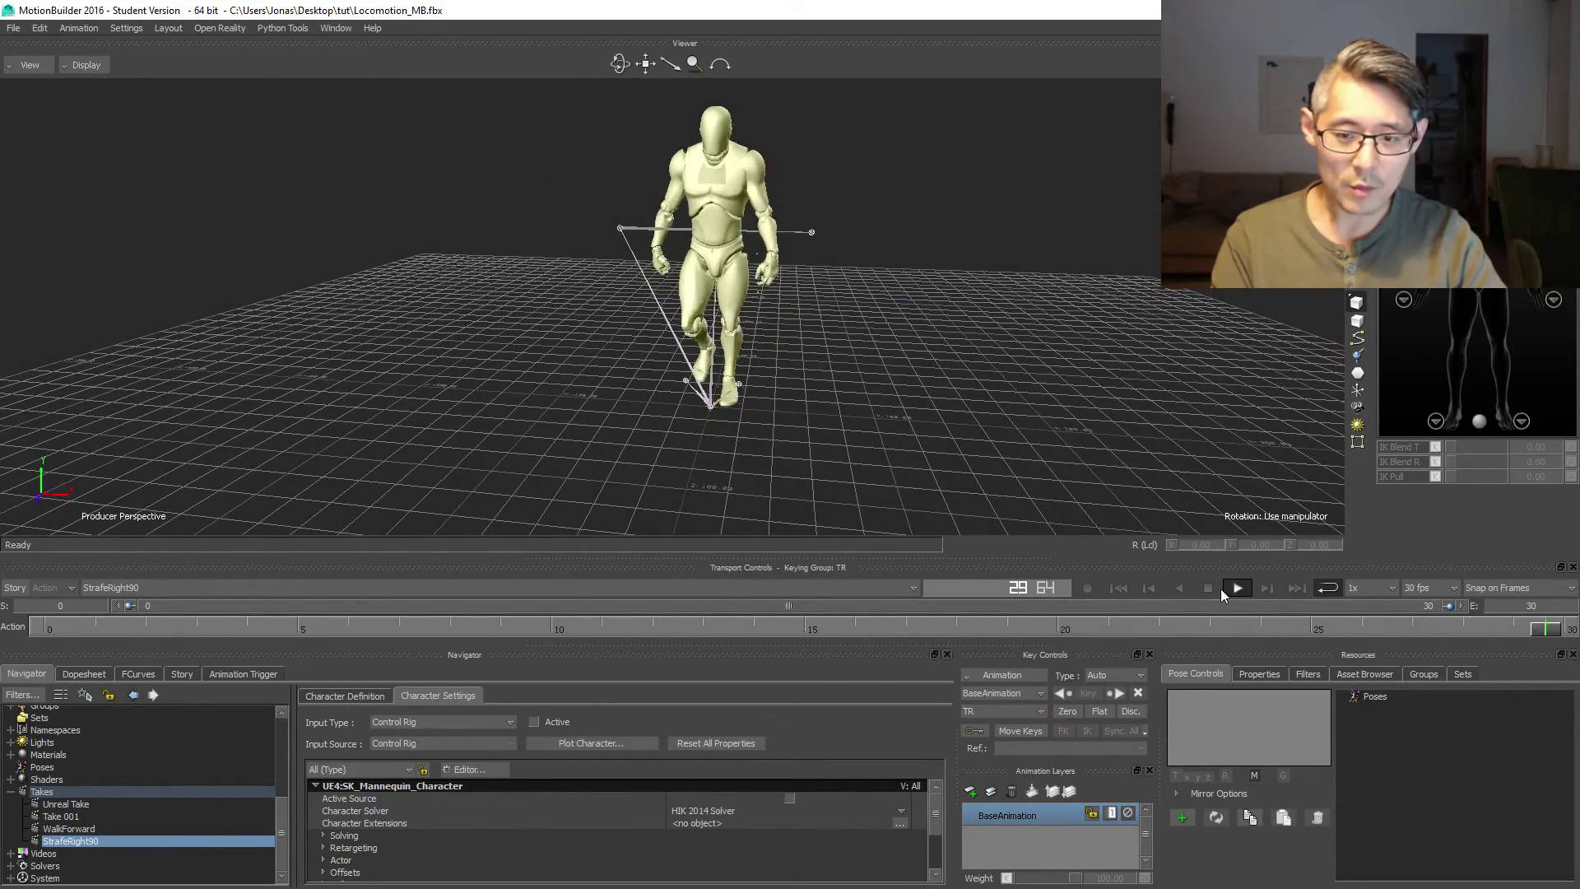
click(1212, 590)
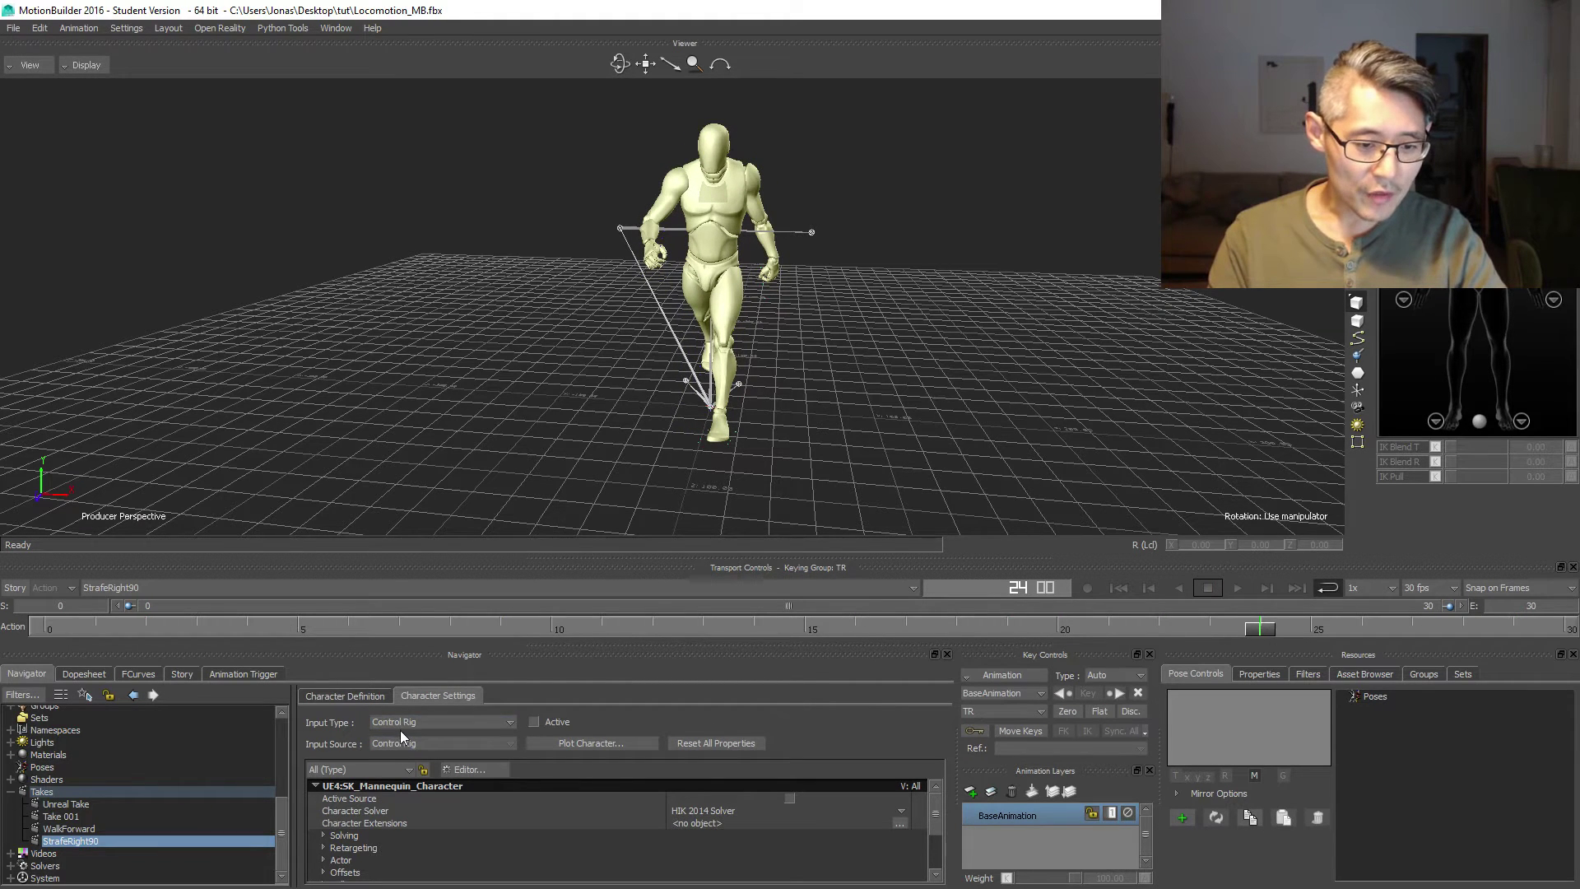
click(535, 722)
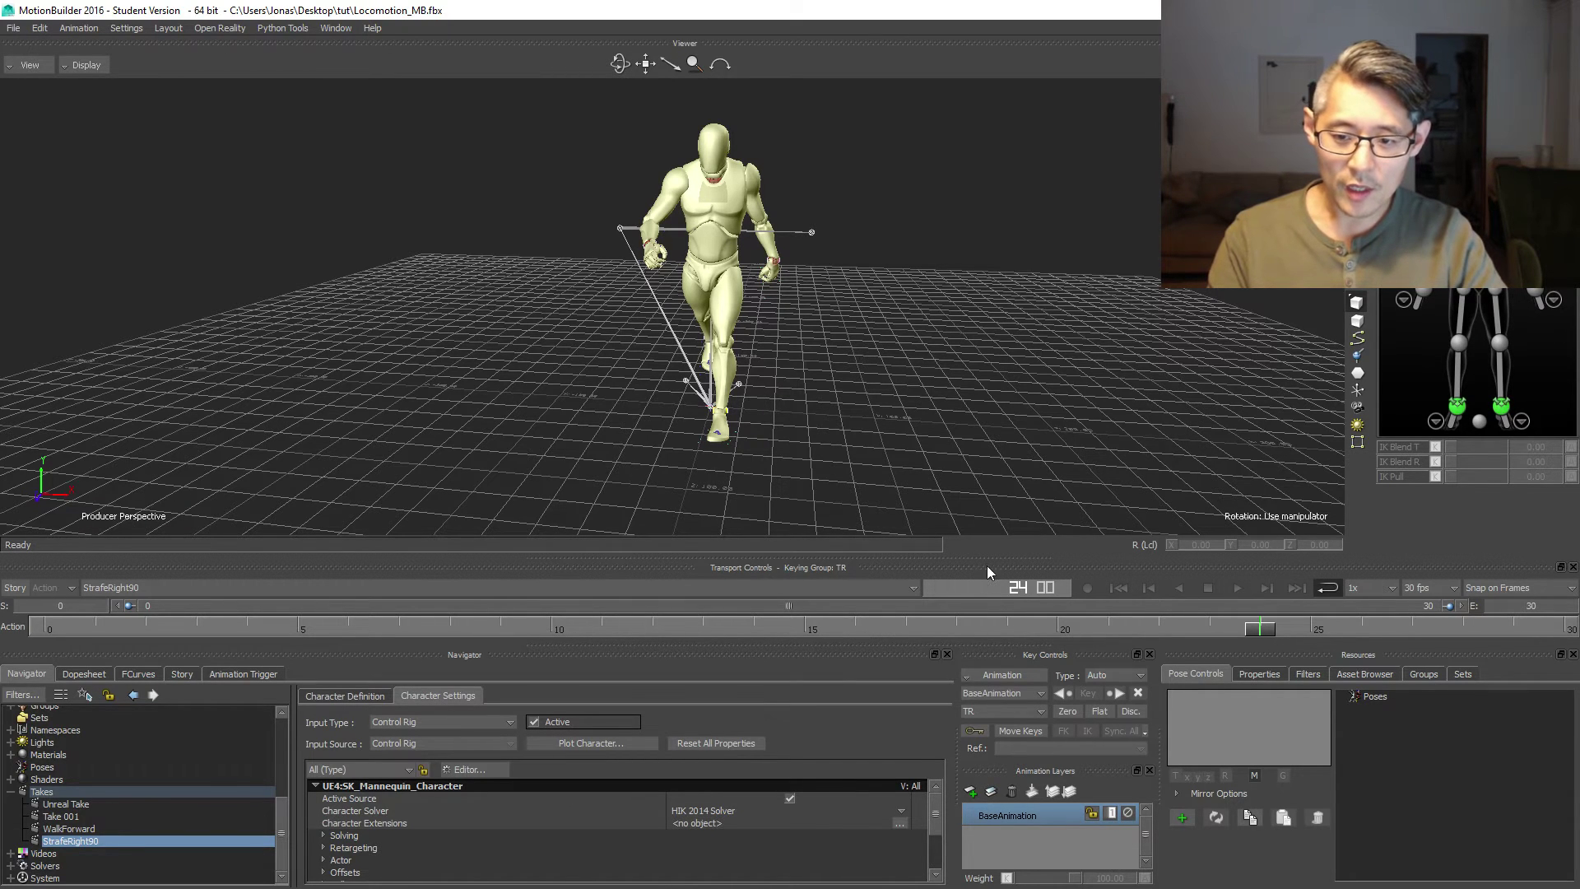
- Rotate the Reference effector to exactly -90 on Y at frame 24
click(1479, 423)
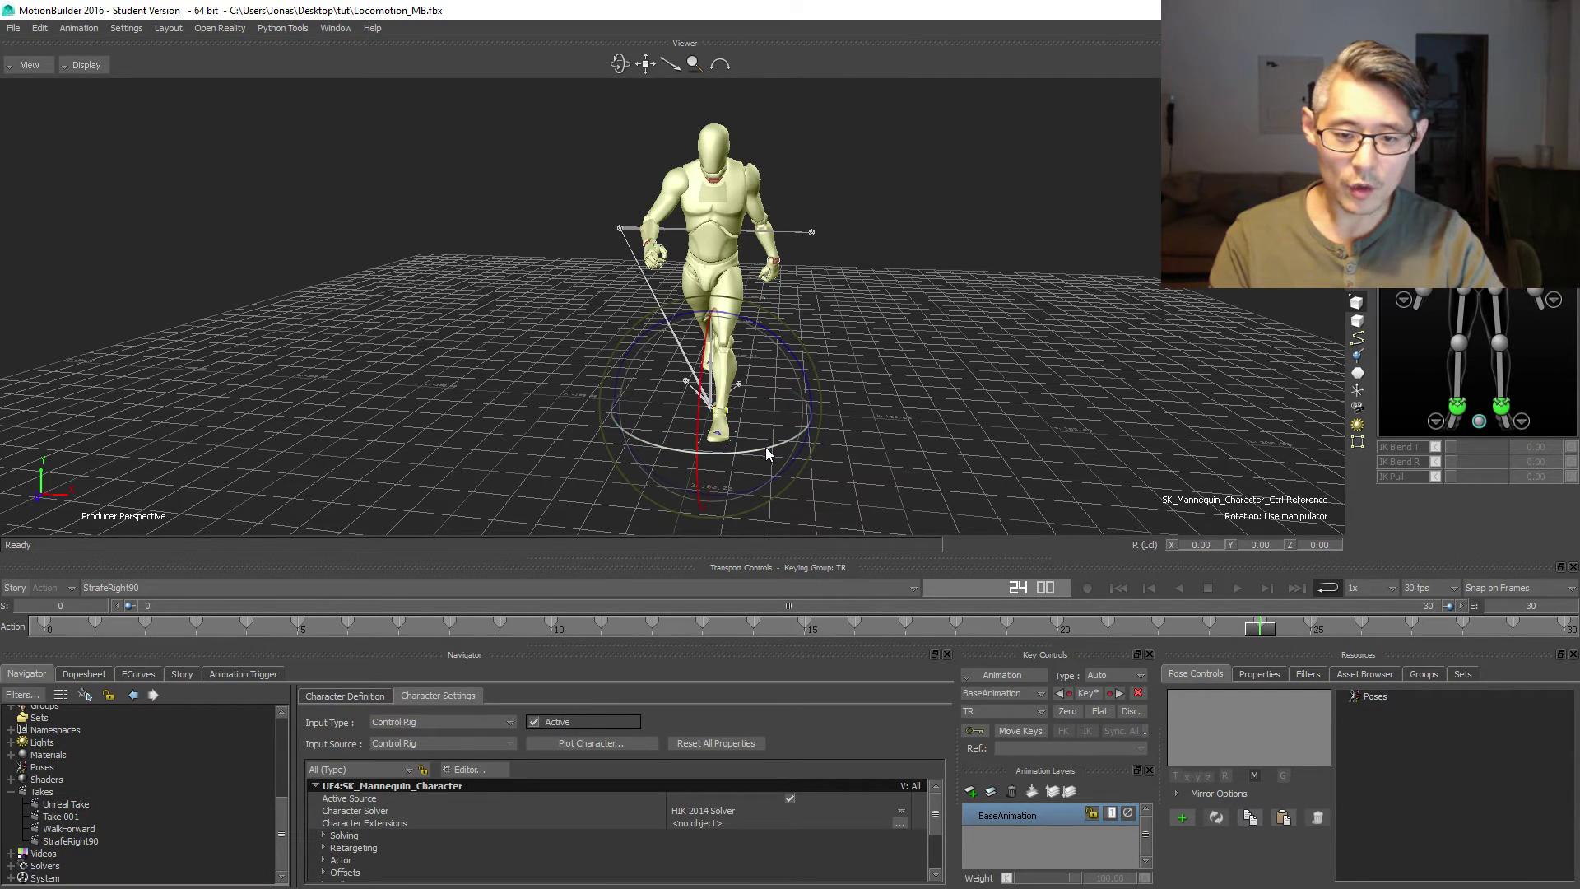
drag(766, 447, 688, 432)
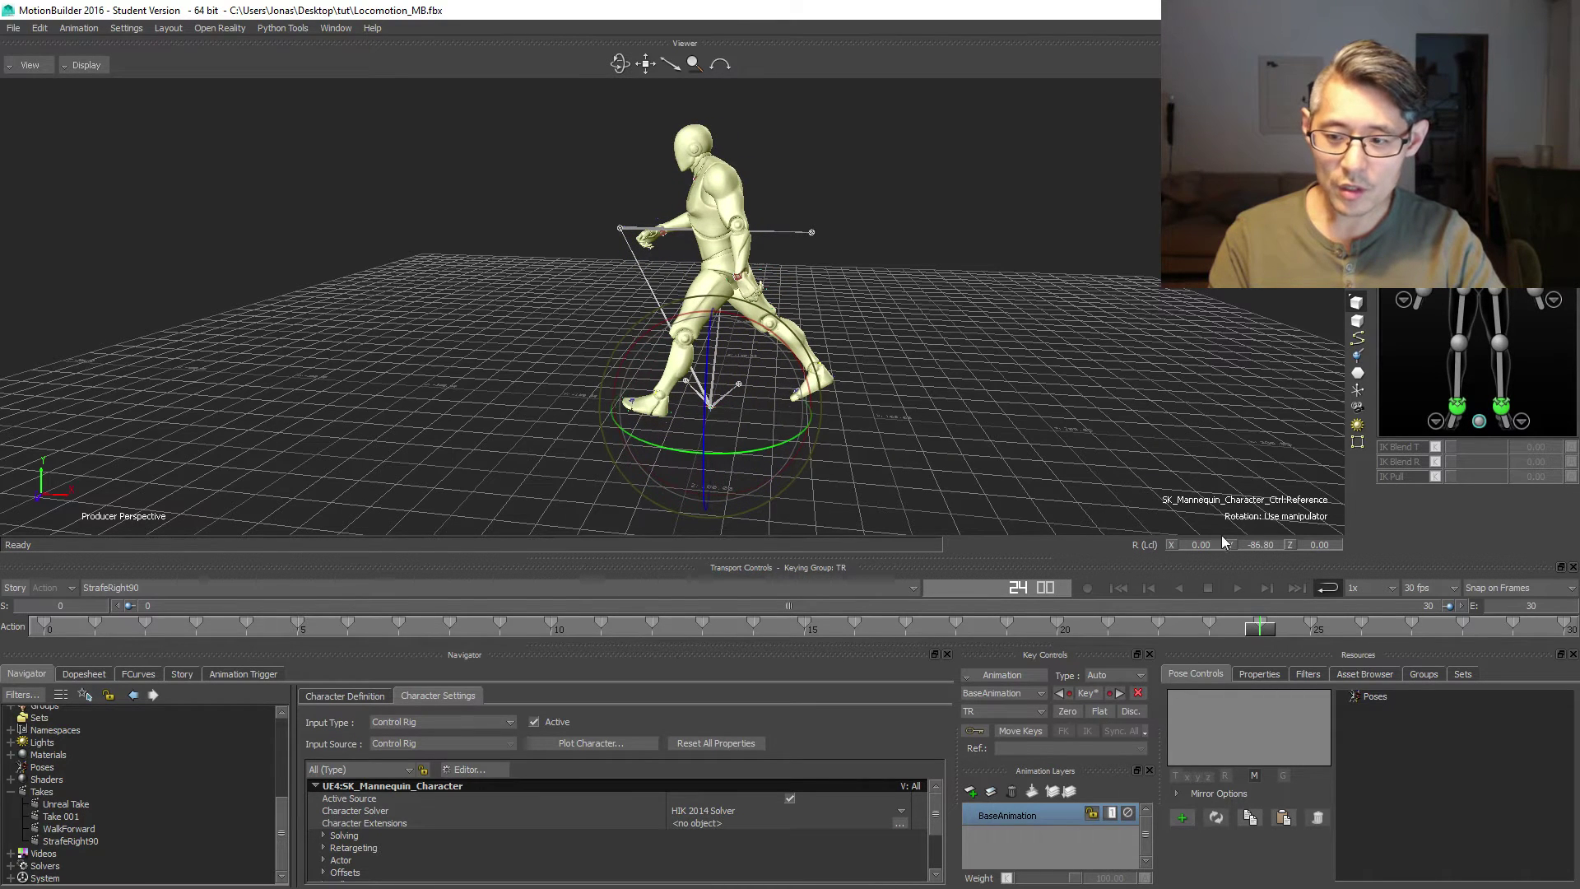
double_click(1256, 546)
text(-90)
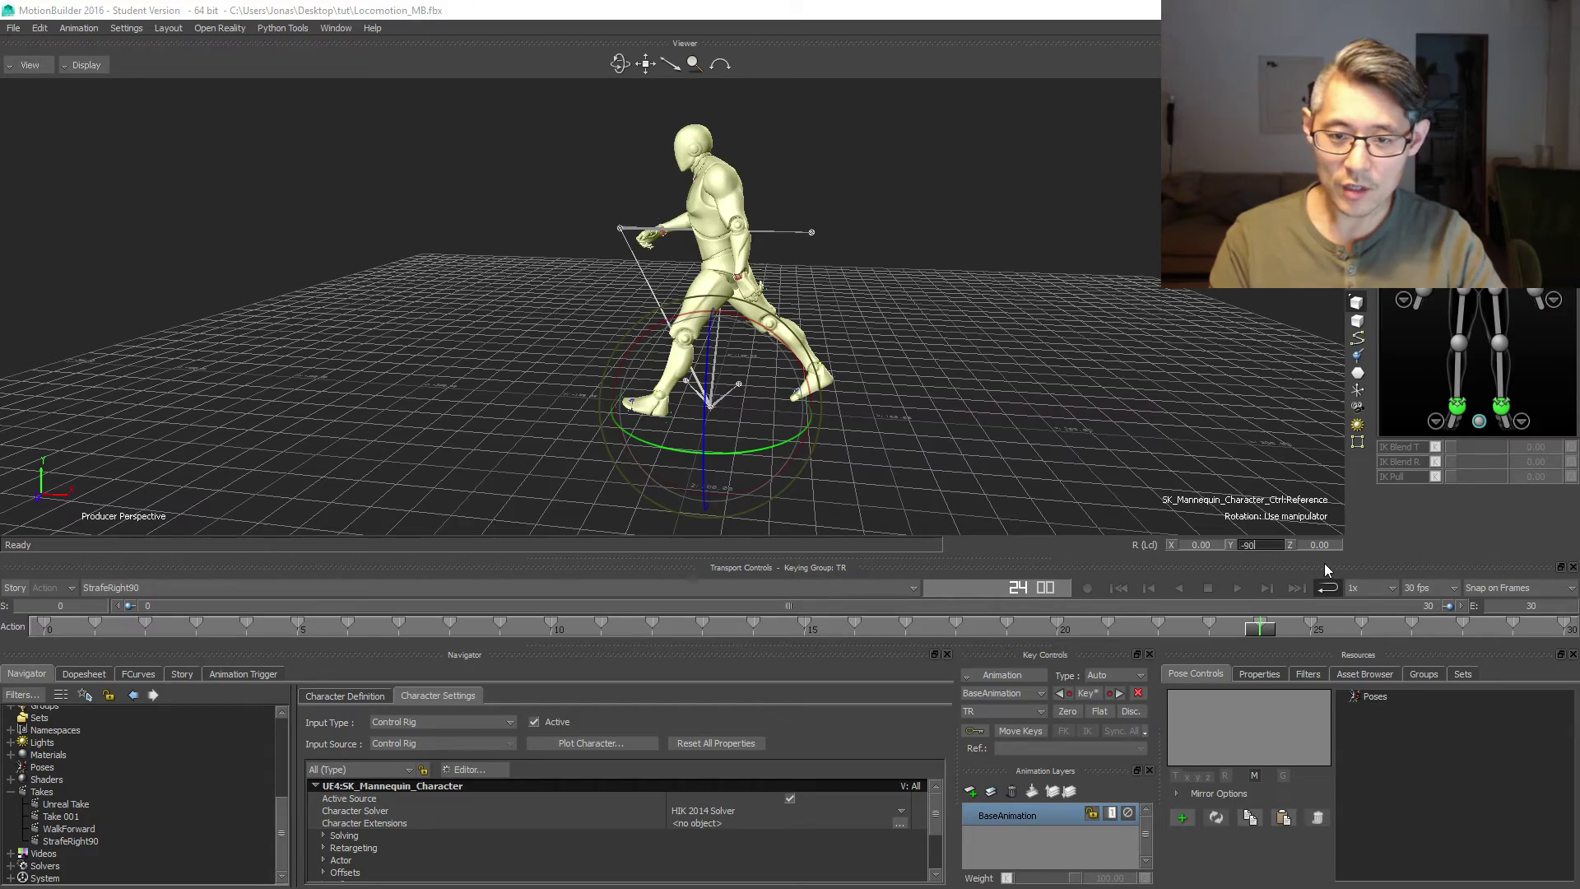
key(Return)
scroll(666, 428, up, 3)
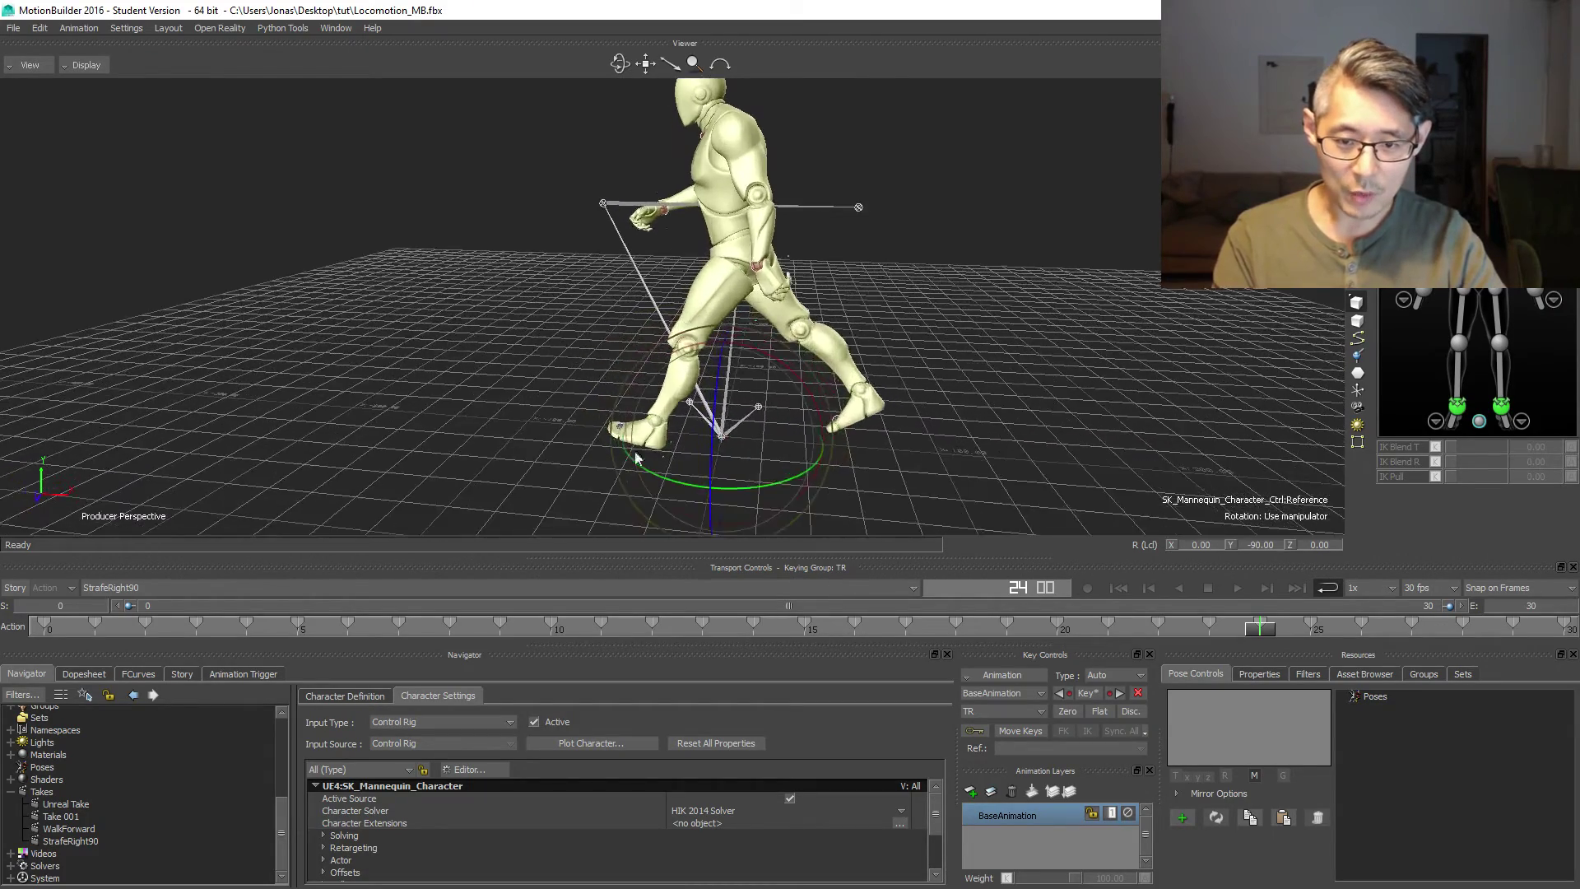
mouse_move(635, 459)
ctrl+shift+mouse_down()
mouse_move(712, 458)
mouse_move(670, 438)
mouse_move(654, 458)
ctrl+shift+mouse_up()
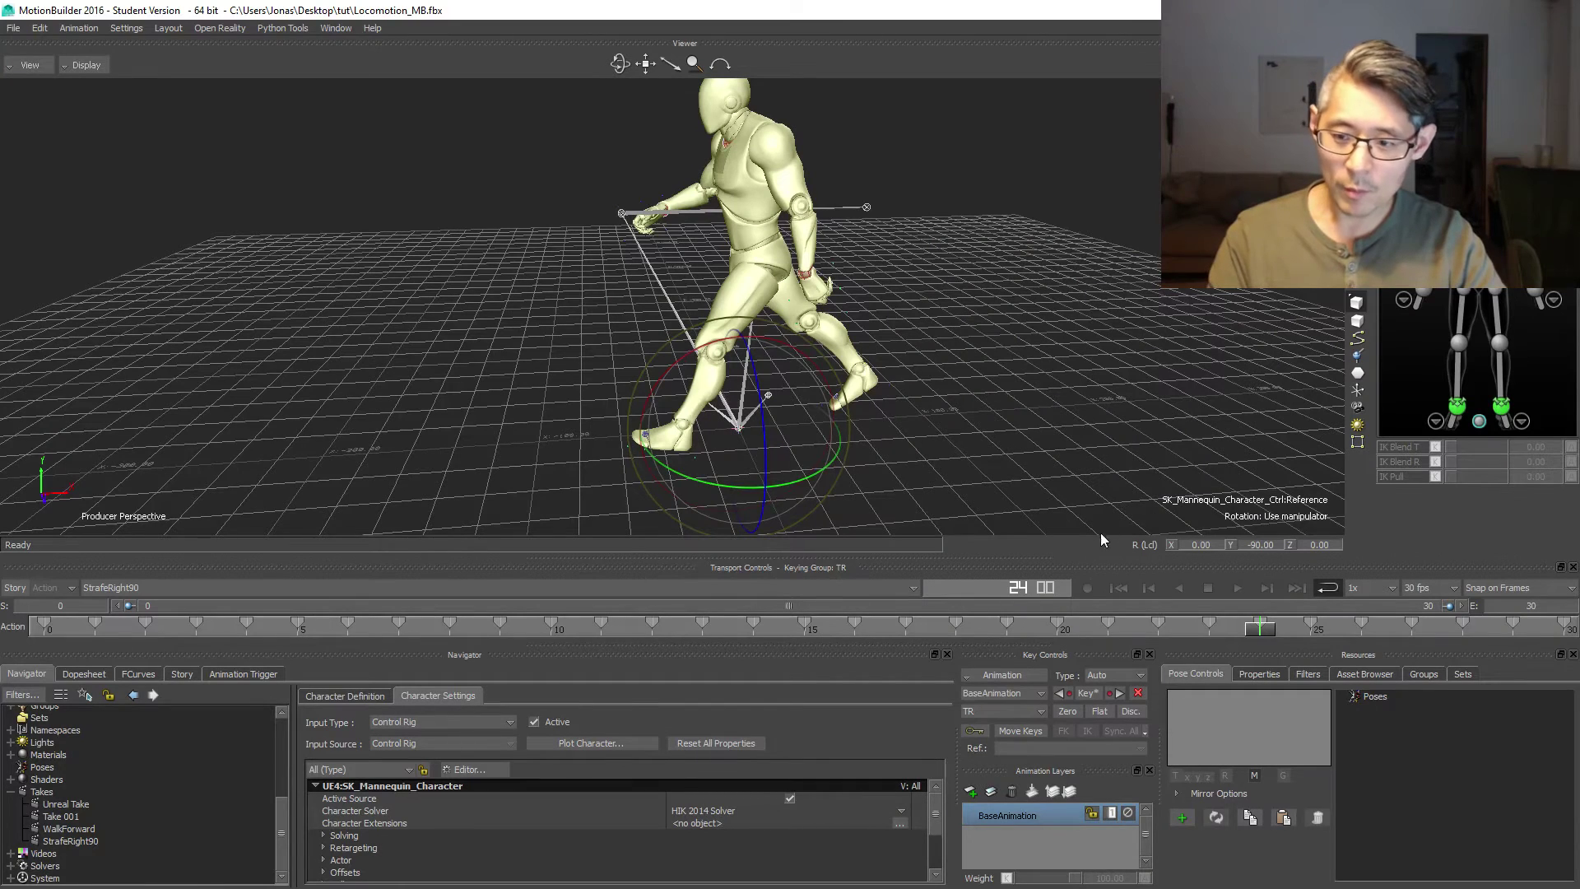
- Add AnimLayer1 and key it at frame 24, play back to frame 9, and select the hips effector
click(971, 790)
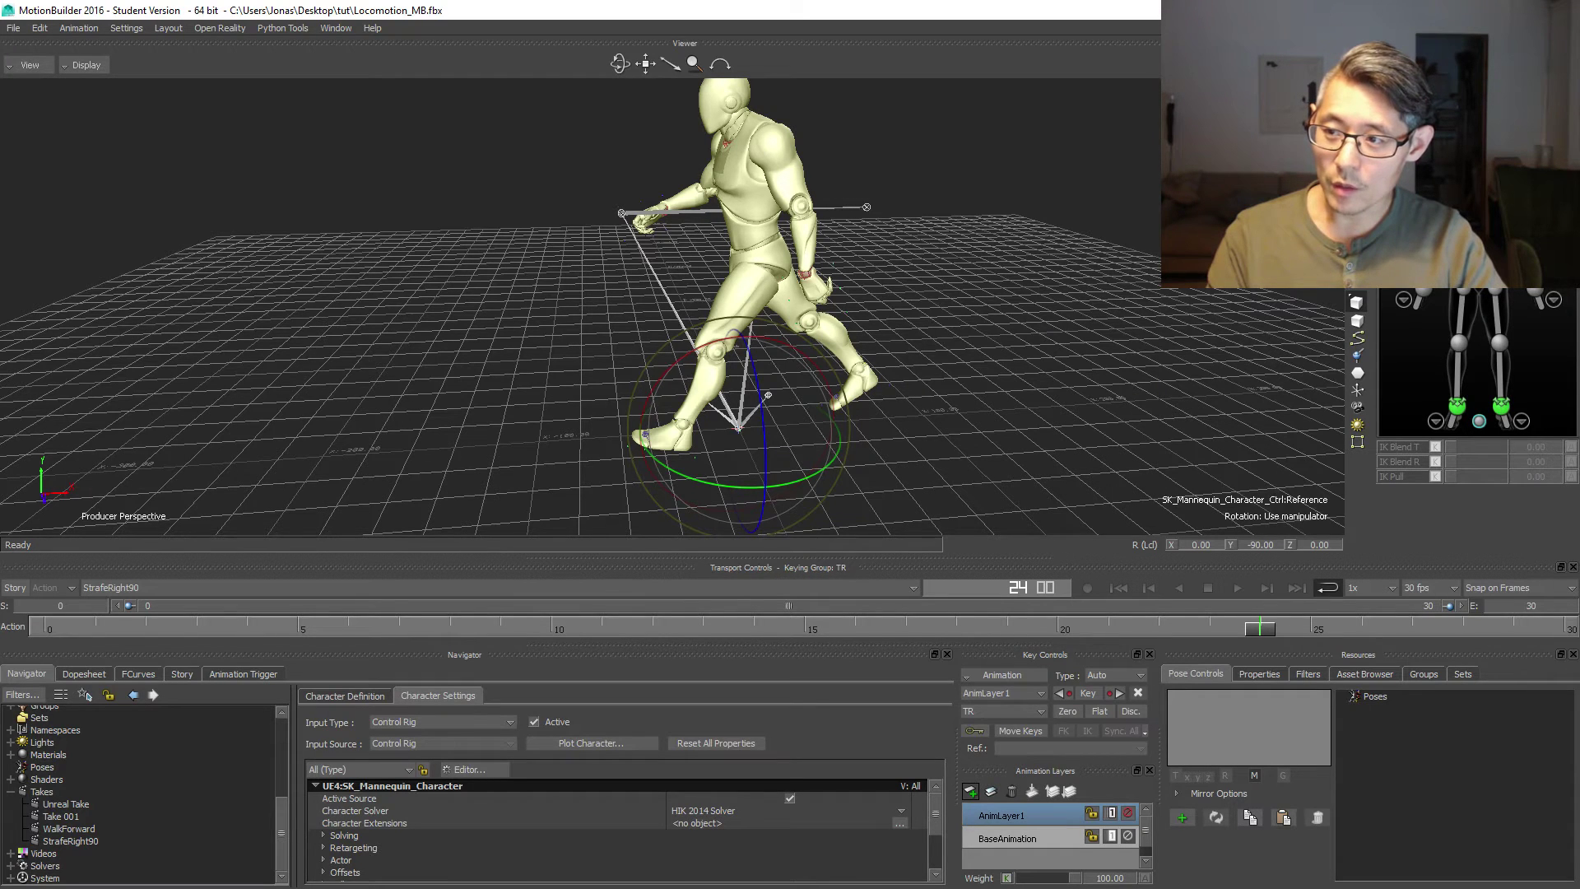
key(k)
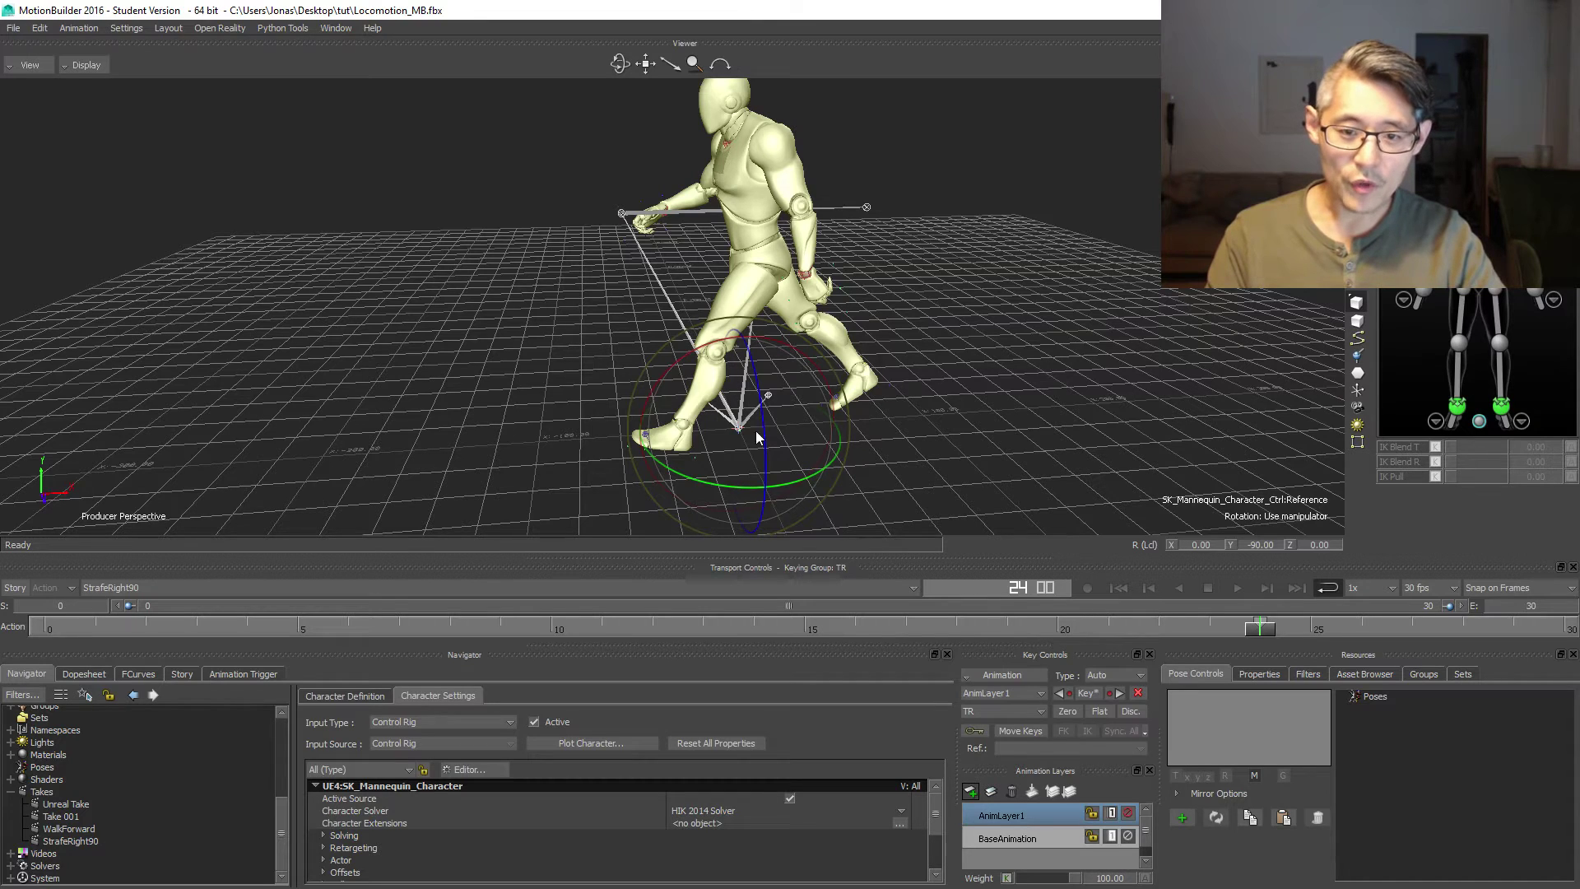
click(1235, 589)
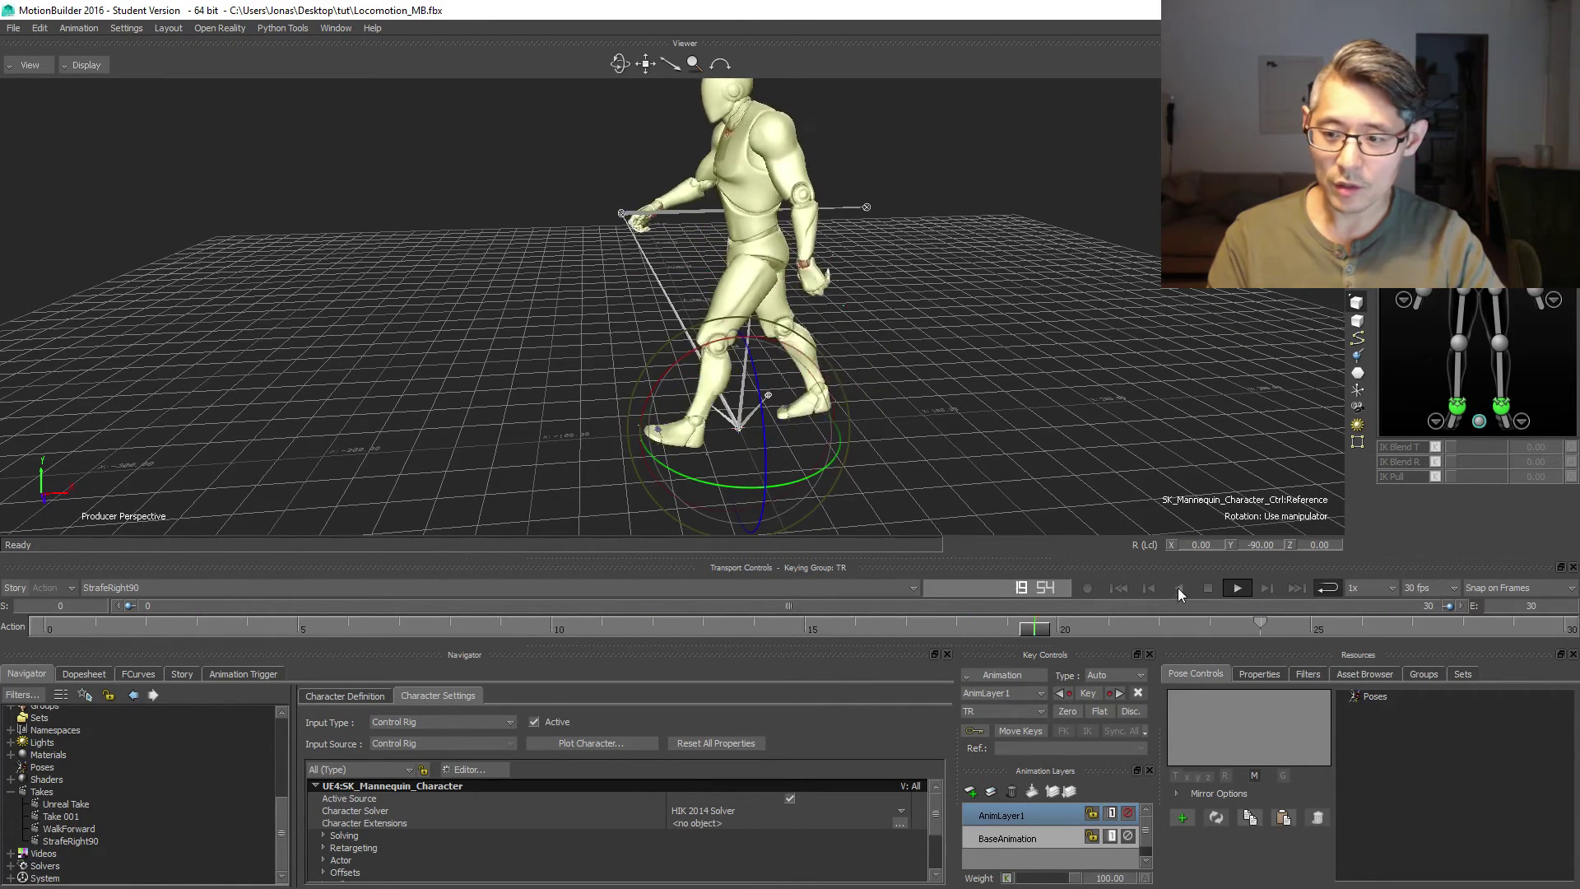
click(1207, 588)
click(751, 272)
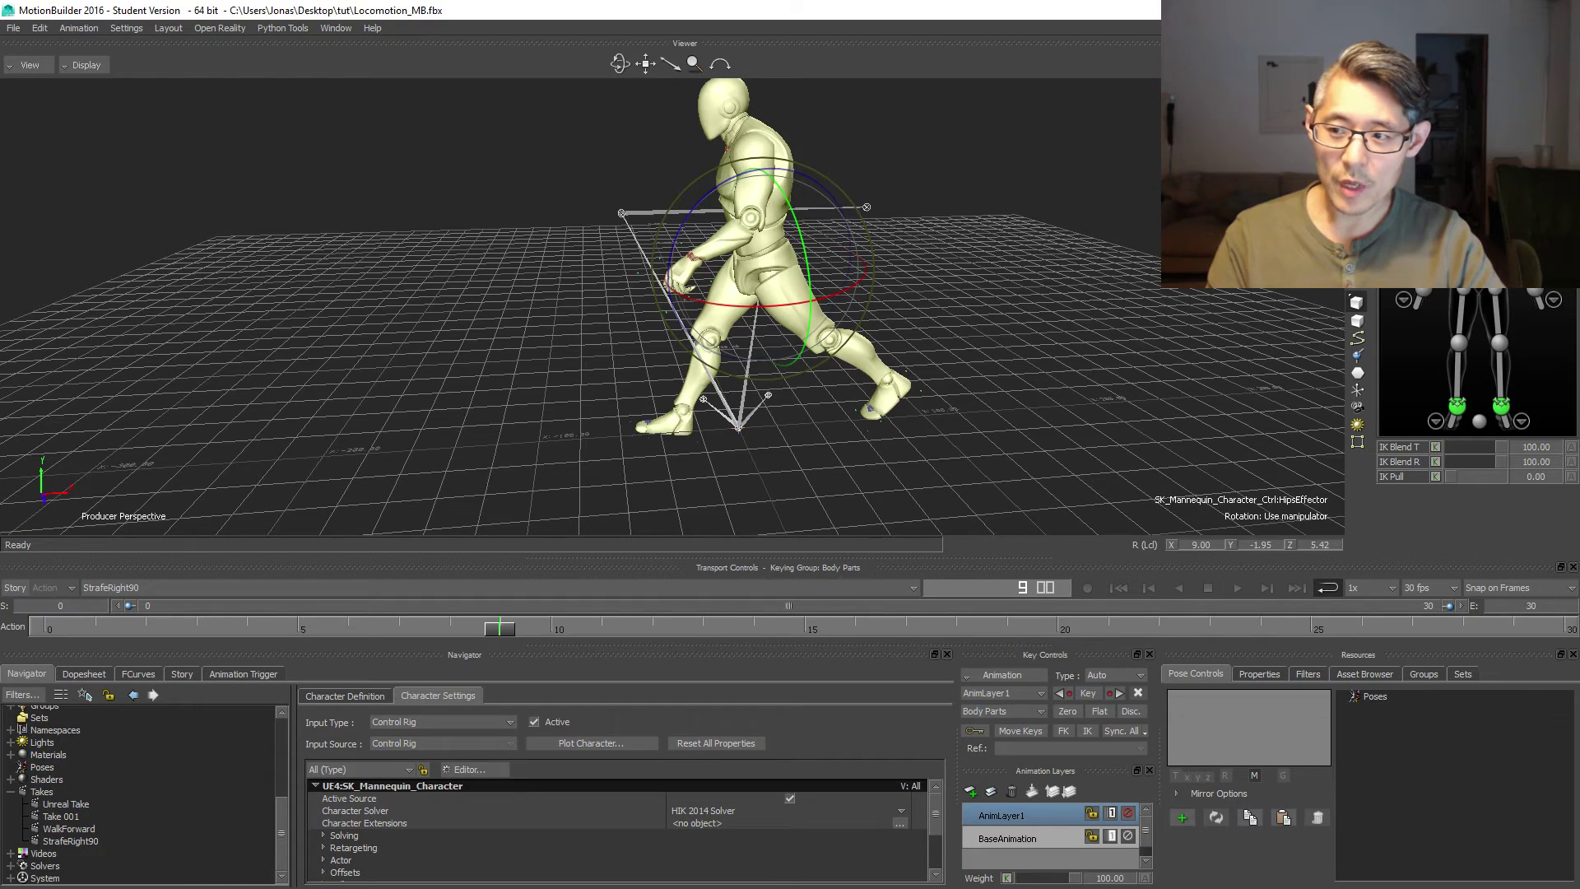
- Select the chest effector in global rotation mode and turn the upper body toward the camera
click(1479, 177)
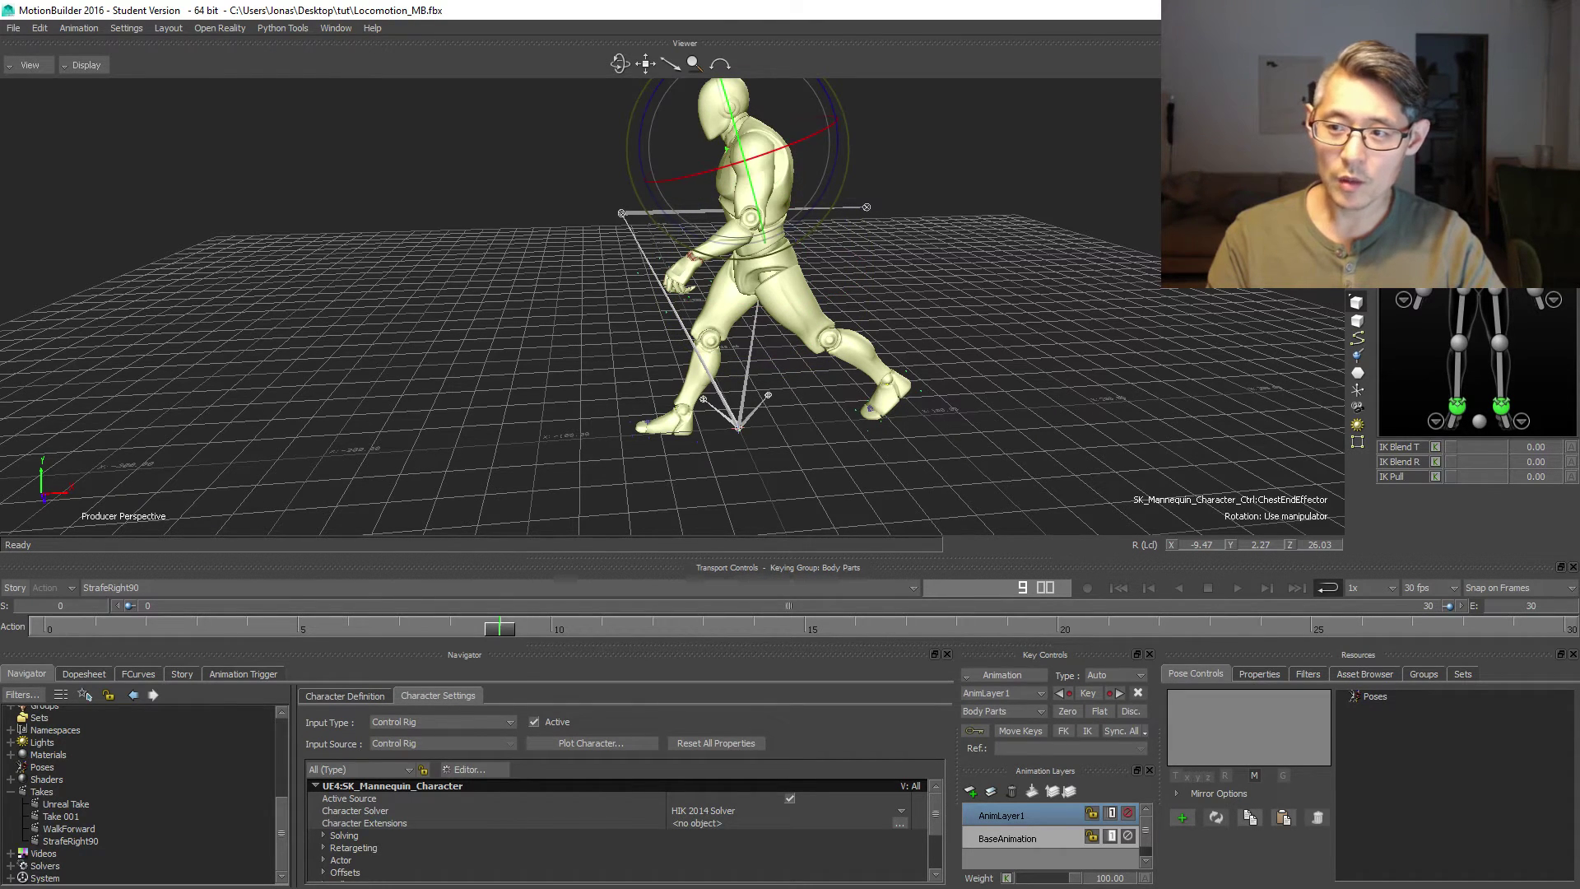
key(l)
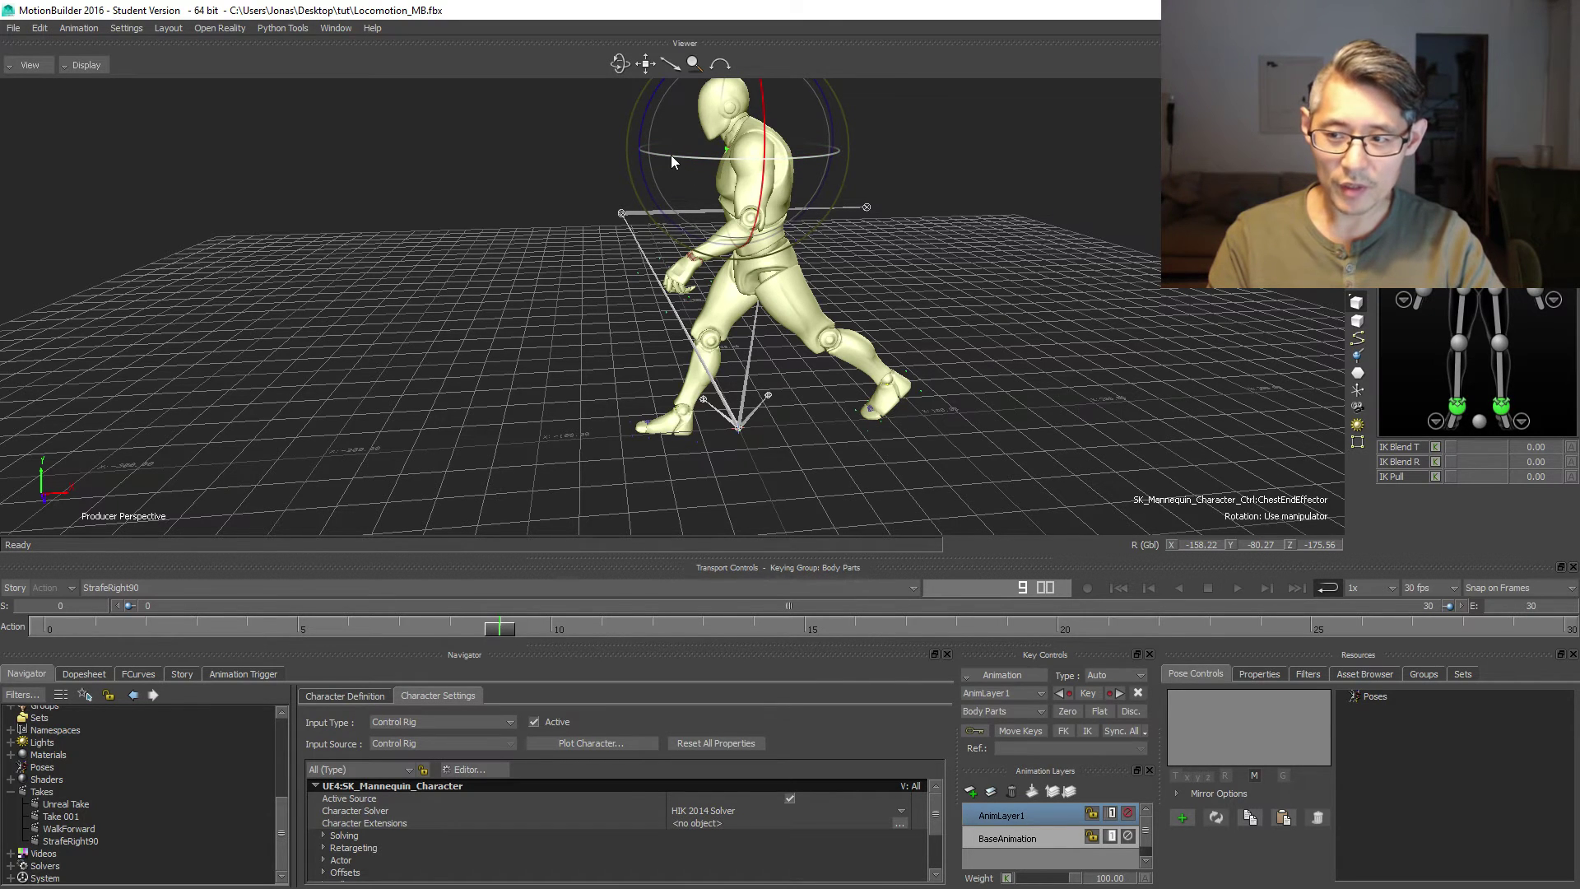
click(1479, 275)
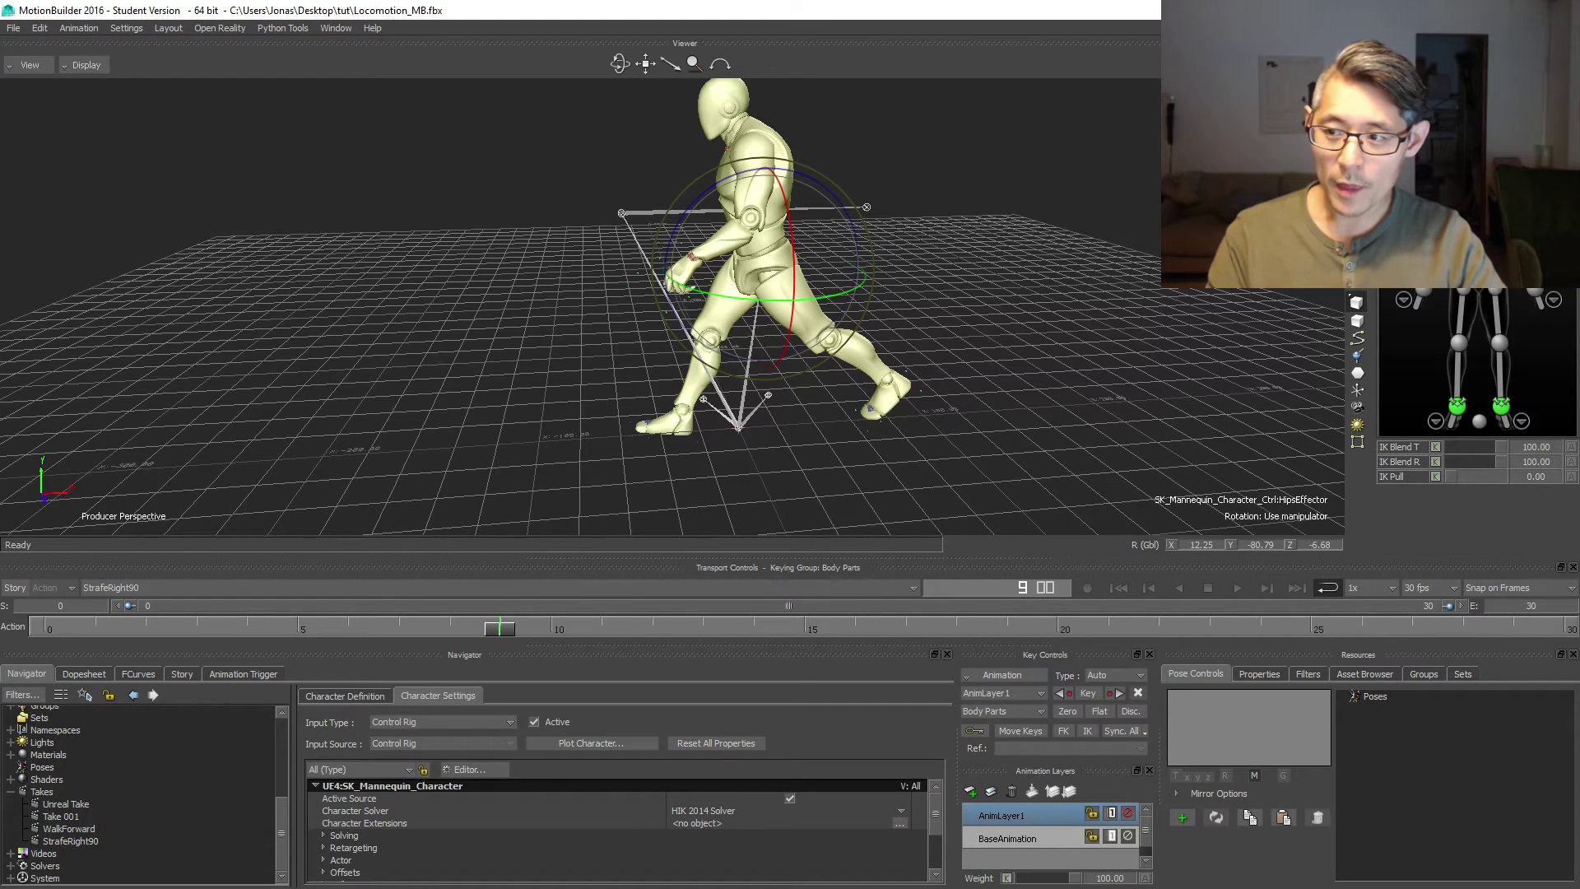
click(1480, 198)
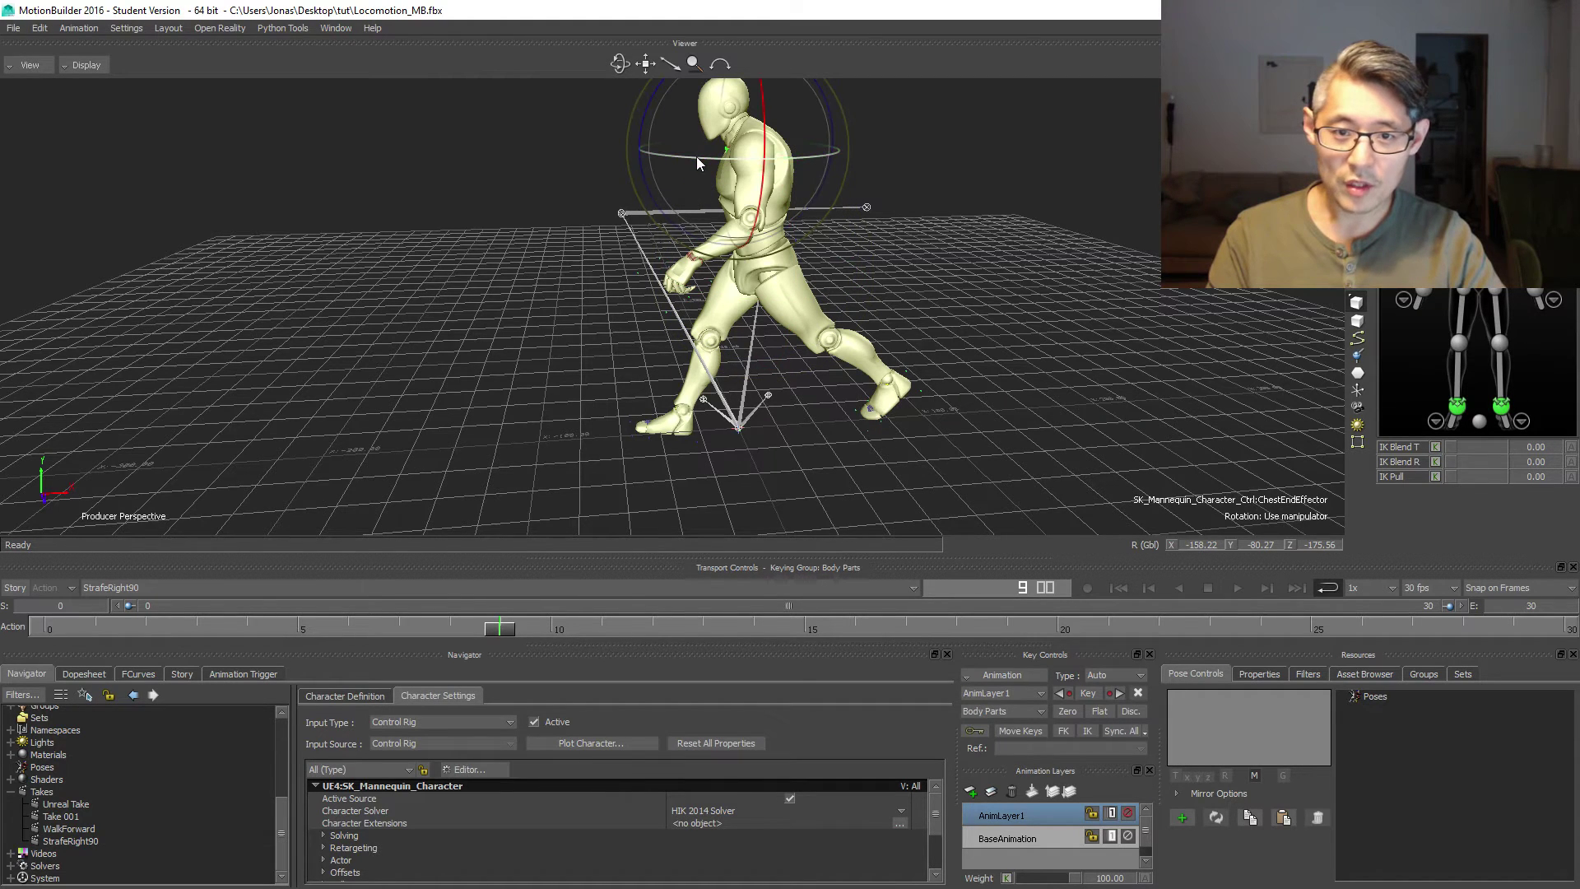
drag(696, 156, 749, 159)
click(1479, 267)
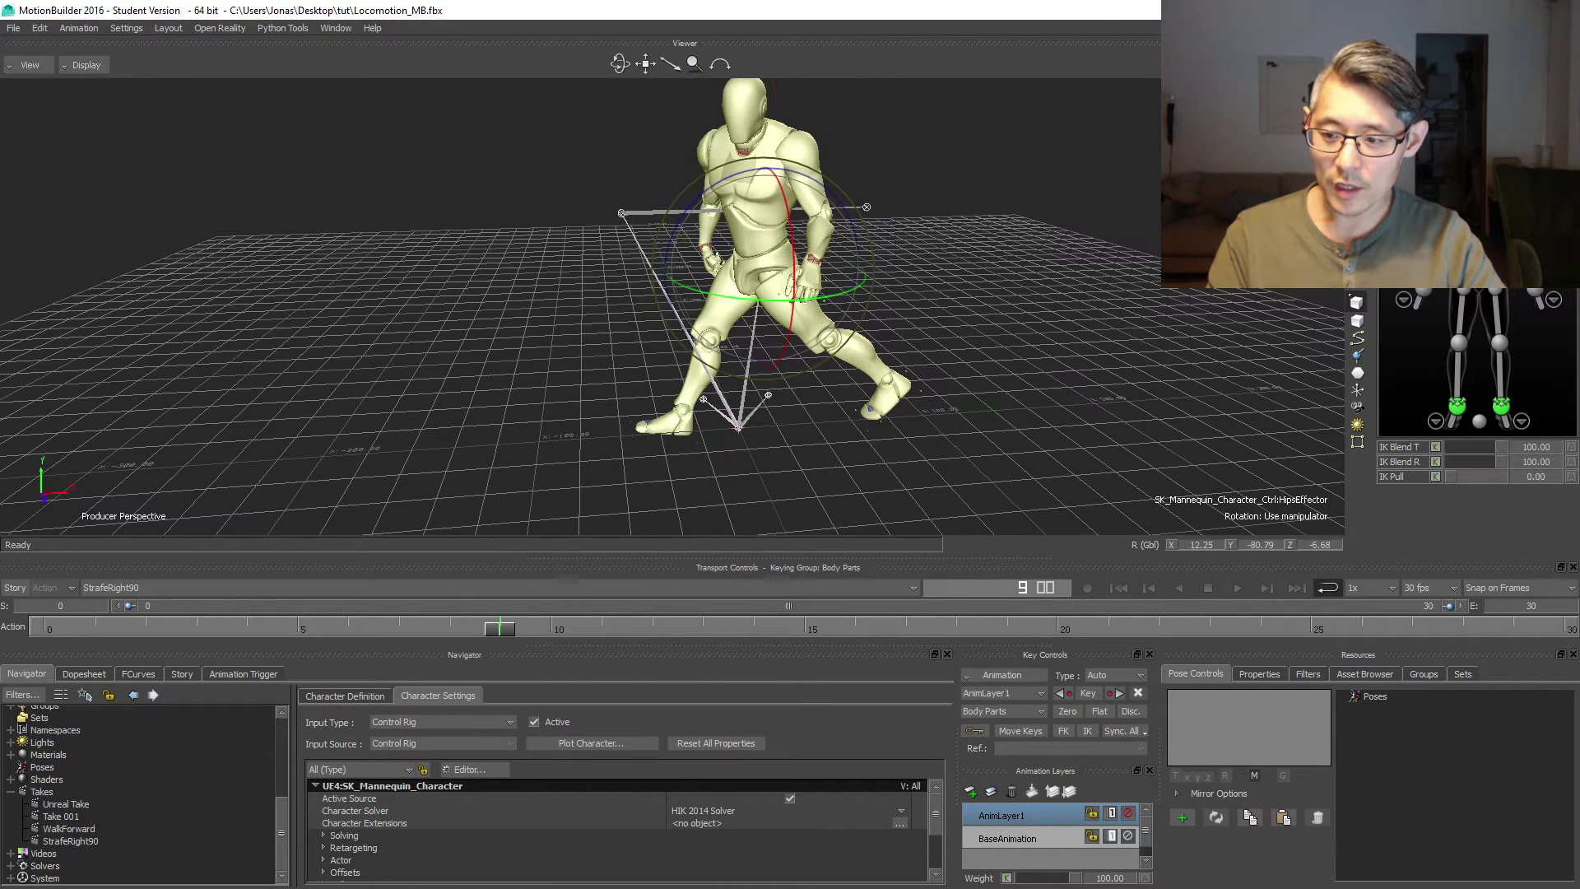
click(1479, 197)
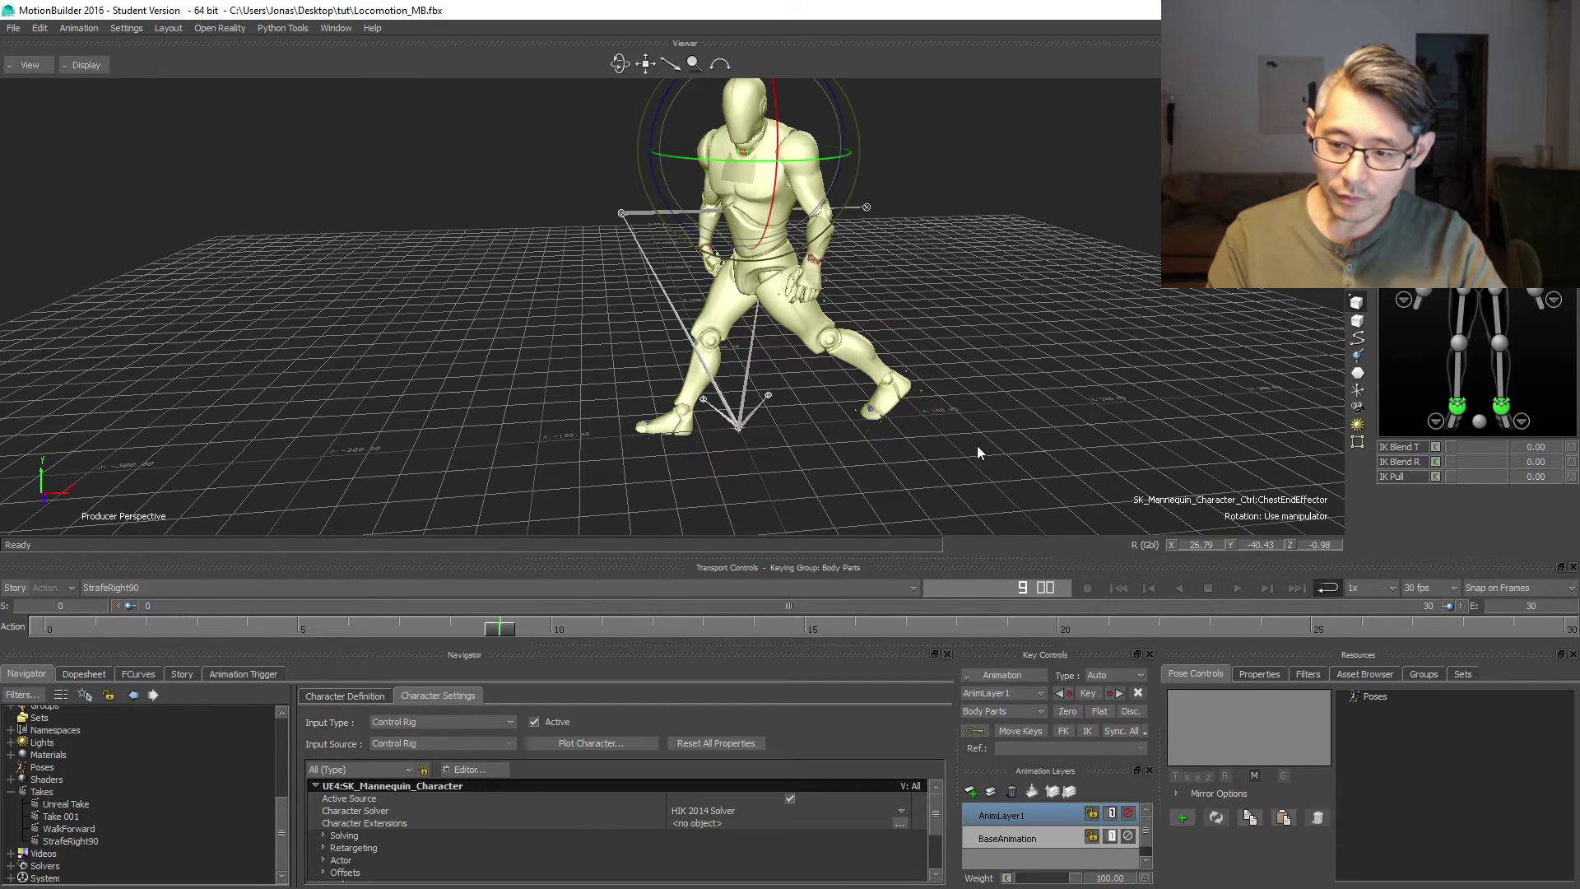
drag(711, 160, 731, 151)
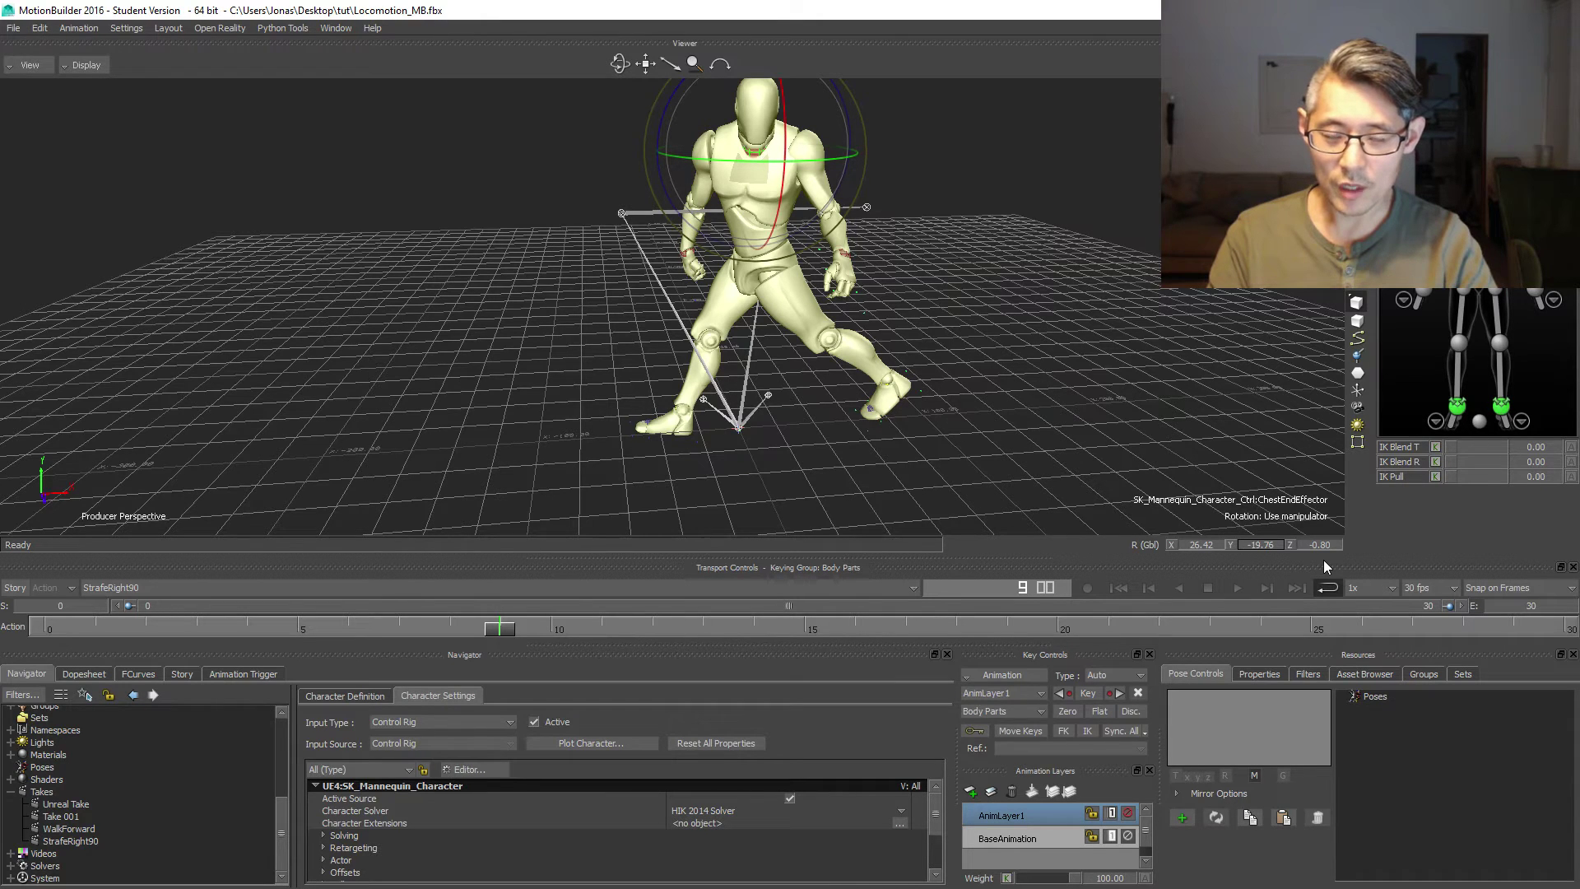
- Set the chest's global Y rotation to exactly -20, then scrub back to about frame 6
text(-20)
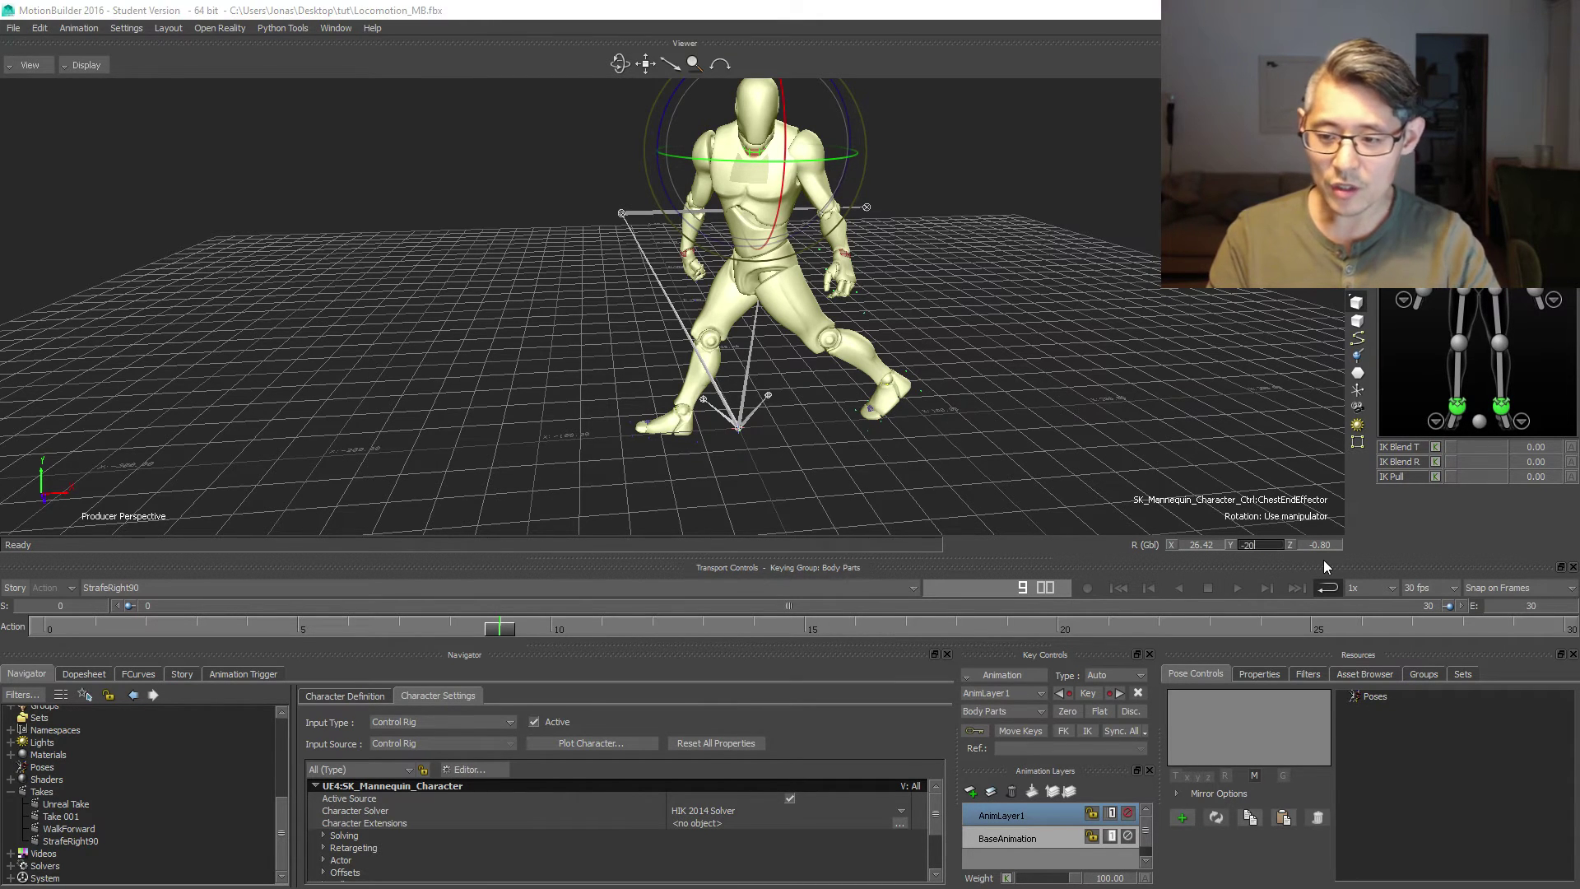
key(Return)
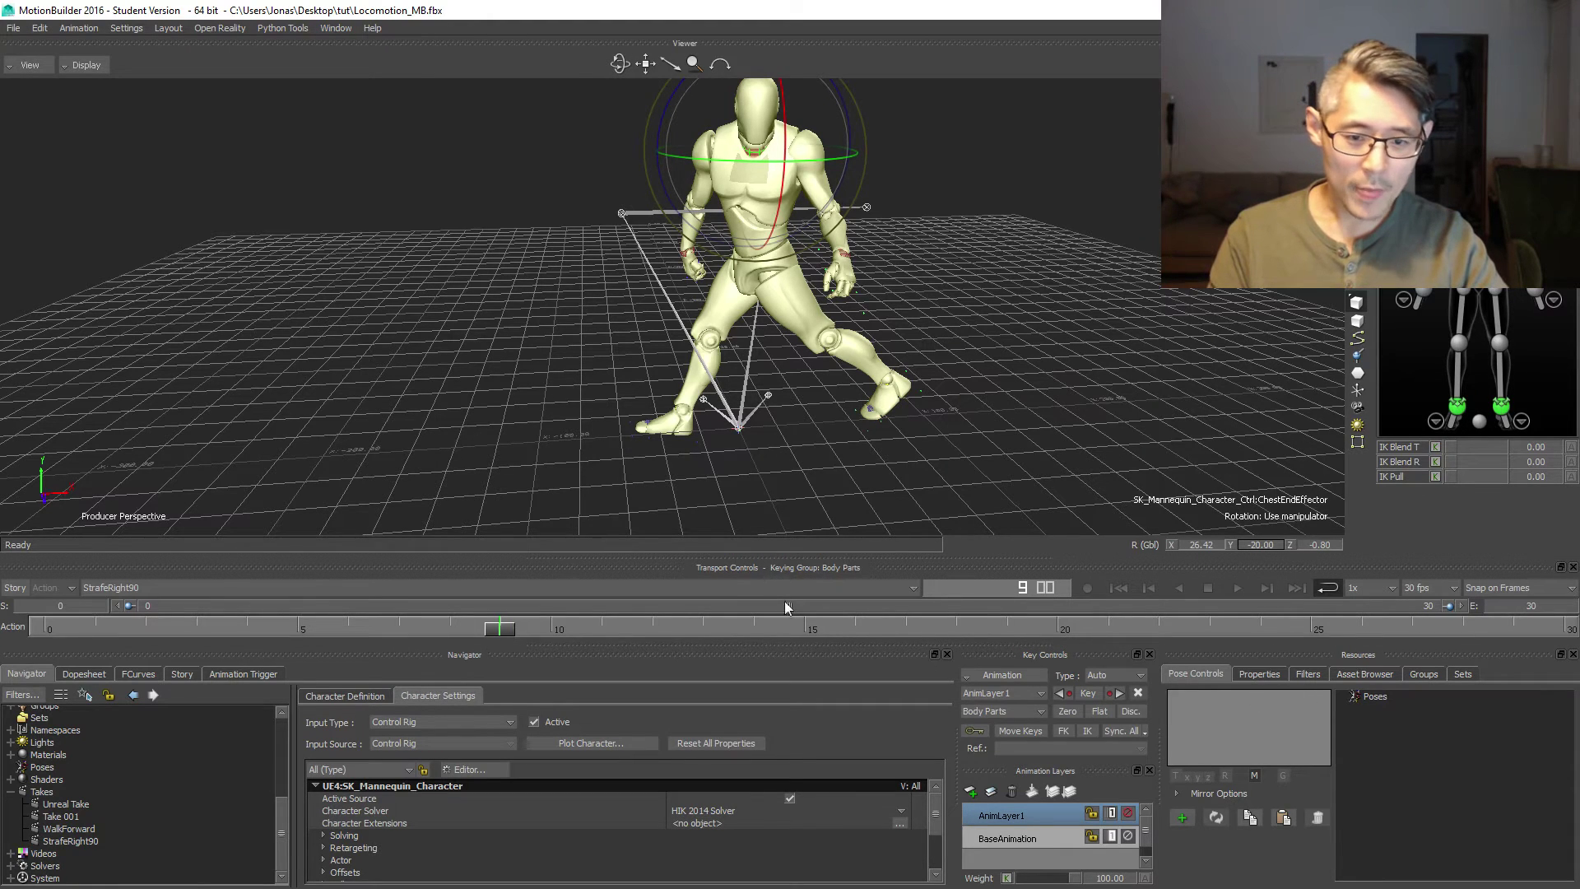
mouse_move(585, 272)
alt+mouse_down()
mouse_move(602, 290)
mouse_move(604, 271)
alt+mouse_up()
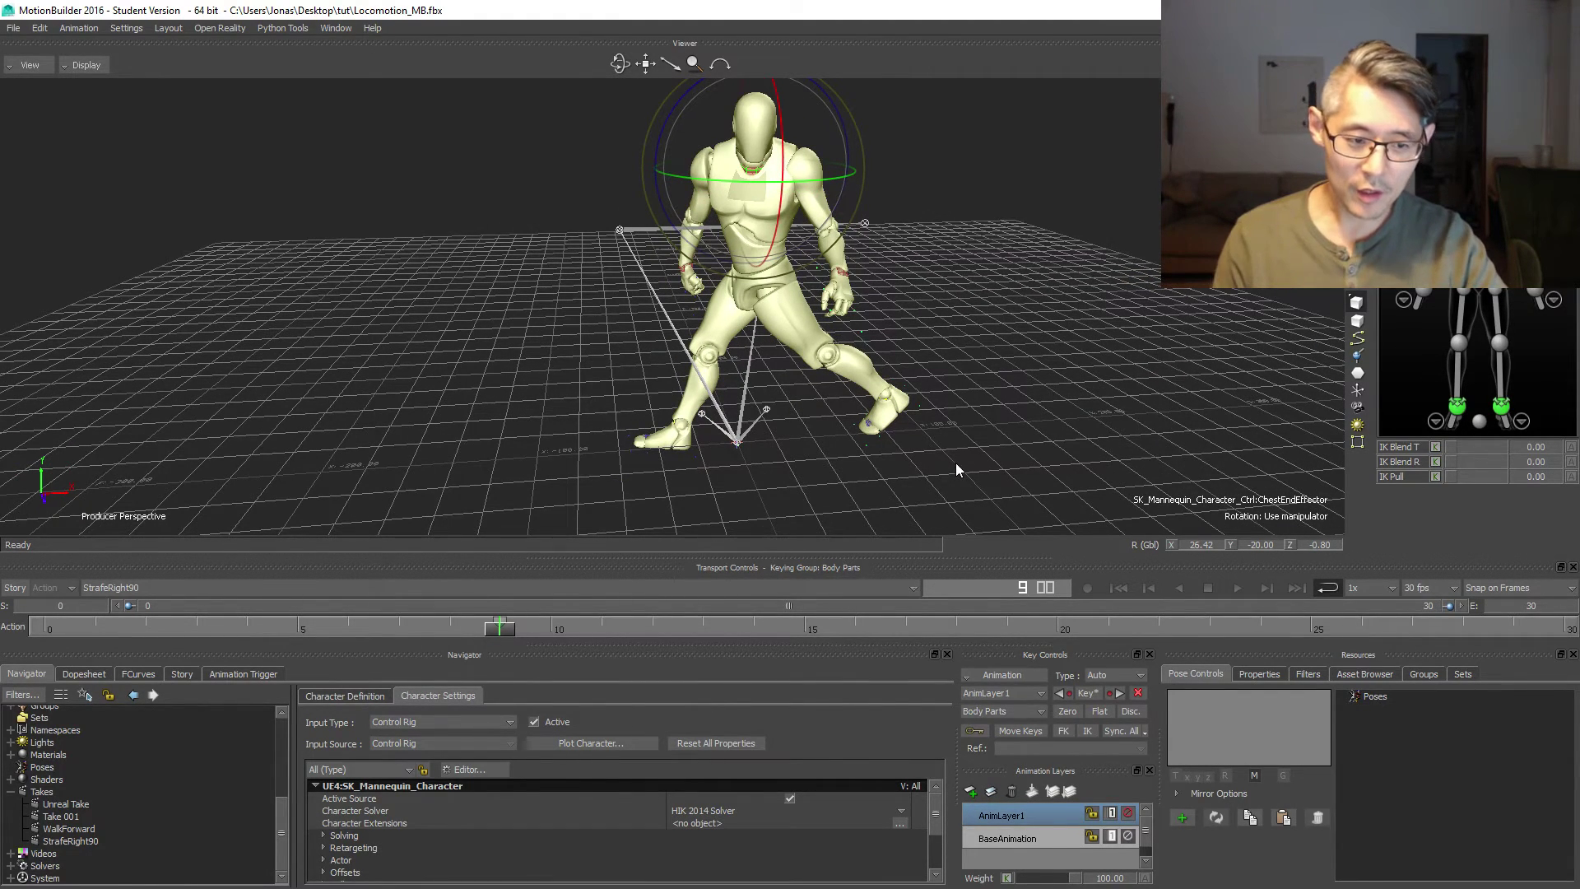
drag(500, 630, 347, 629)
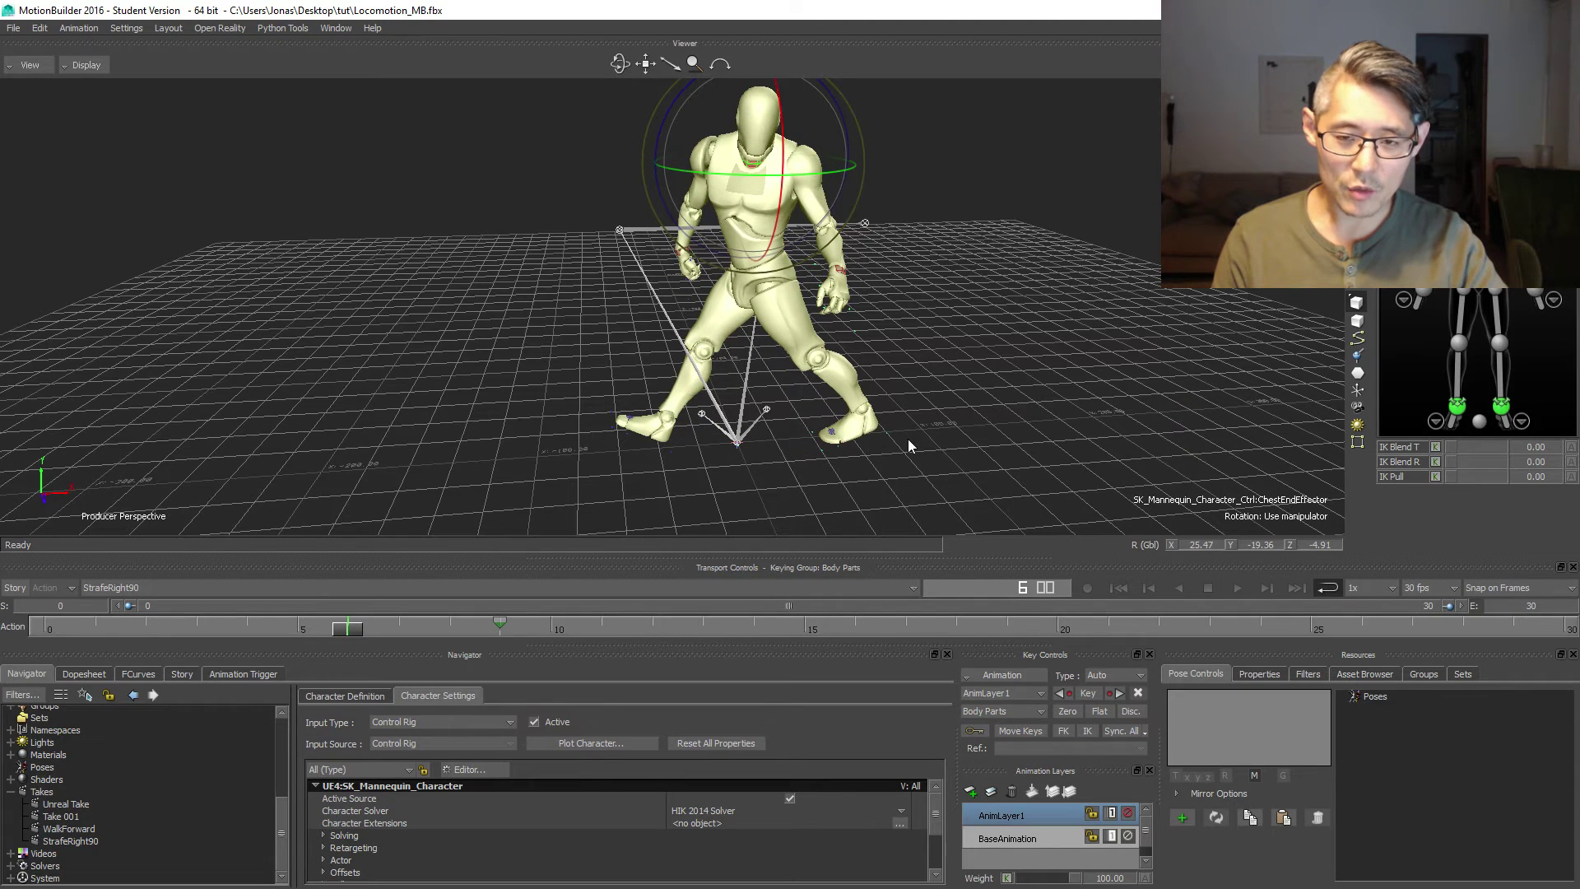
- At the start of the step, rotate the left ankle effector so the left foot points forward
drag(346, 634, 45, 631)
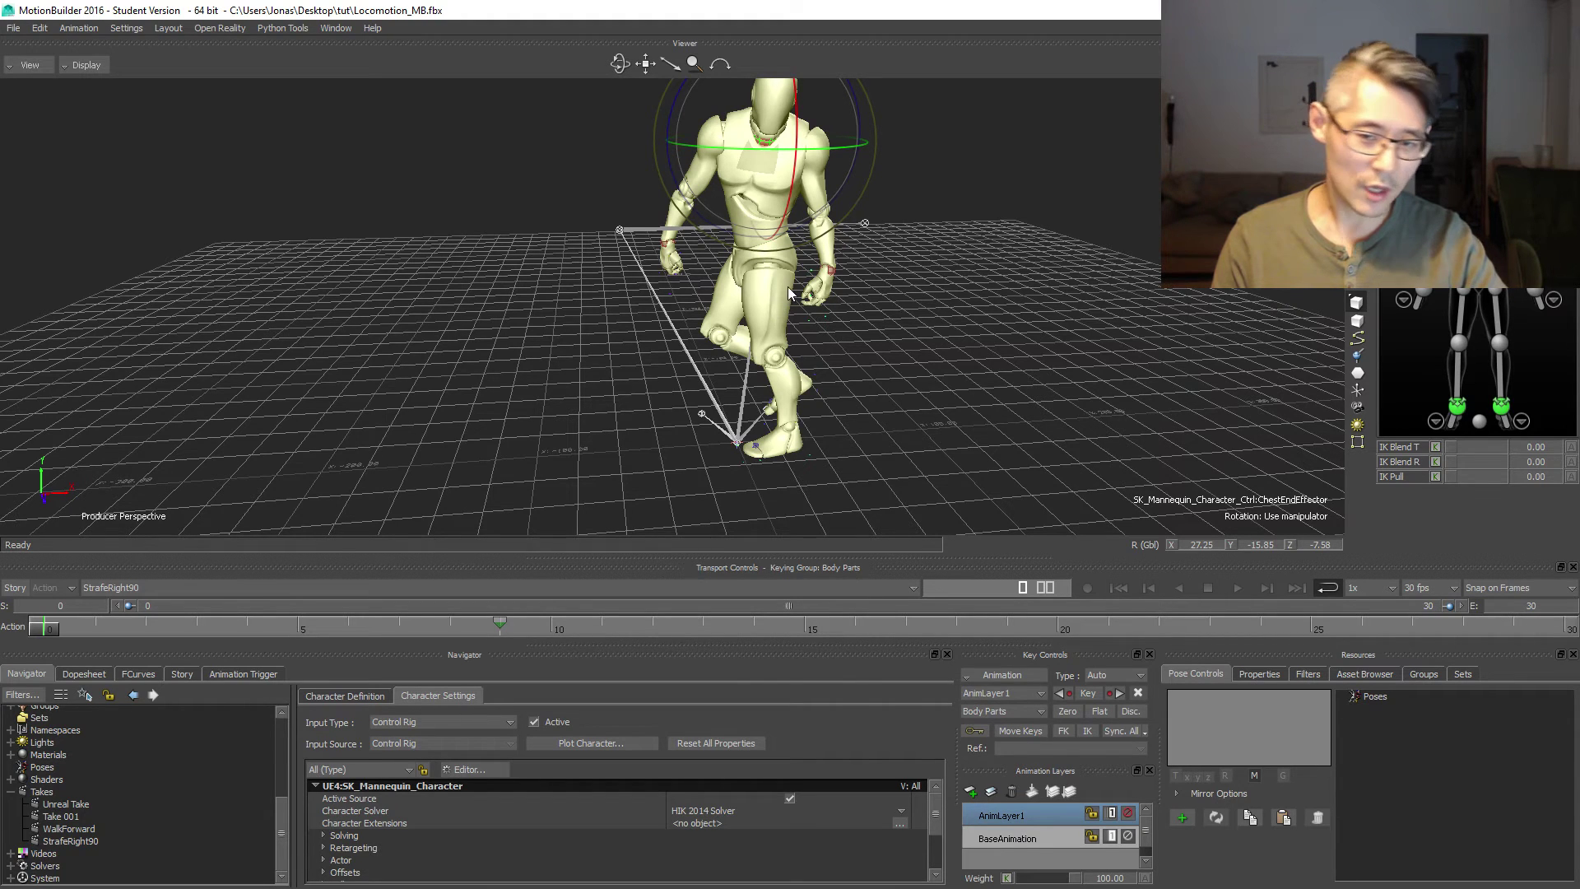
click(1501, 408)
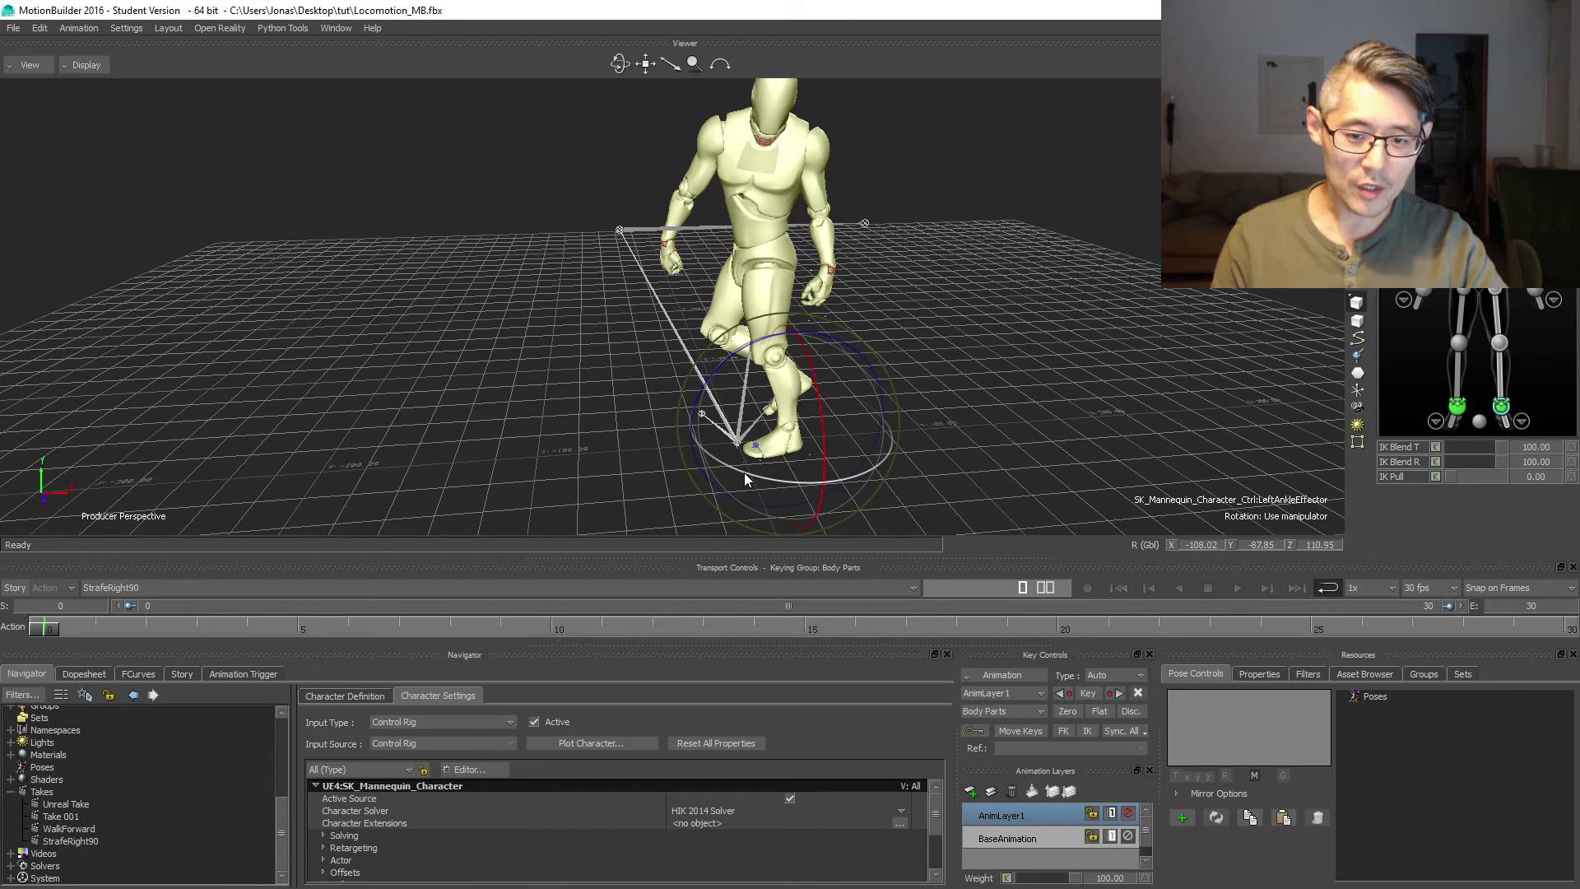
drag(744, 472, 760, 482)
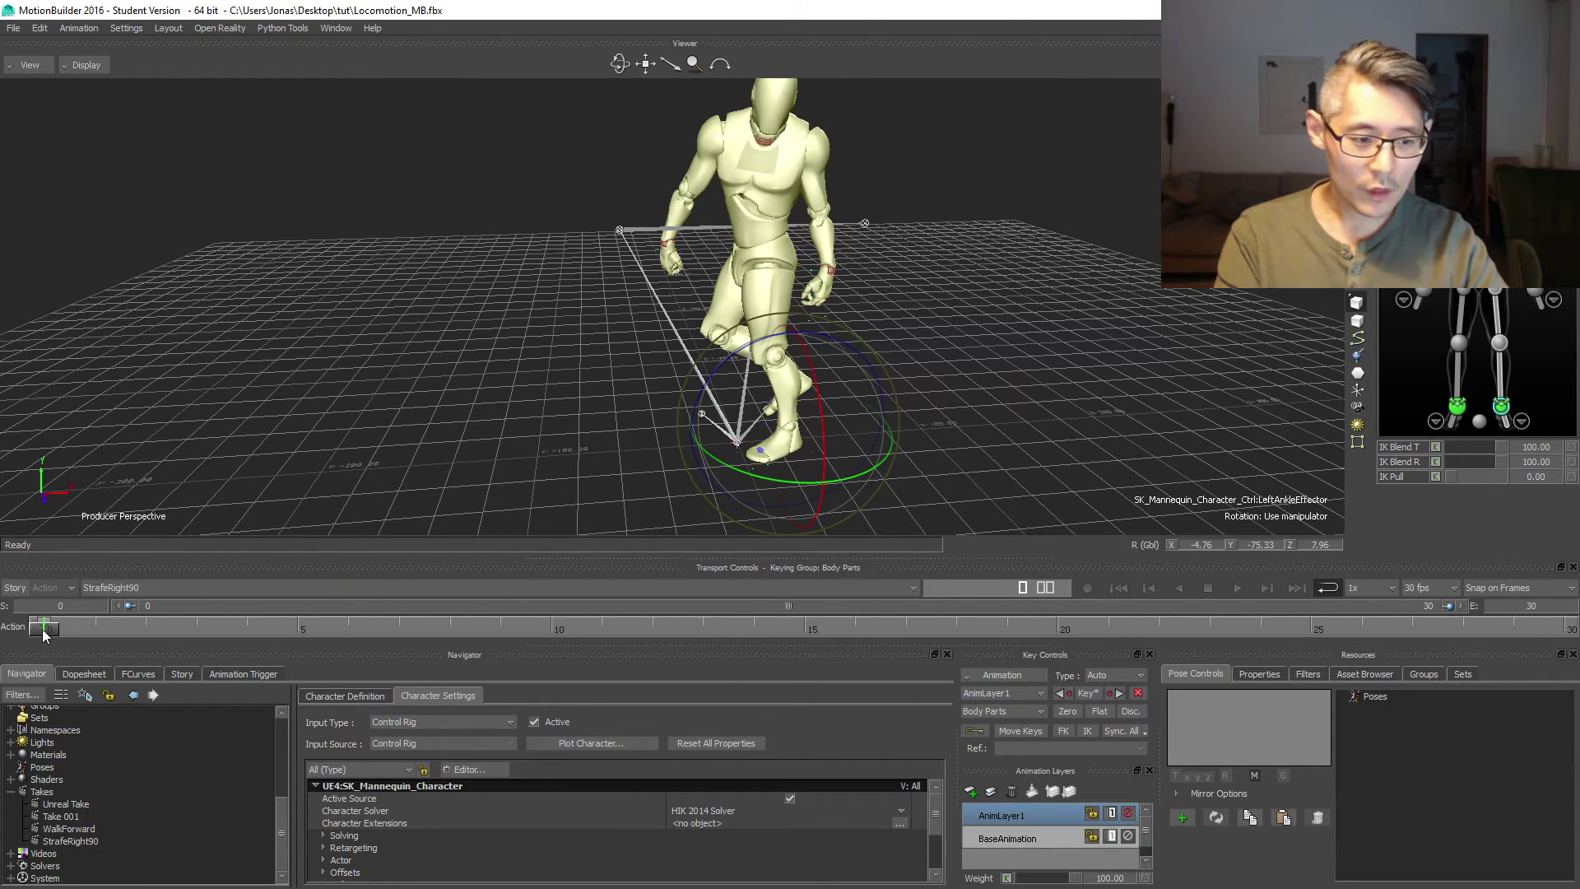
- Near frame 16, rotate the right ankle effector to about -0.59, -74.72, 1.35 so the foot points forward
drag(47, 631, 853, 566)
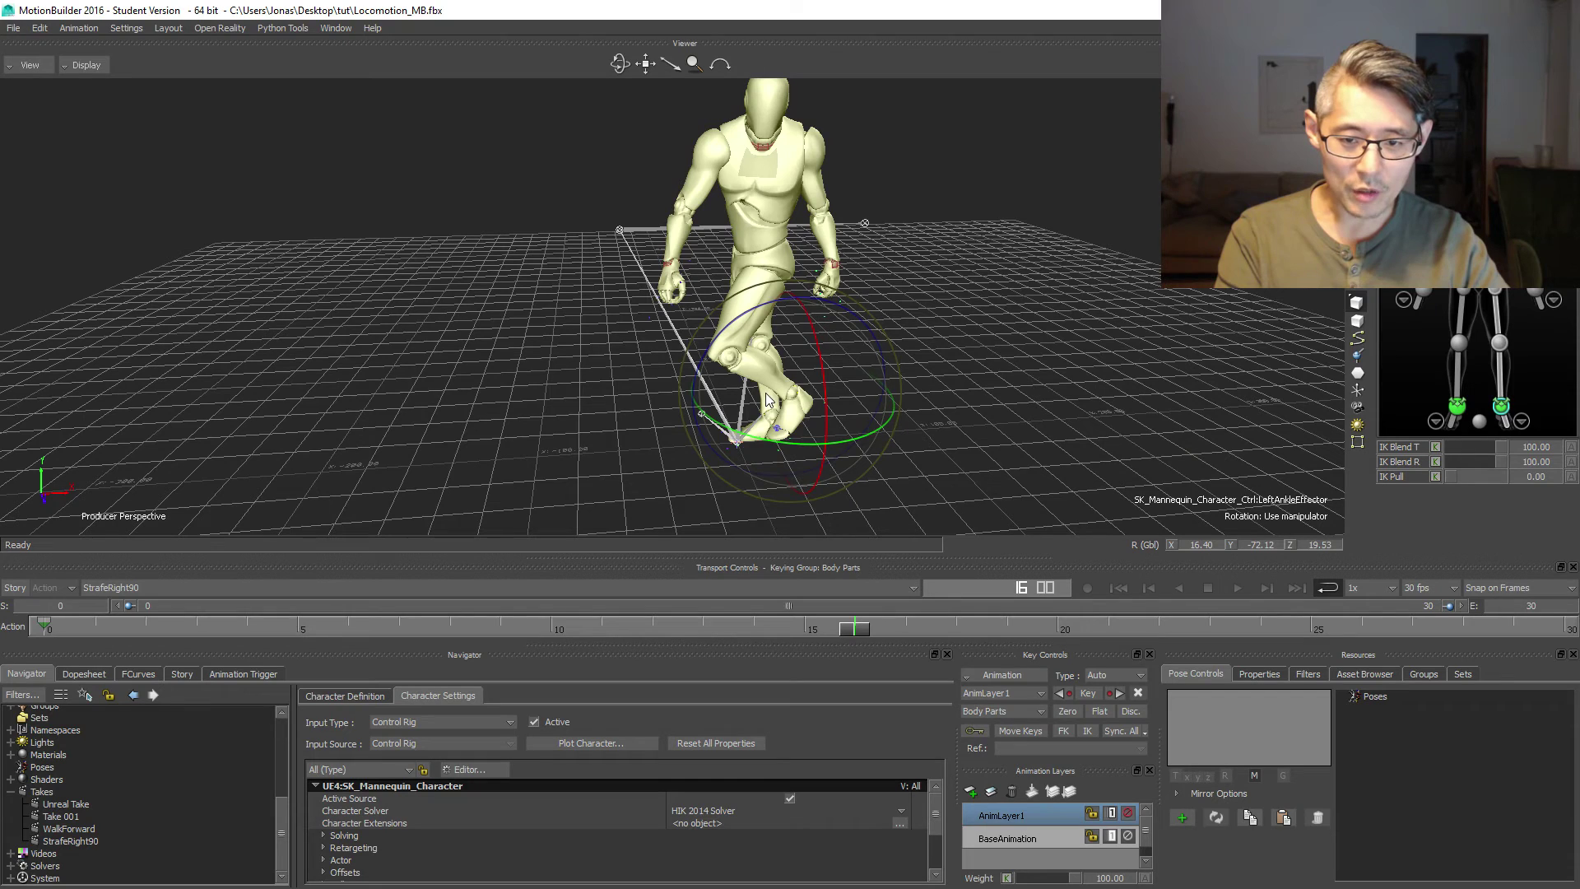
click(1462, 408)
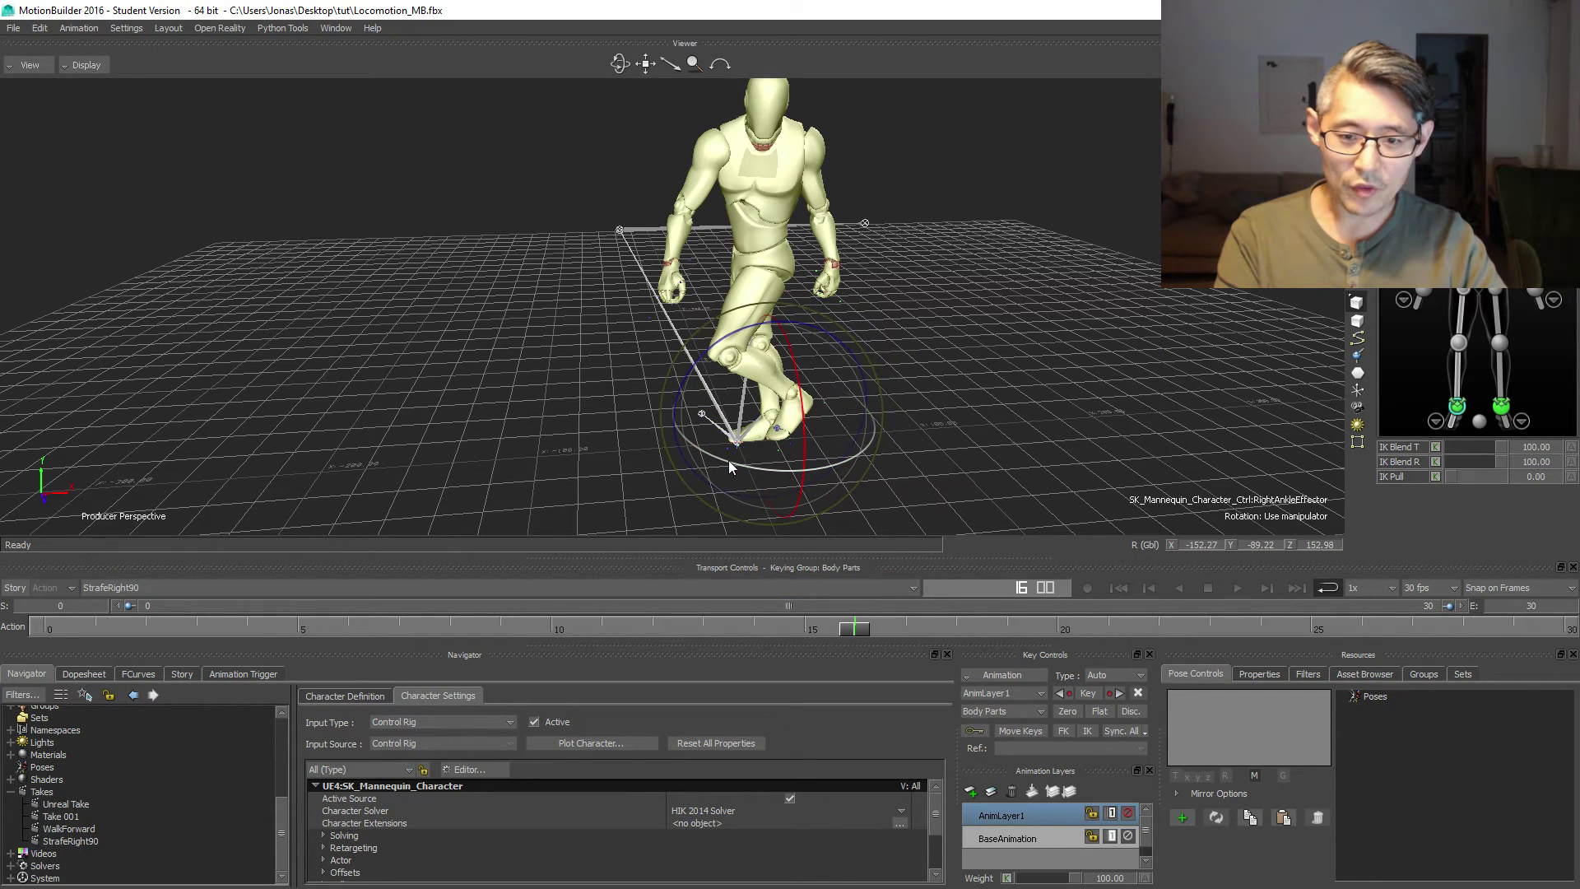
drag(729, 461, 744, 457)
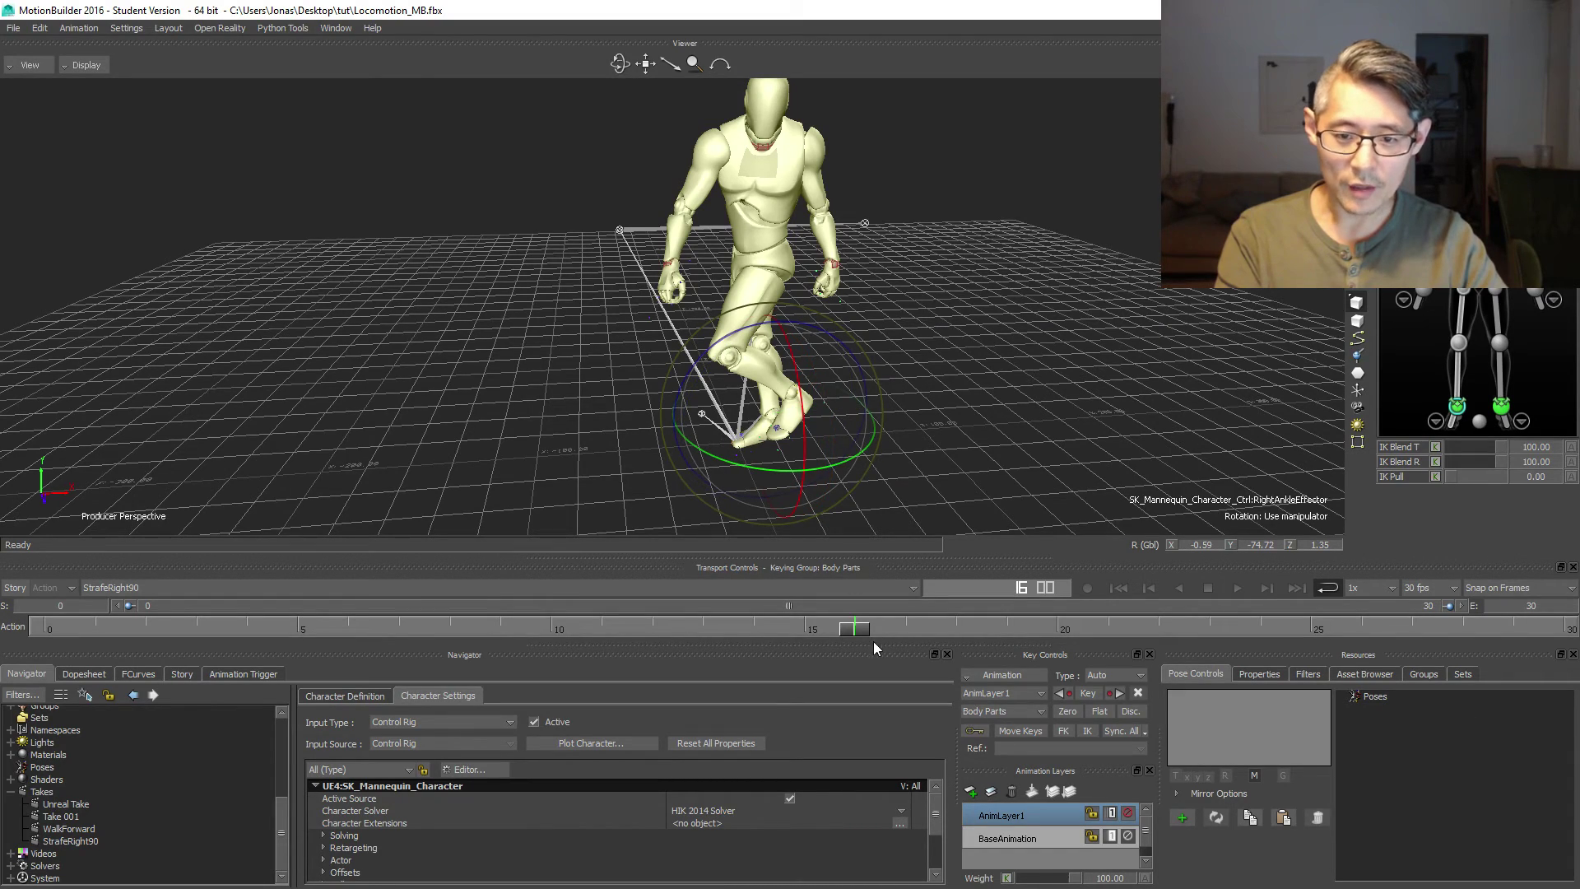
ctrl+shift+drag(575, 417, 560, 368)
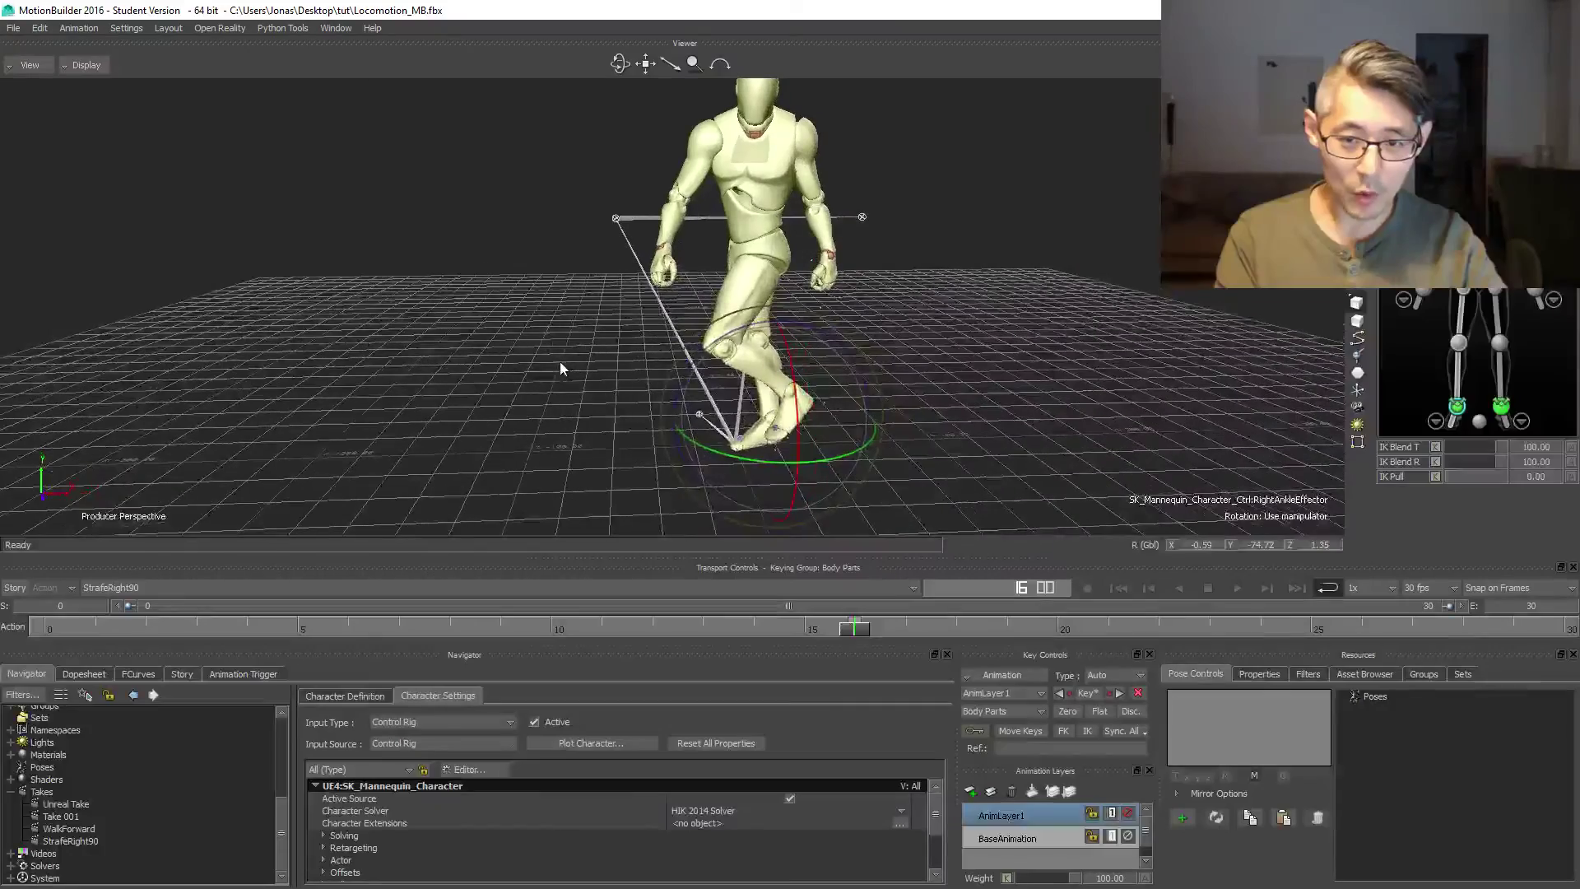
- Play and stop the take, then check the ankle, hips and chest rotations at frame 9
click(1235, 588)
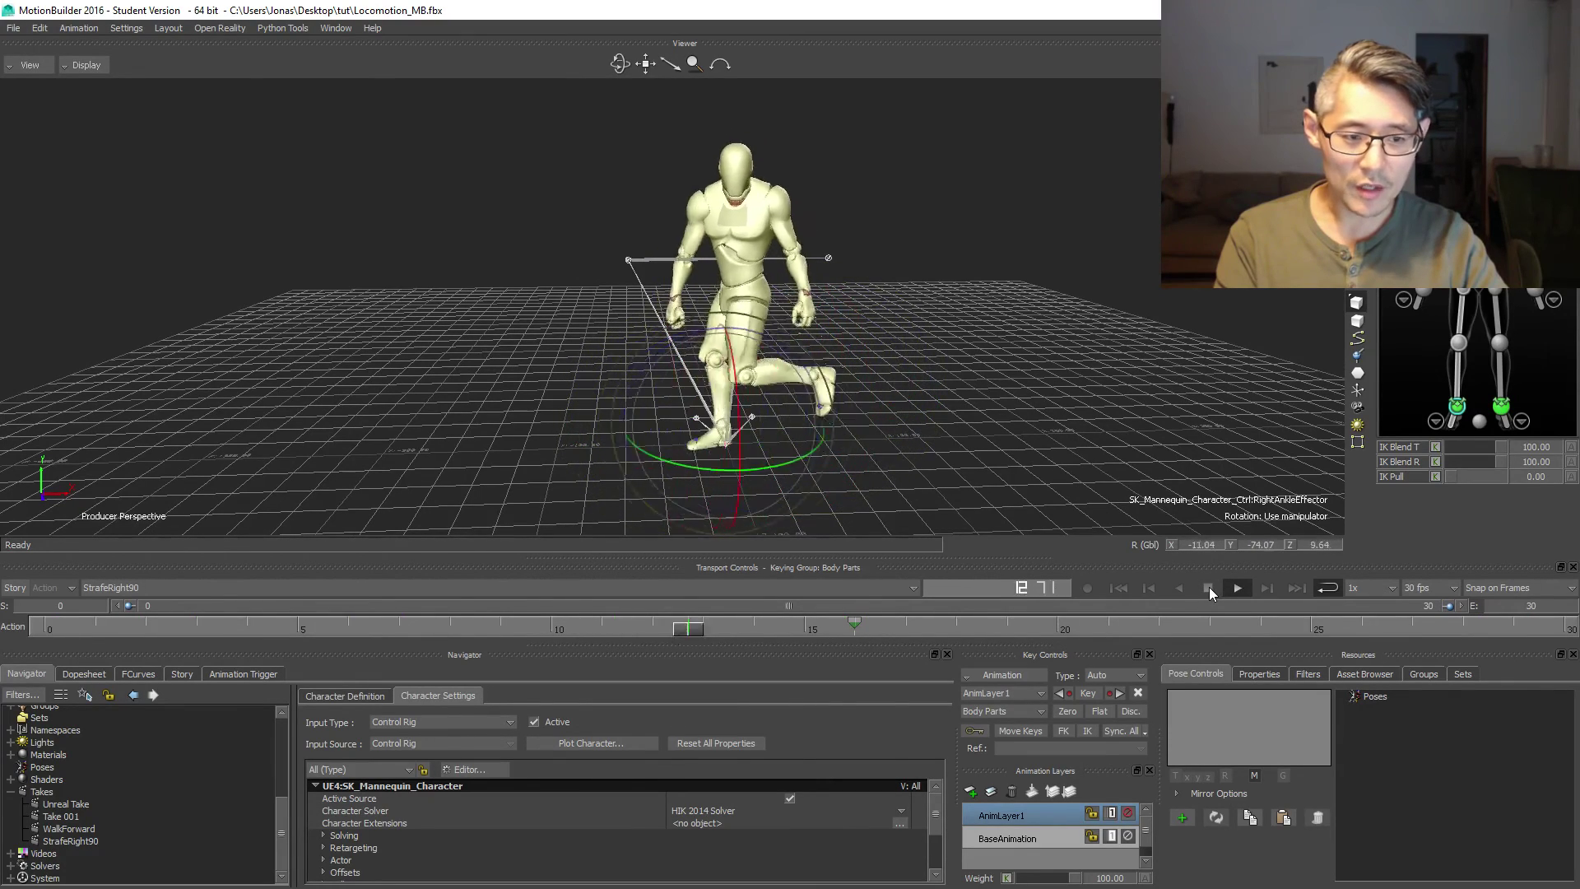
click(1209, 588)
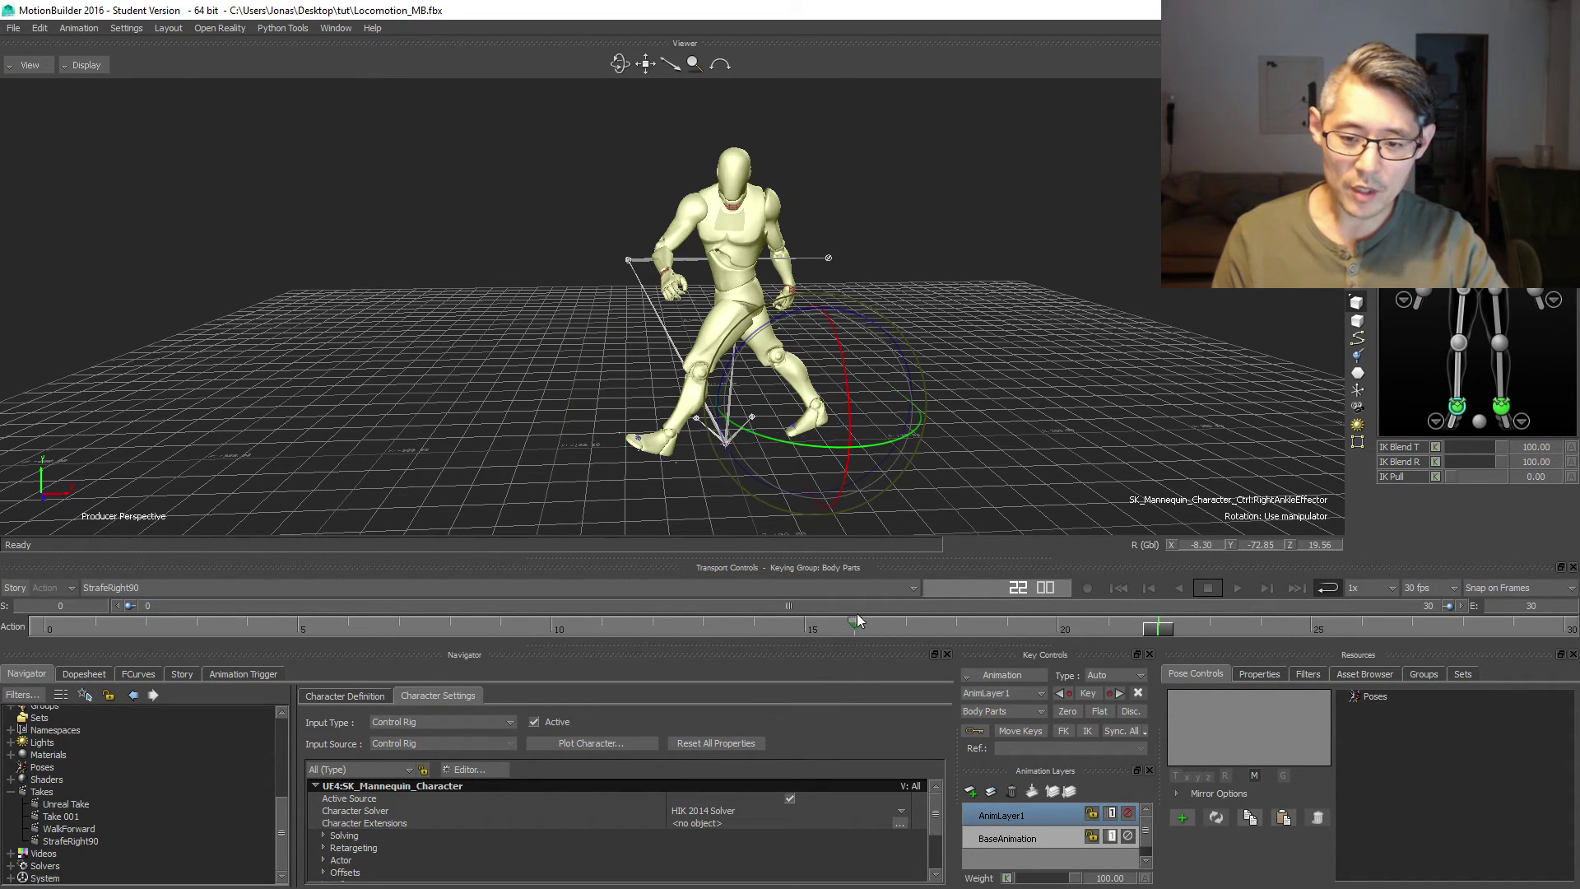
click(1502, 409)
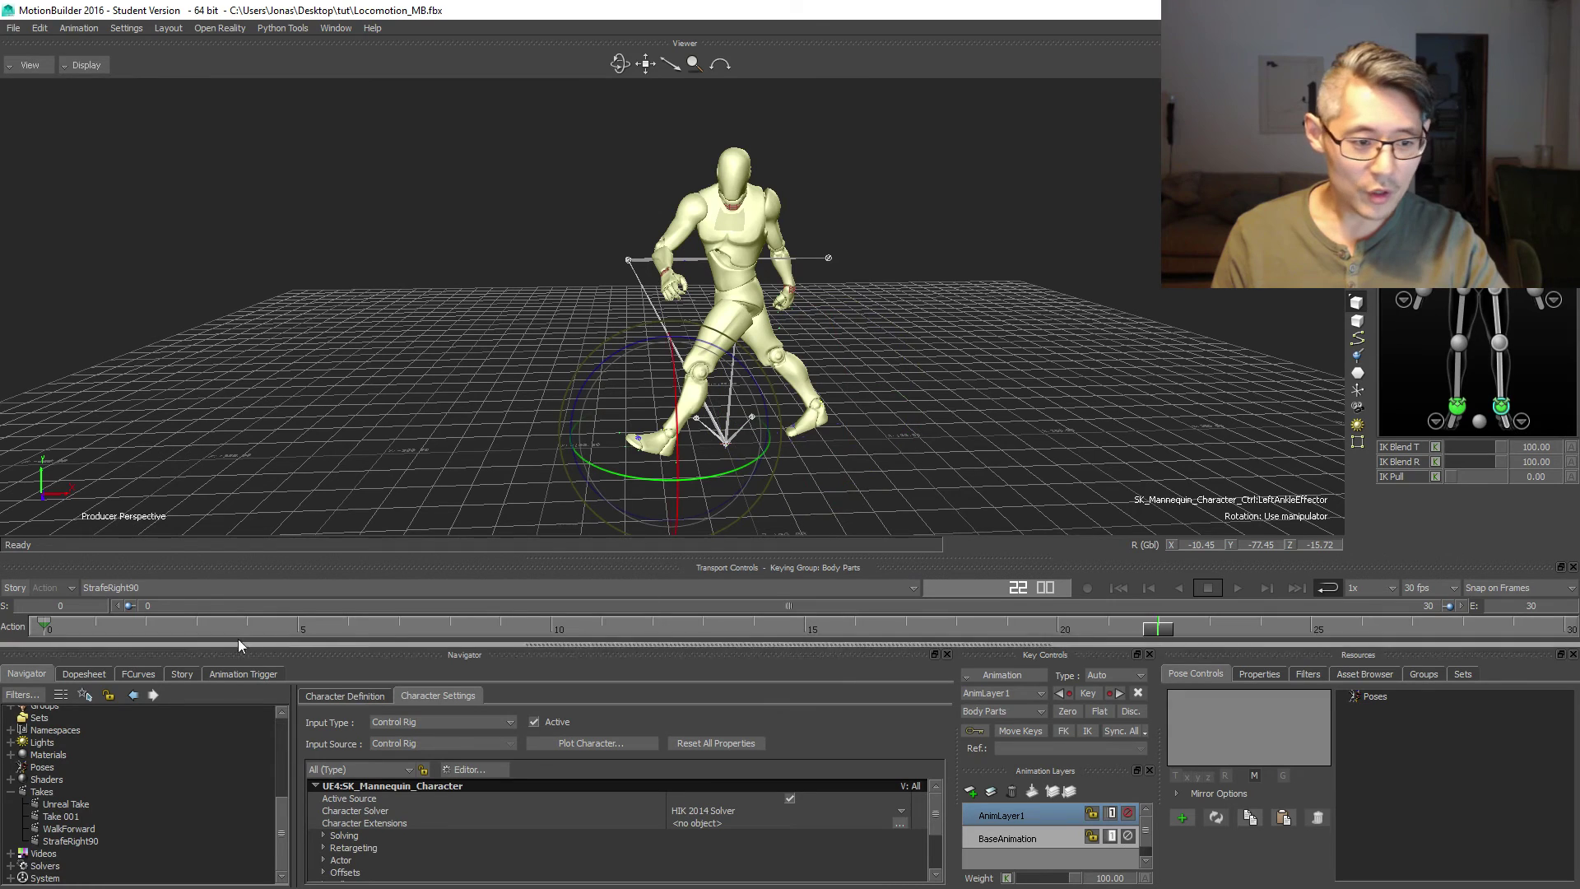
click(1457, 408)
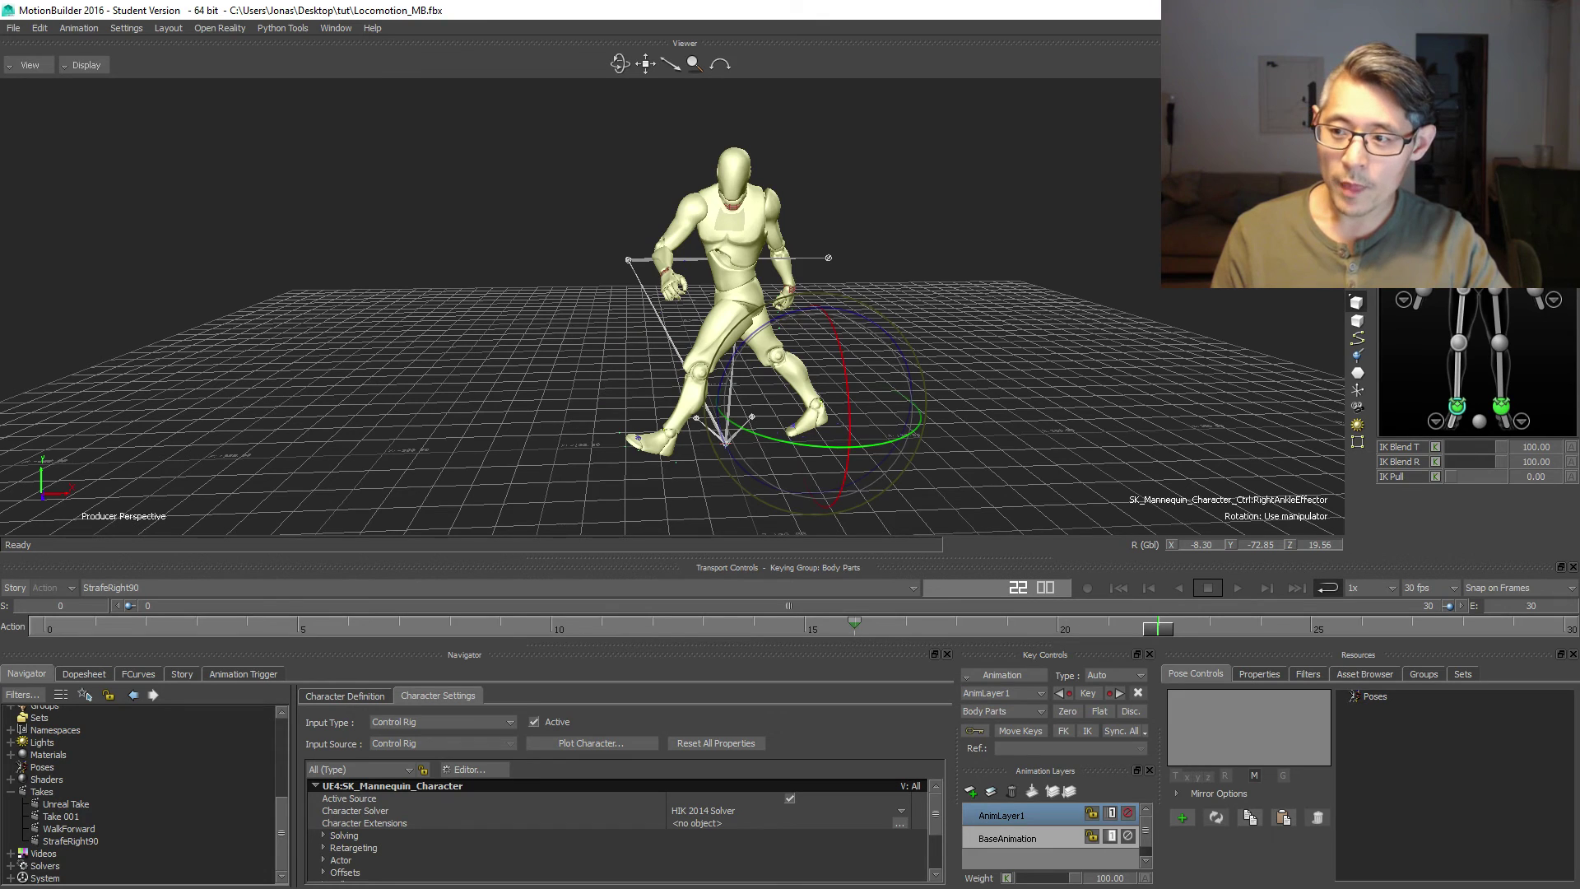
click(1479, 265)
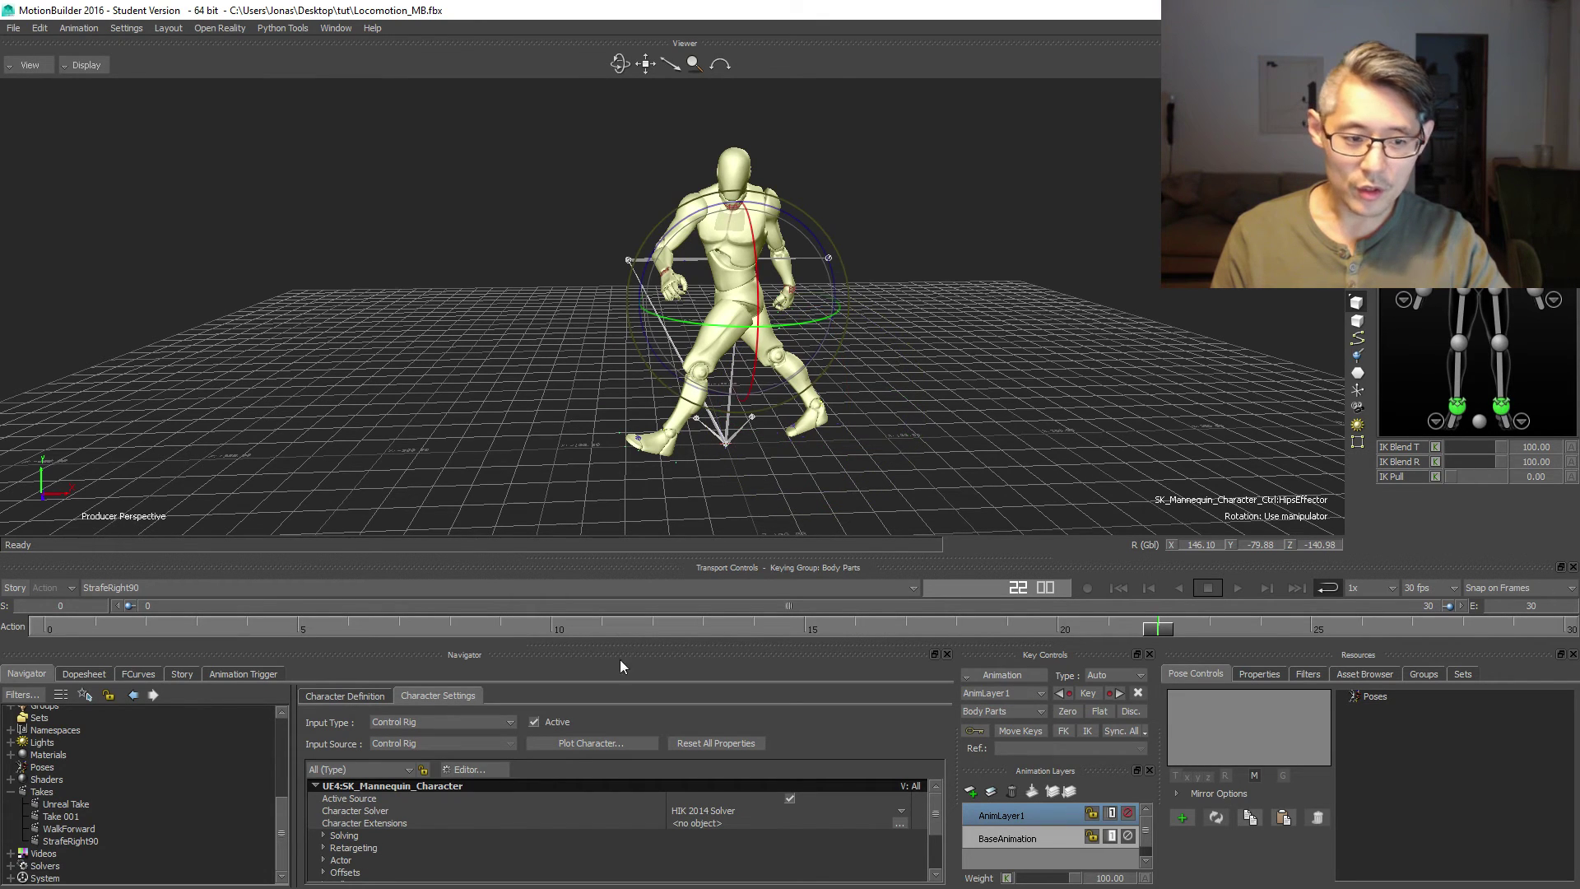
click(1480, 177)
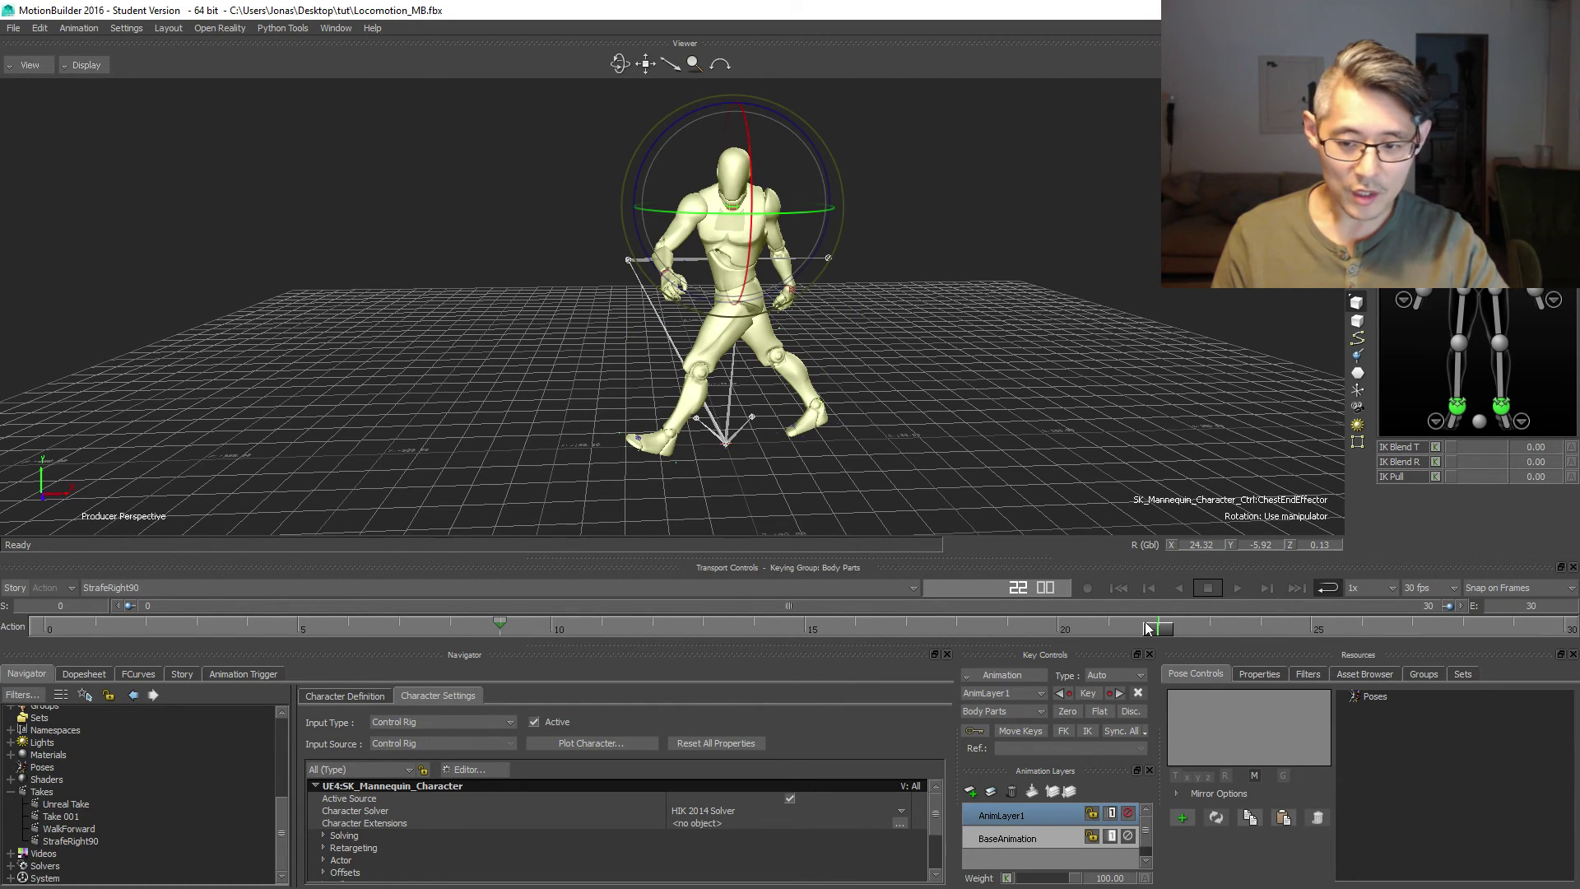
click(502, 629)
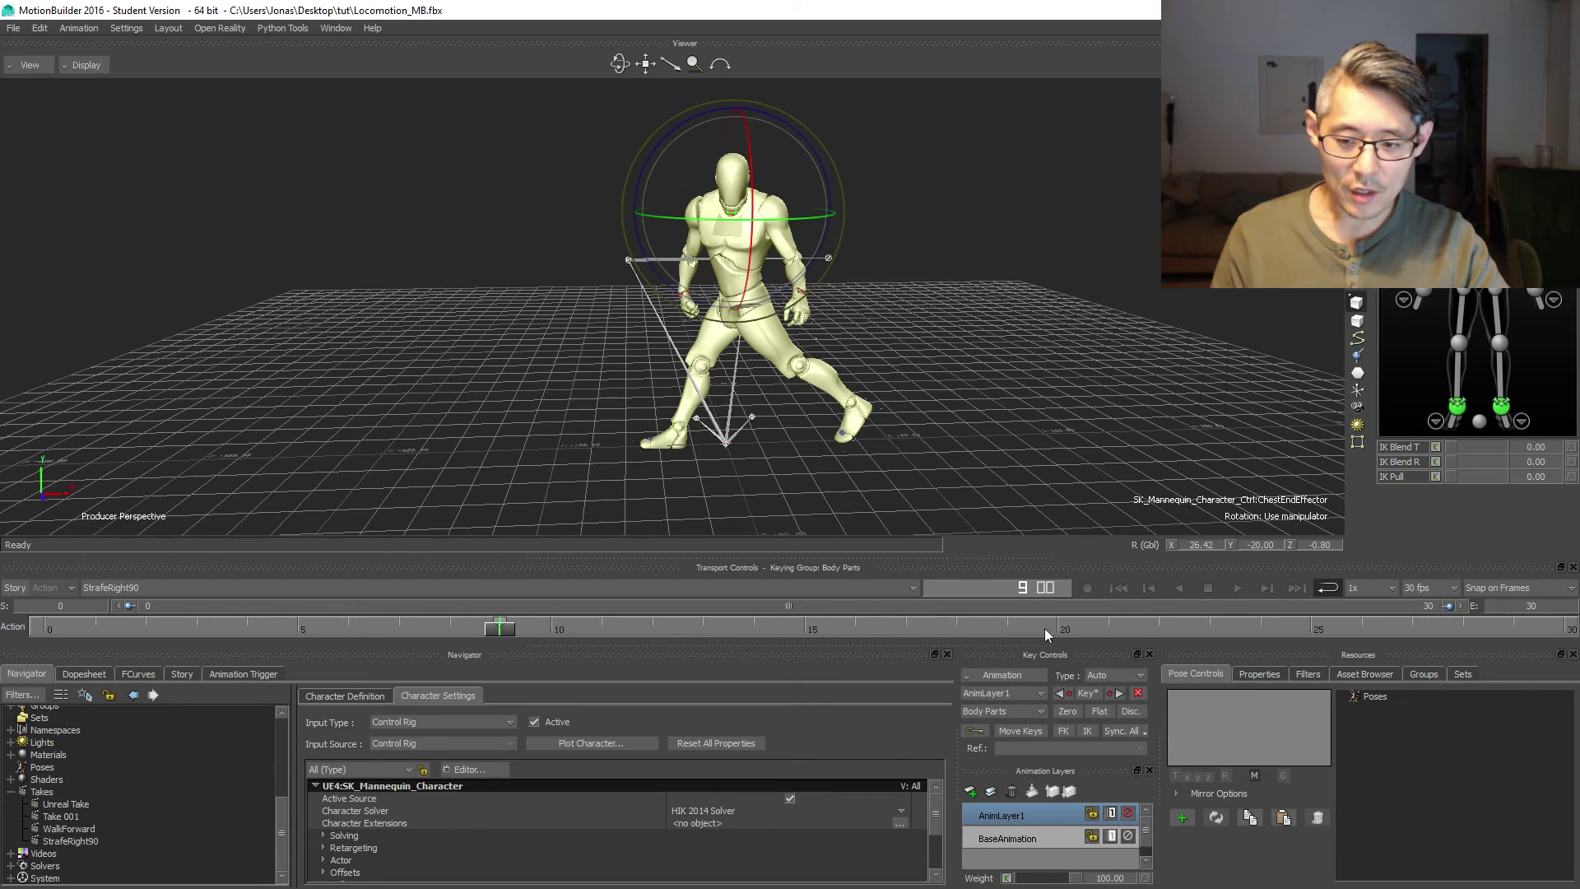
- Merge AnimLayer1 into BaseAnimation
ctrl+click(1049, 837)
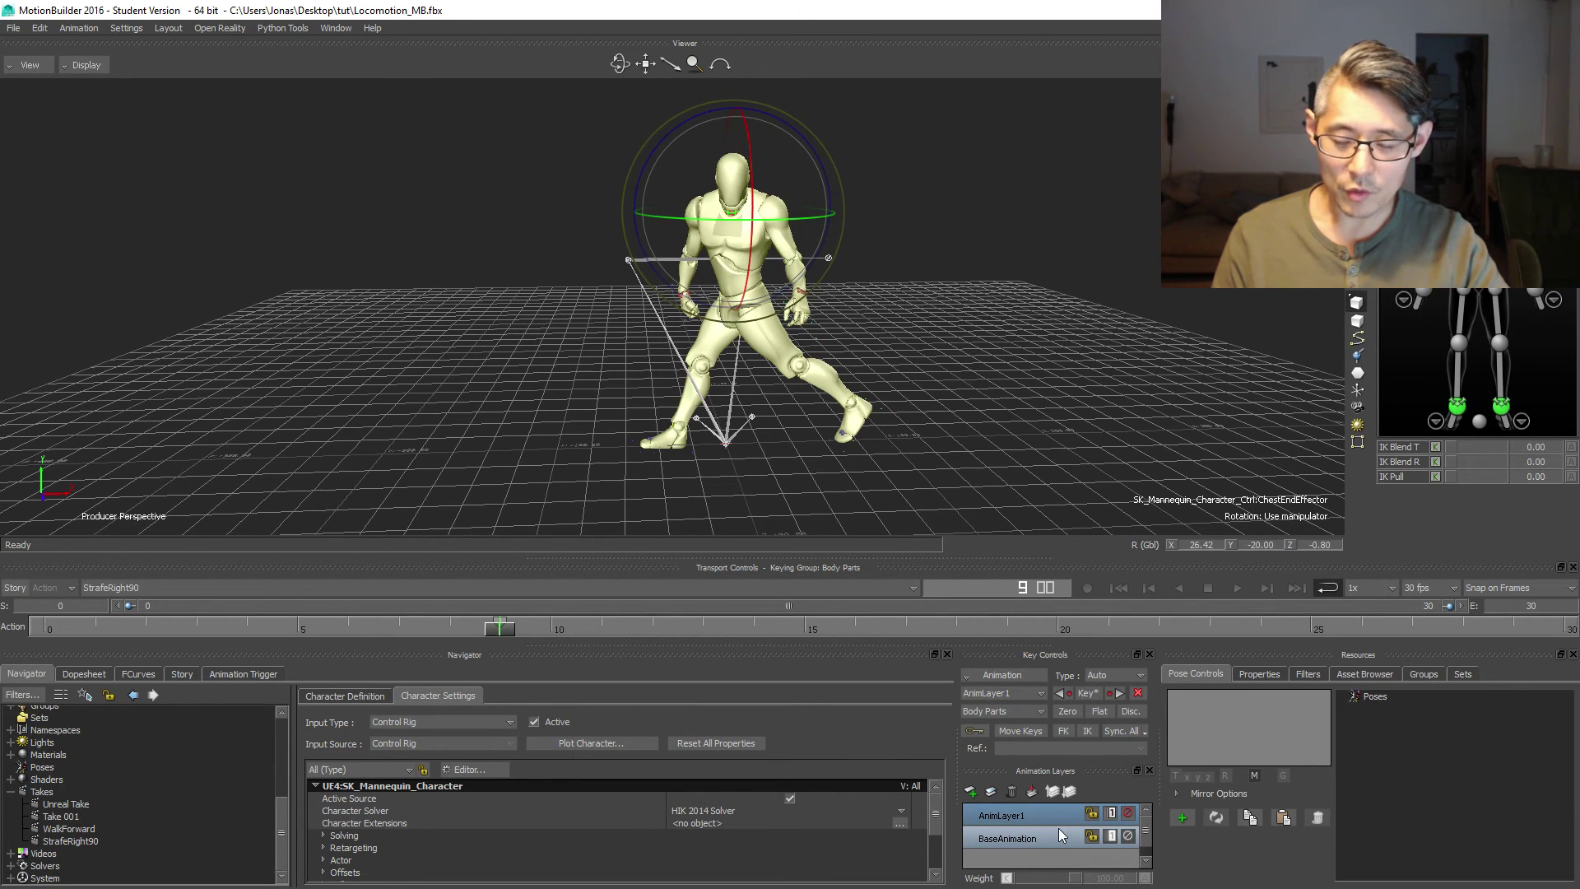
ctrl+click(1044, 836)
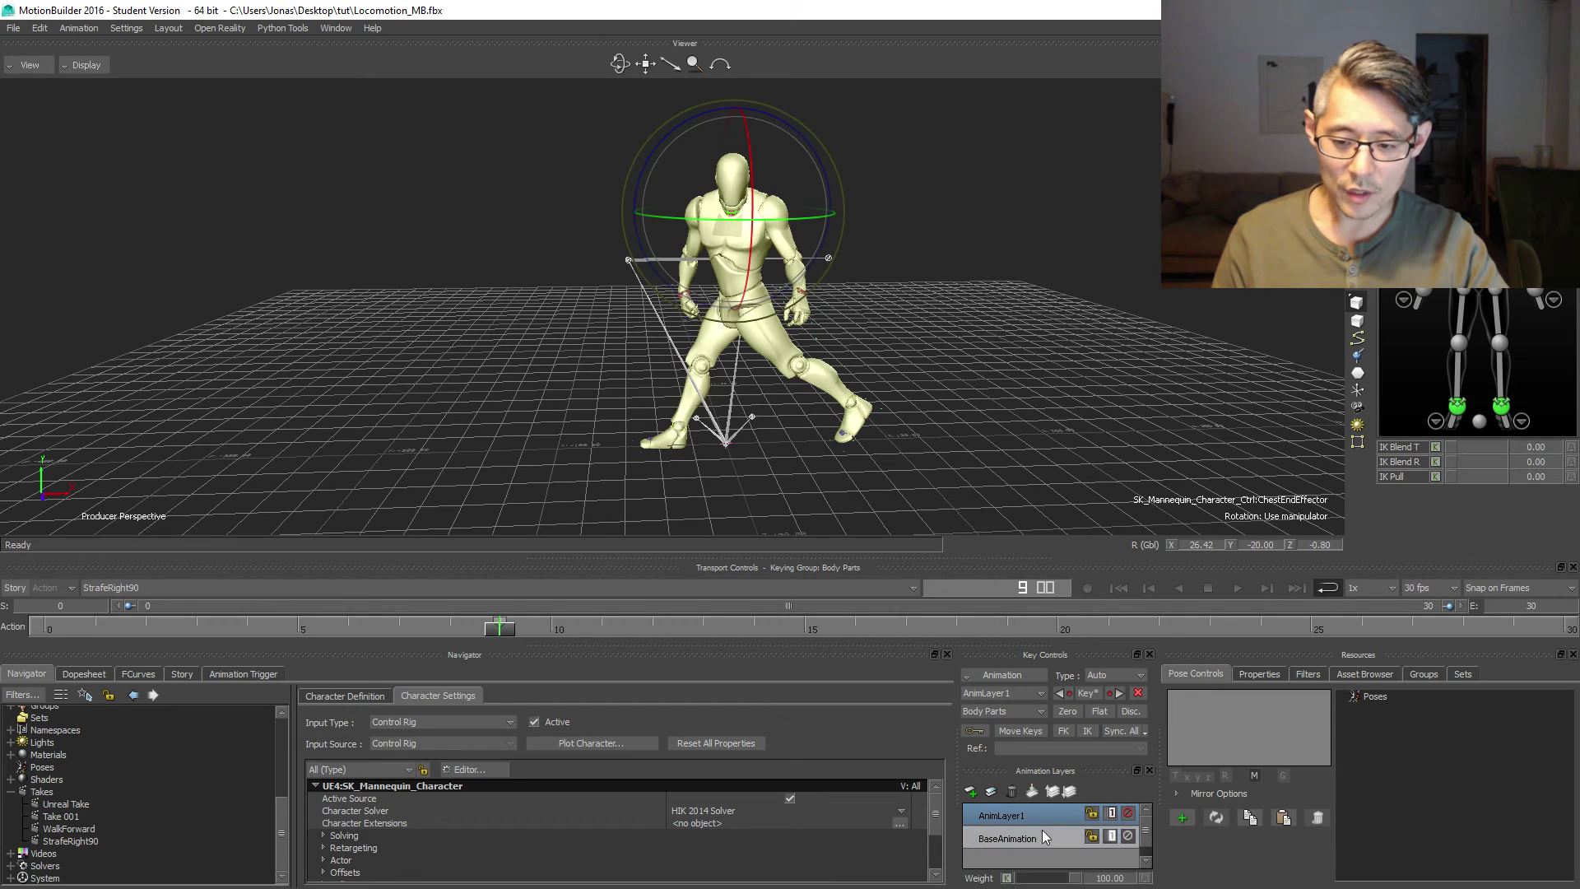
ctrl+click(1043, 838)
click(1032, 792)
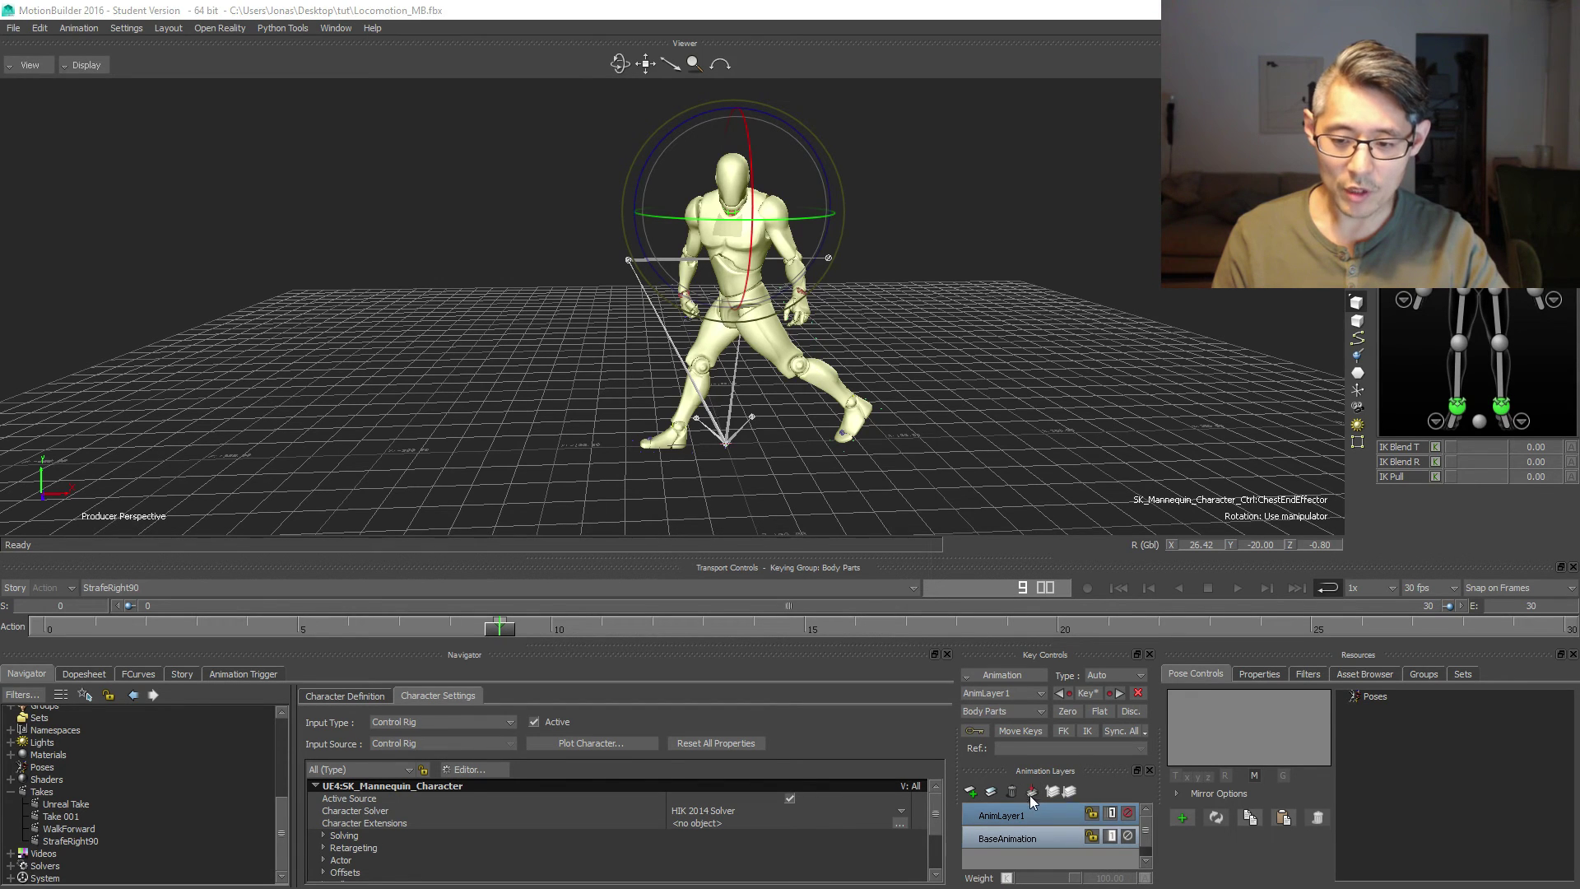
click(749, 586)
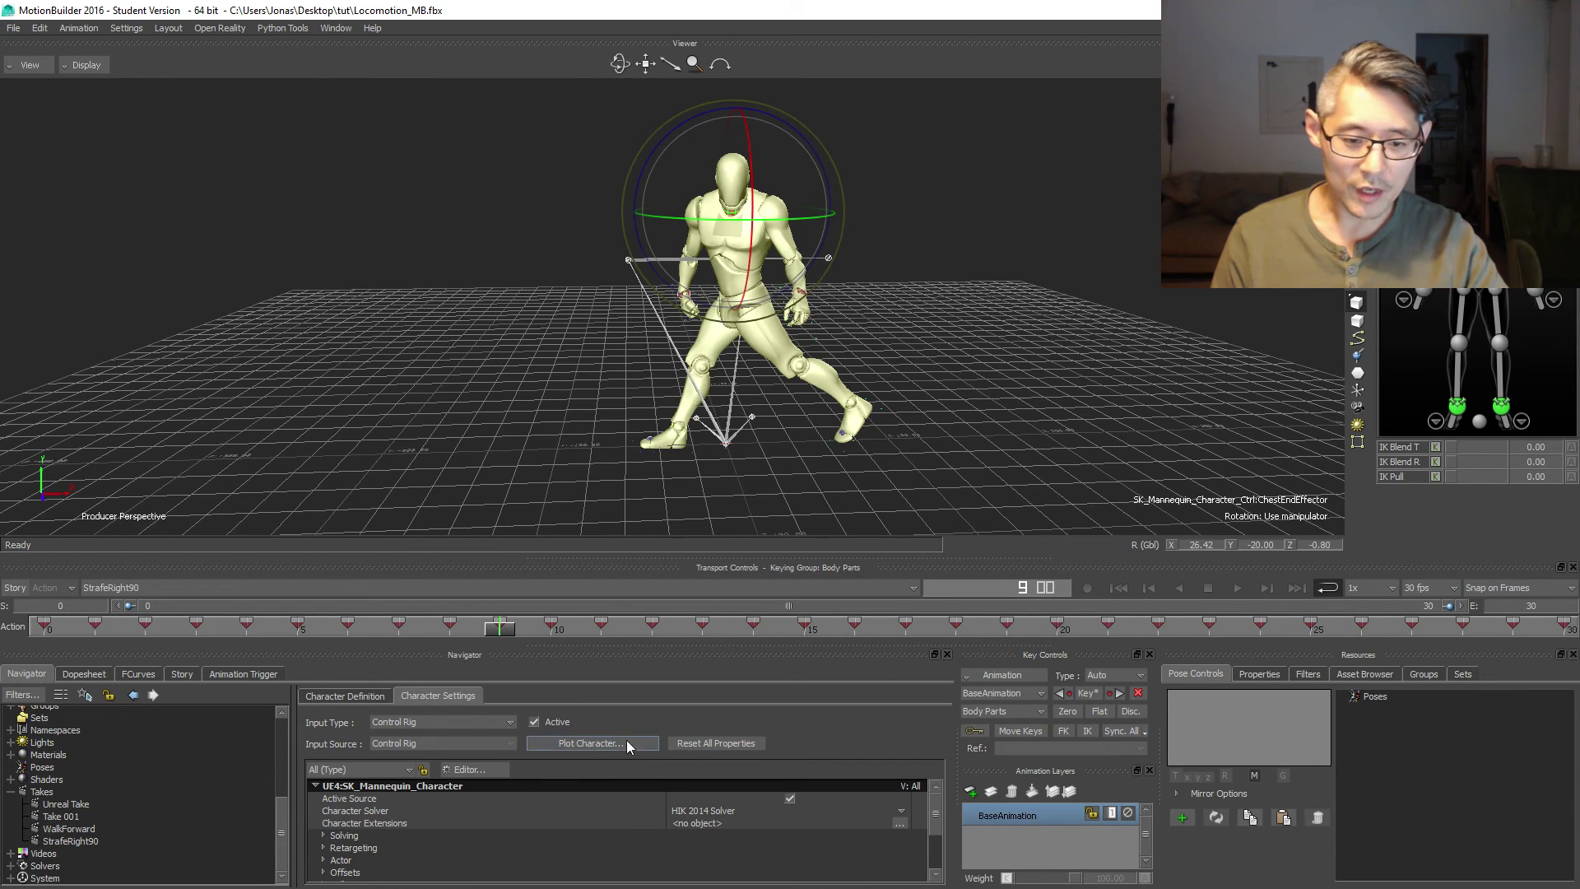
- Plot the character's control rig animation onto the skeleton and play it back
click(593, 742)
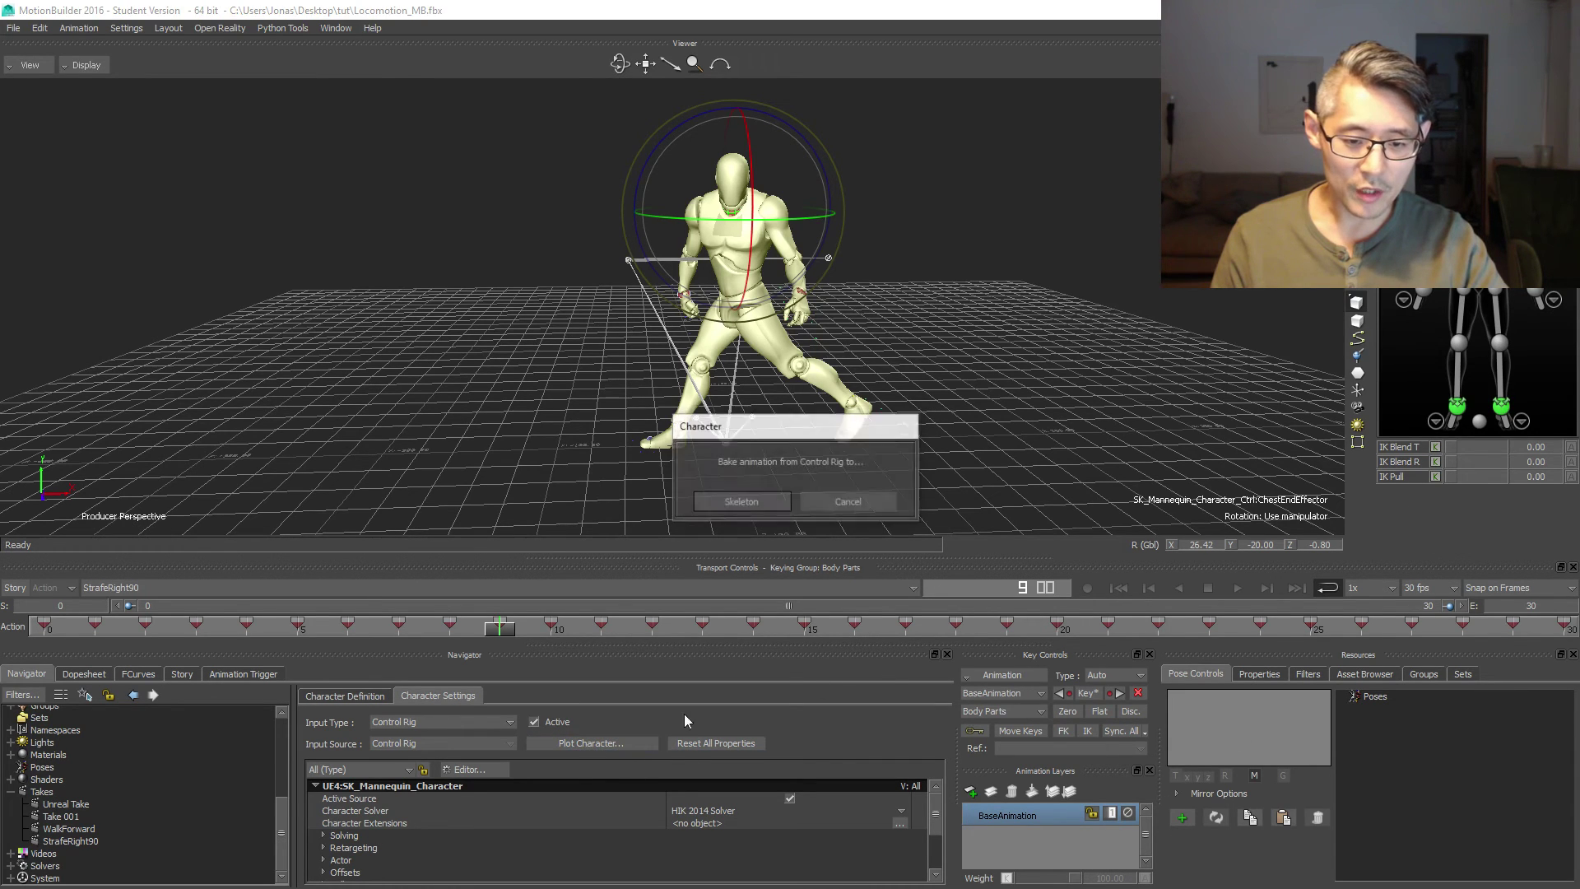
click(736, 502)
click(809, 644)
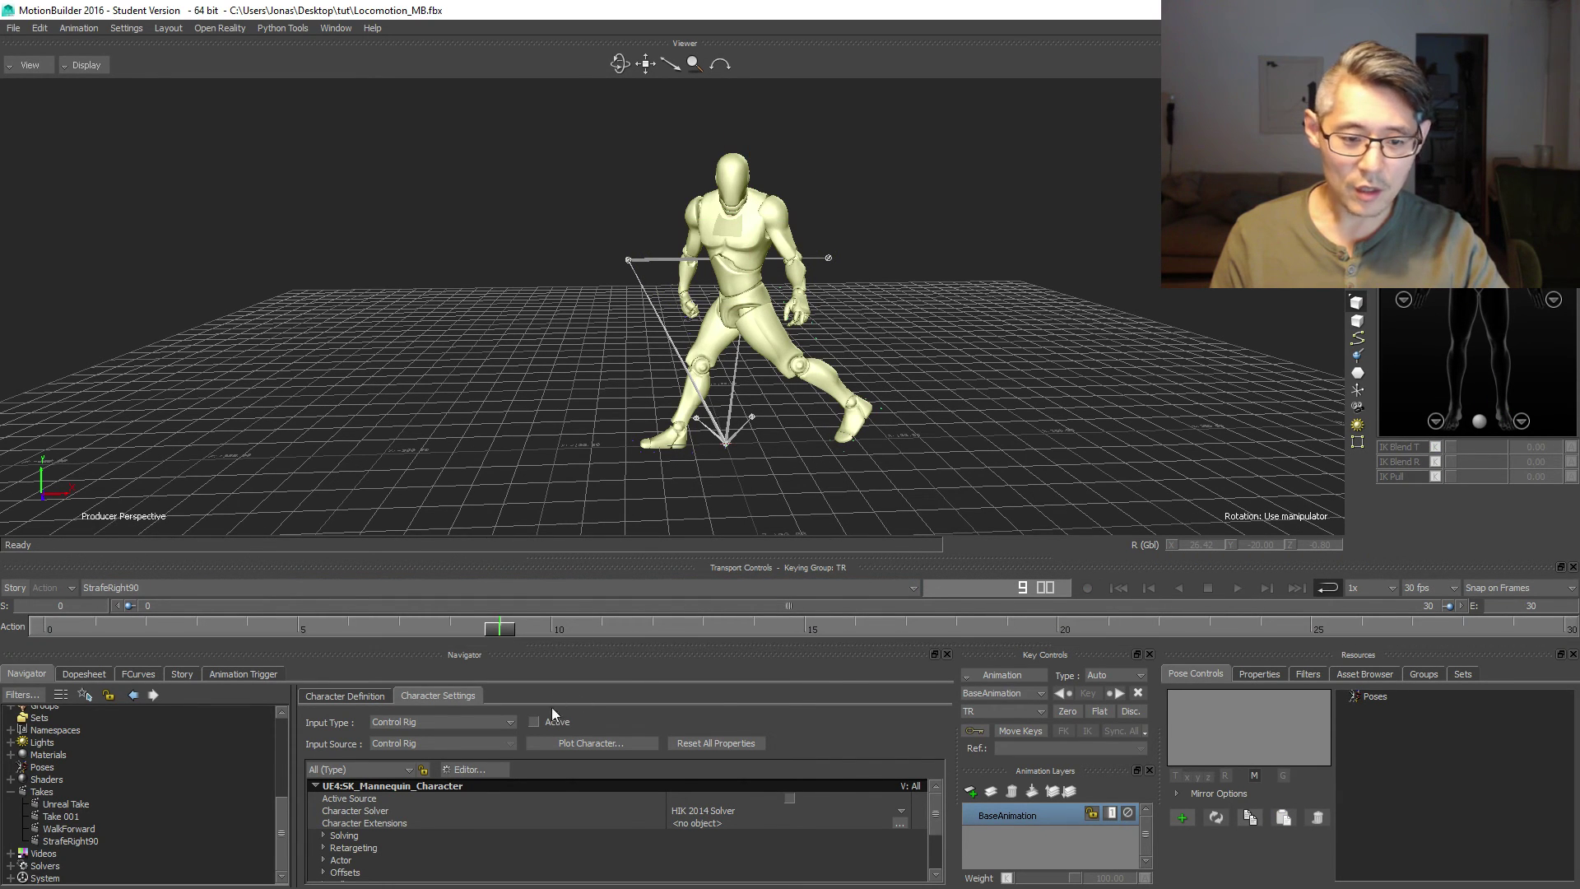
click(1237, 586)
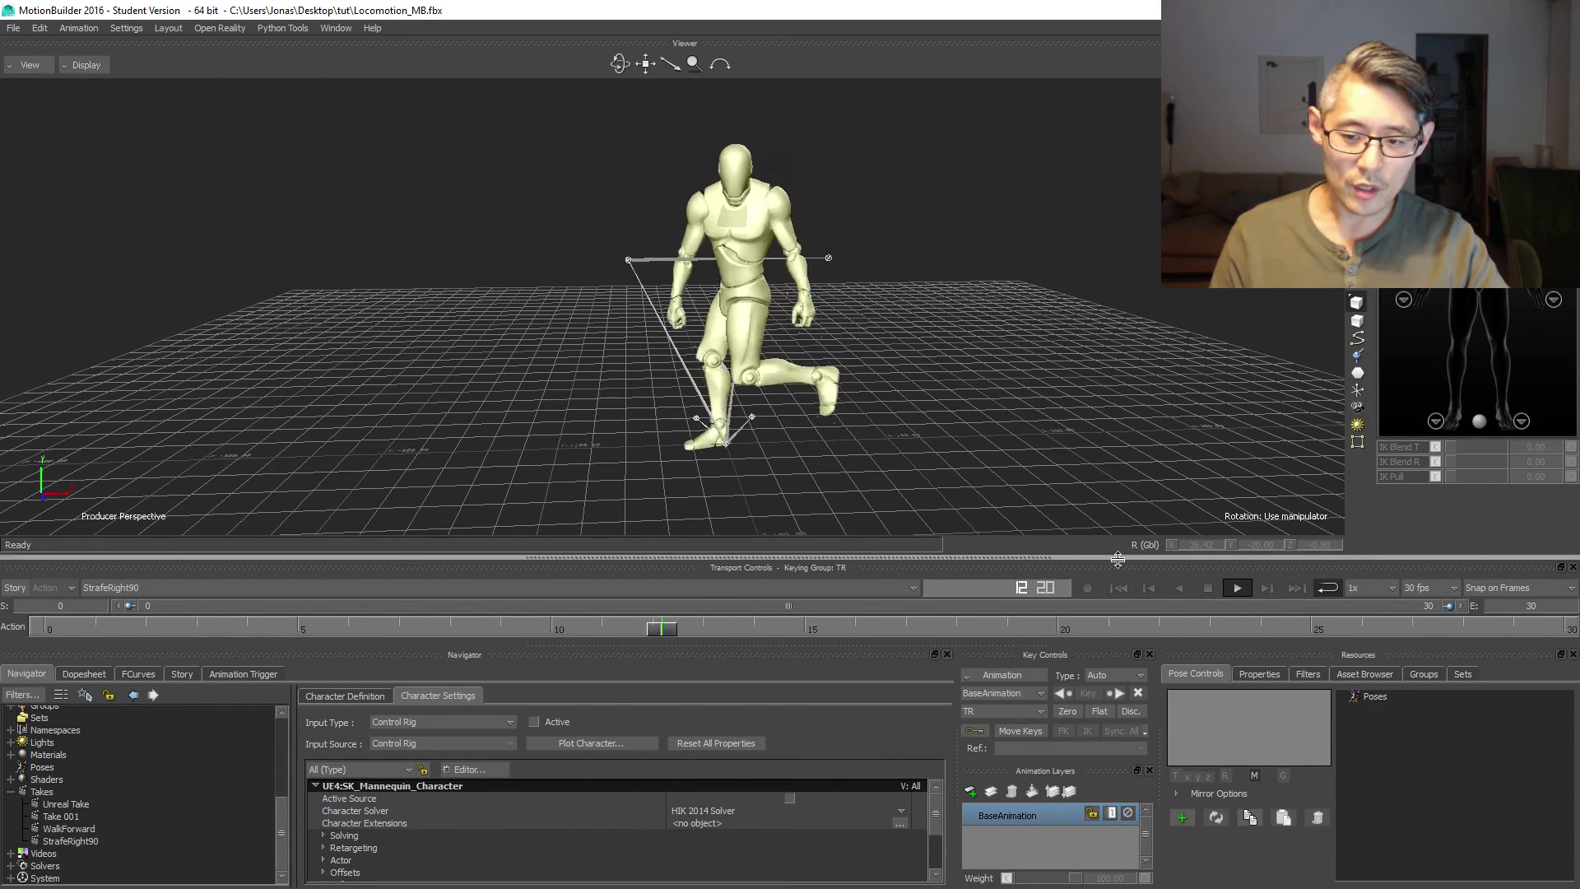
click(1207, 588)
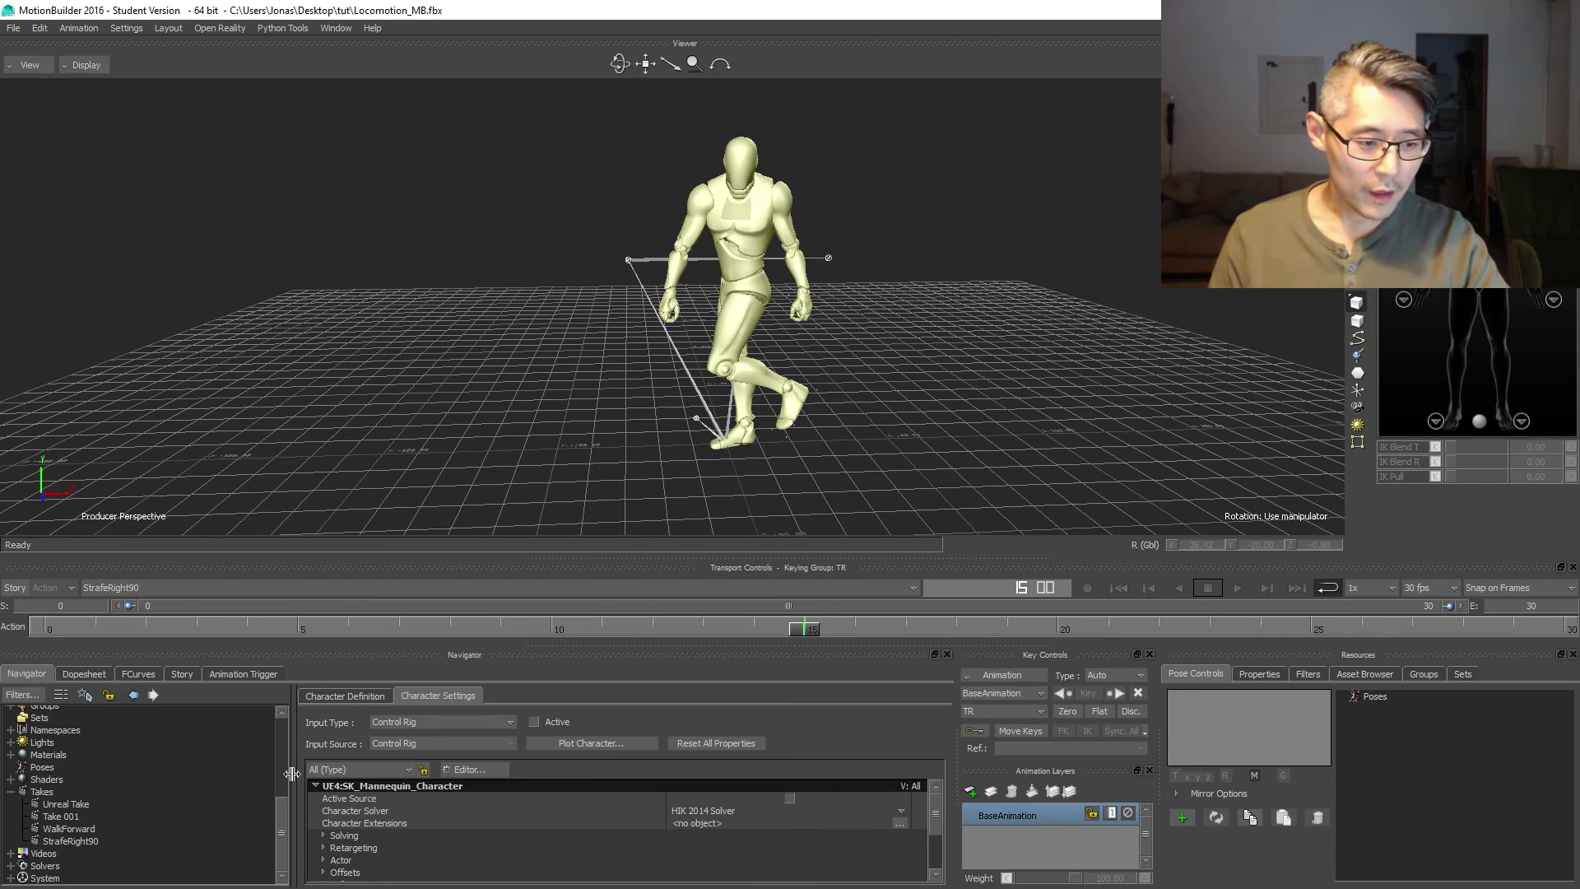
- Select the UE4:root joint and its whole skeleton hierarchy
scroll(282, 728, up, 6)
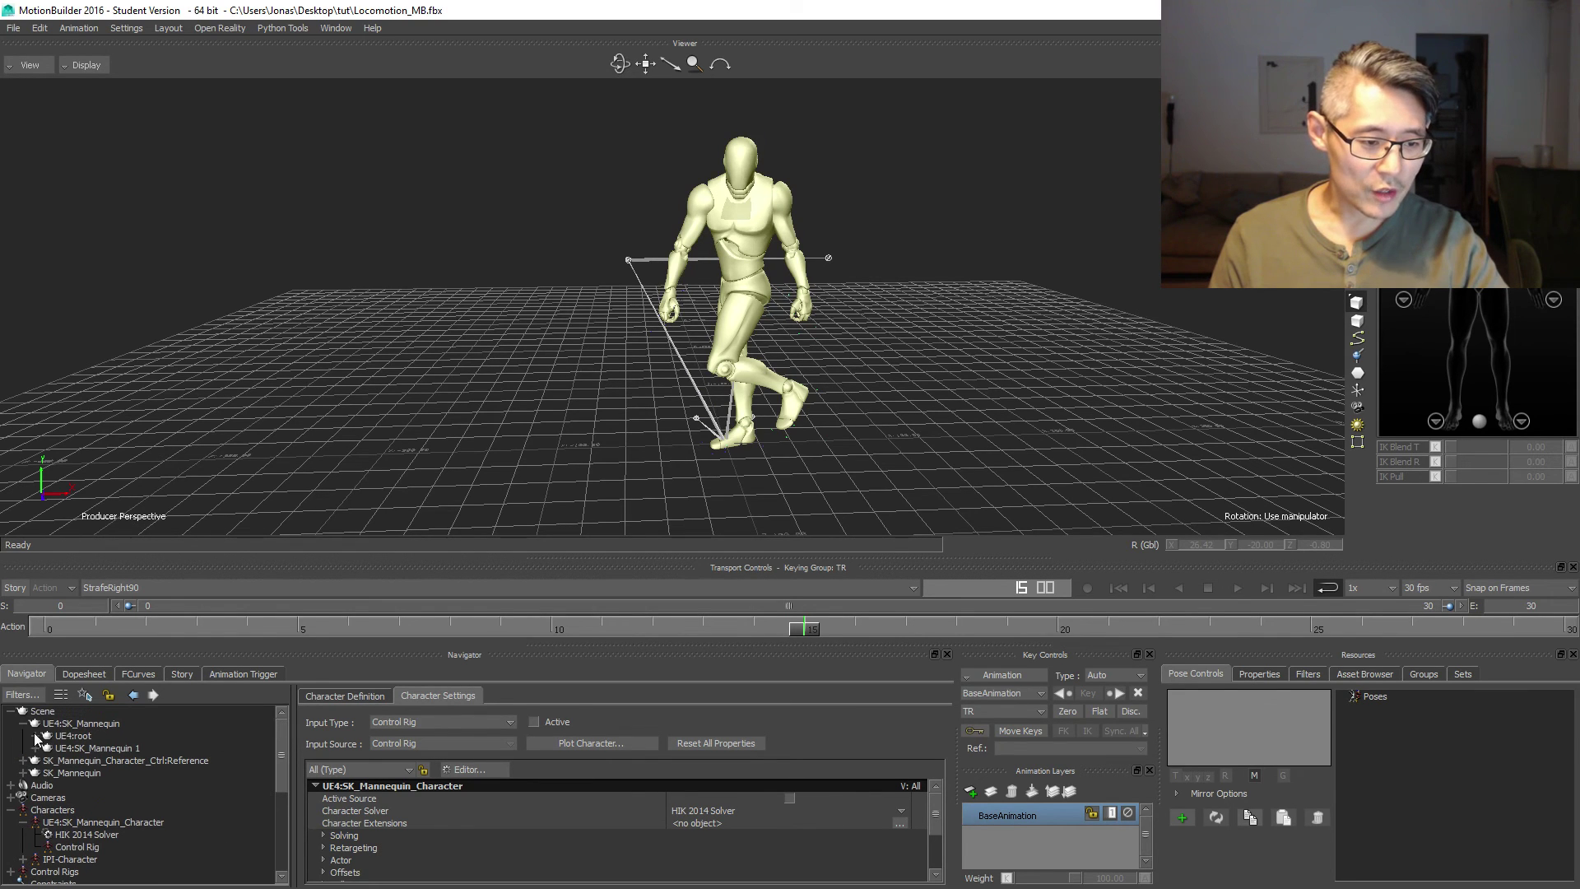
click(74, 736)
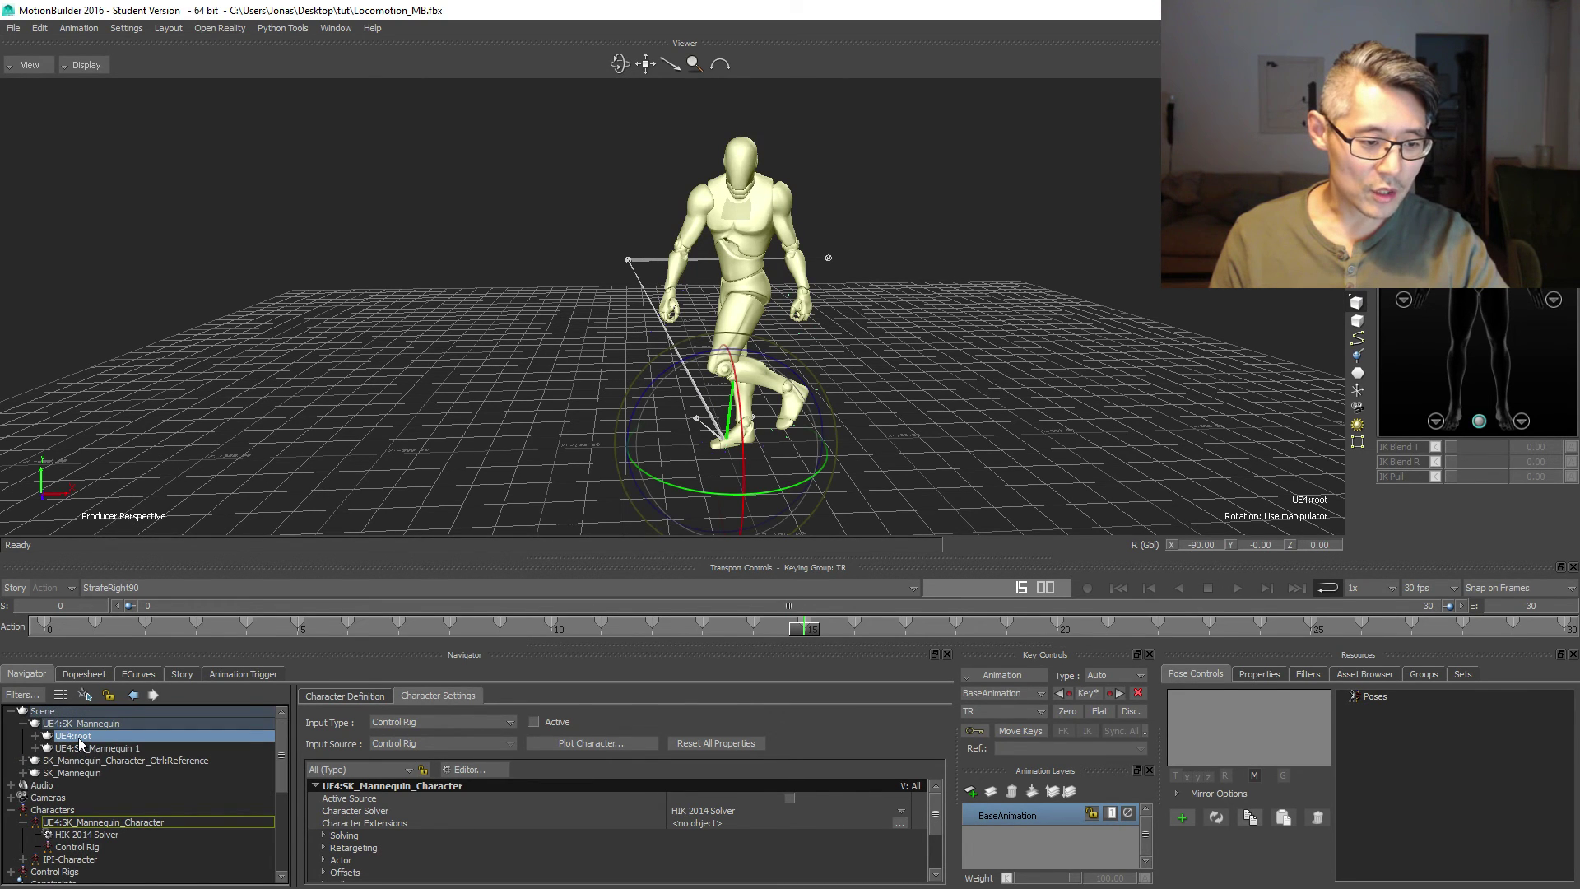
right_click(80, 743)
click(119, 718)
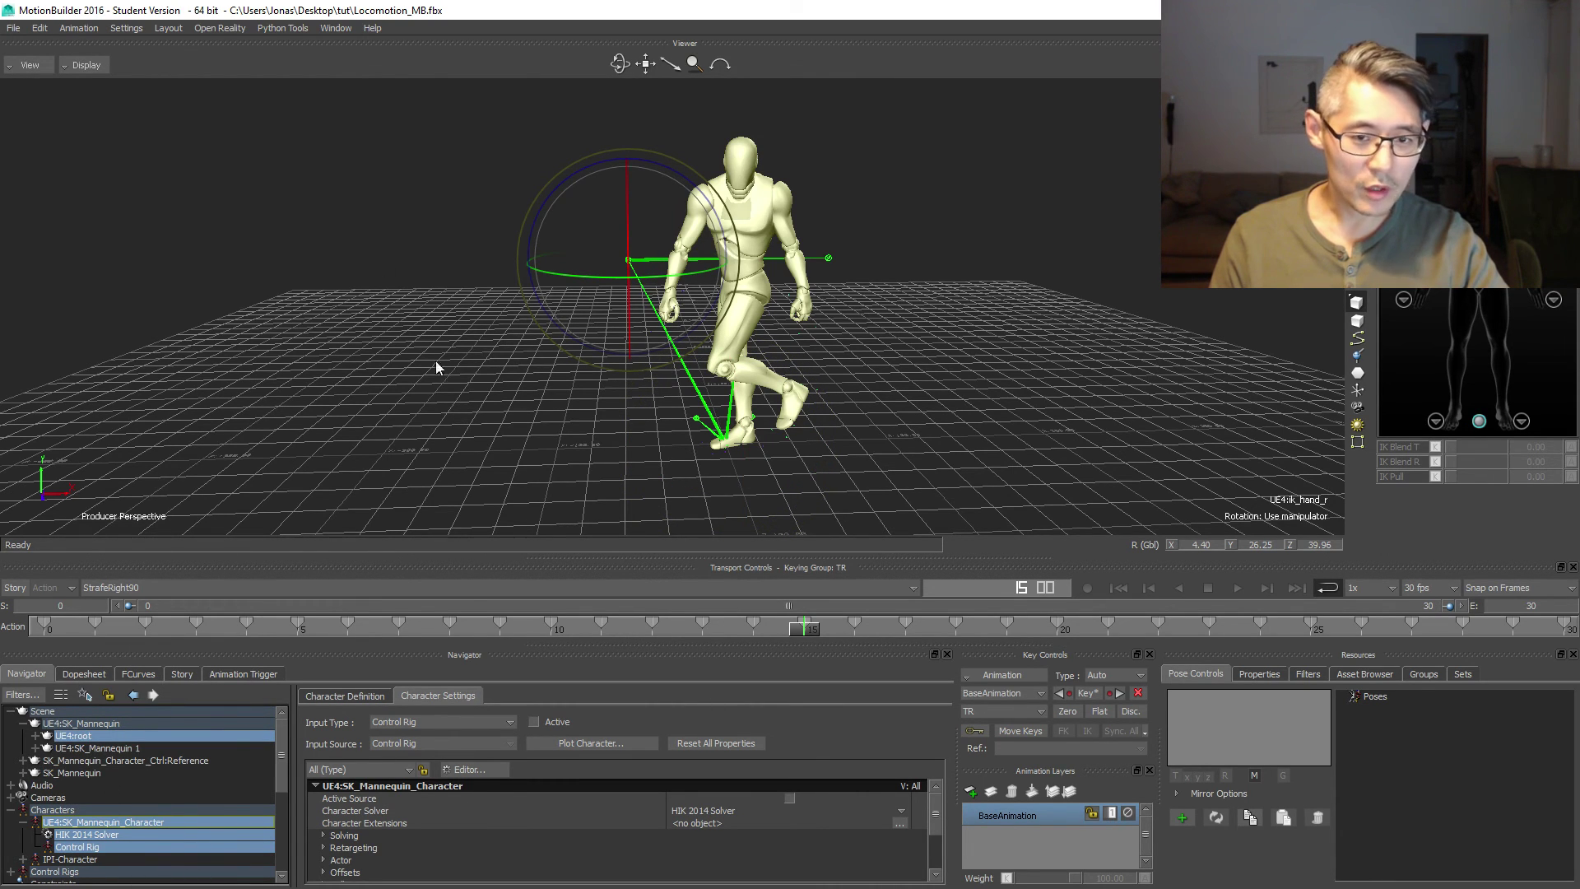
- Start a Motion File Export named StrafeRight90.fbx
click(14, 28)
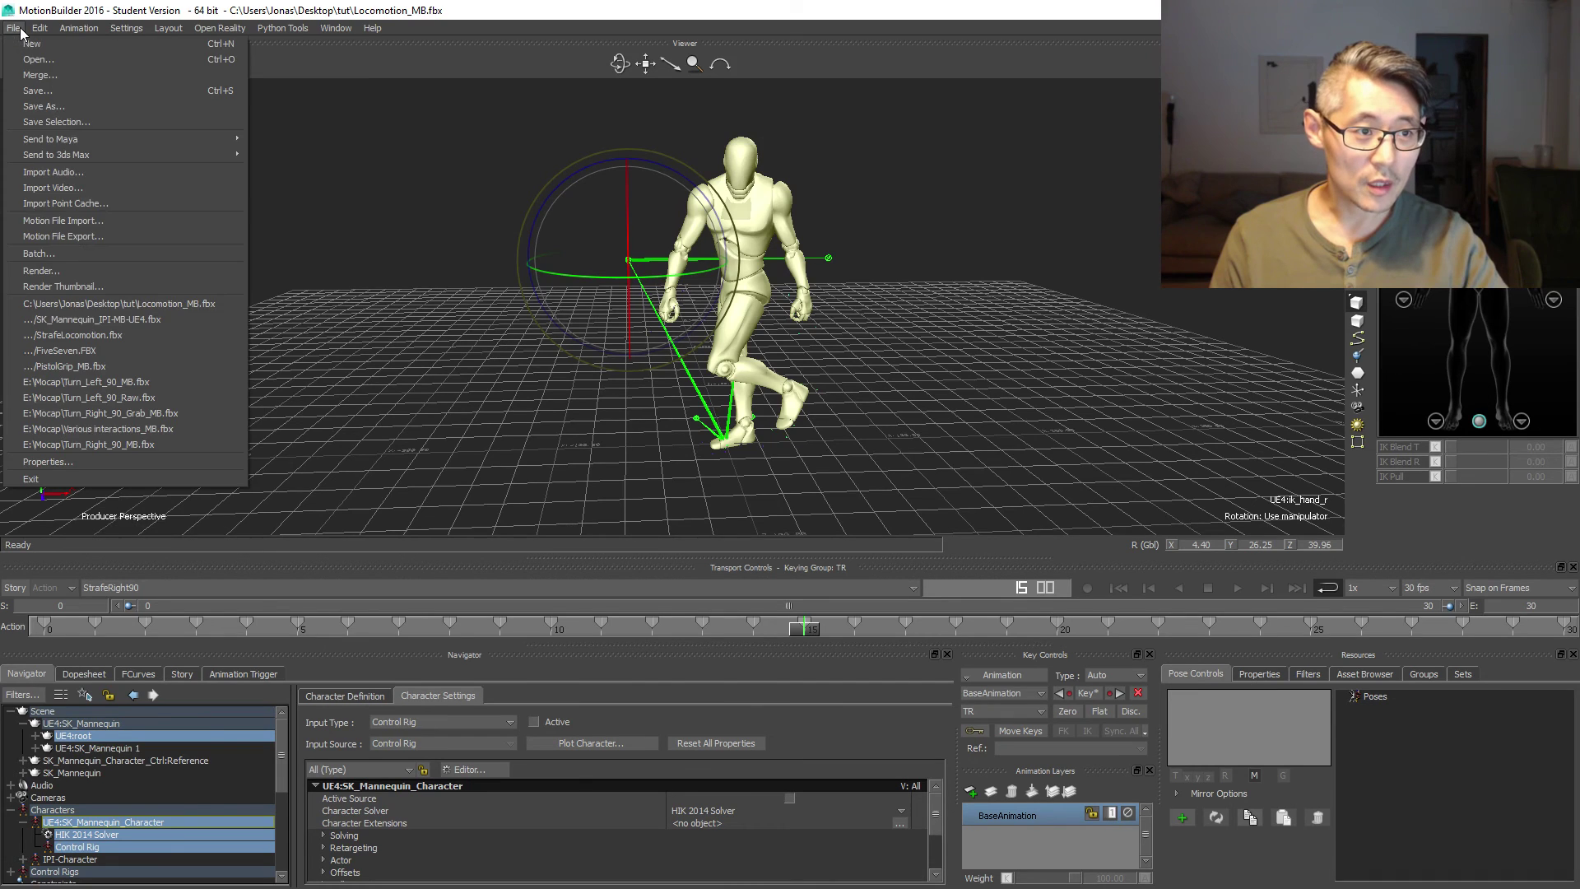
click(85, 239)
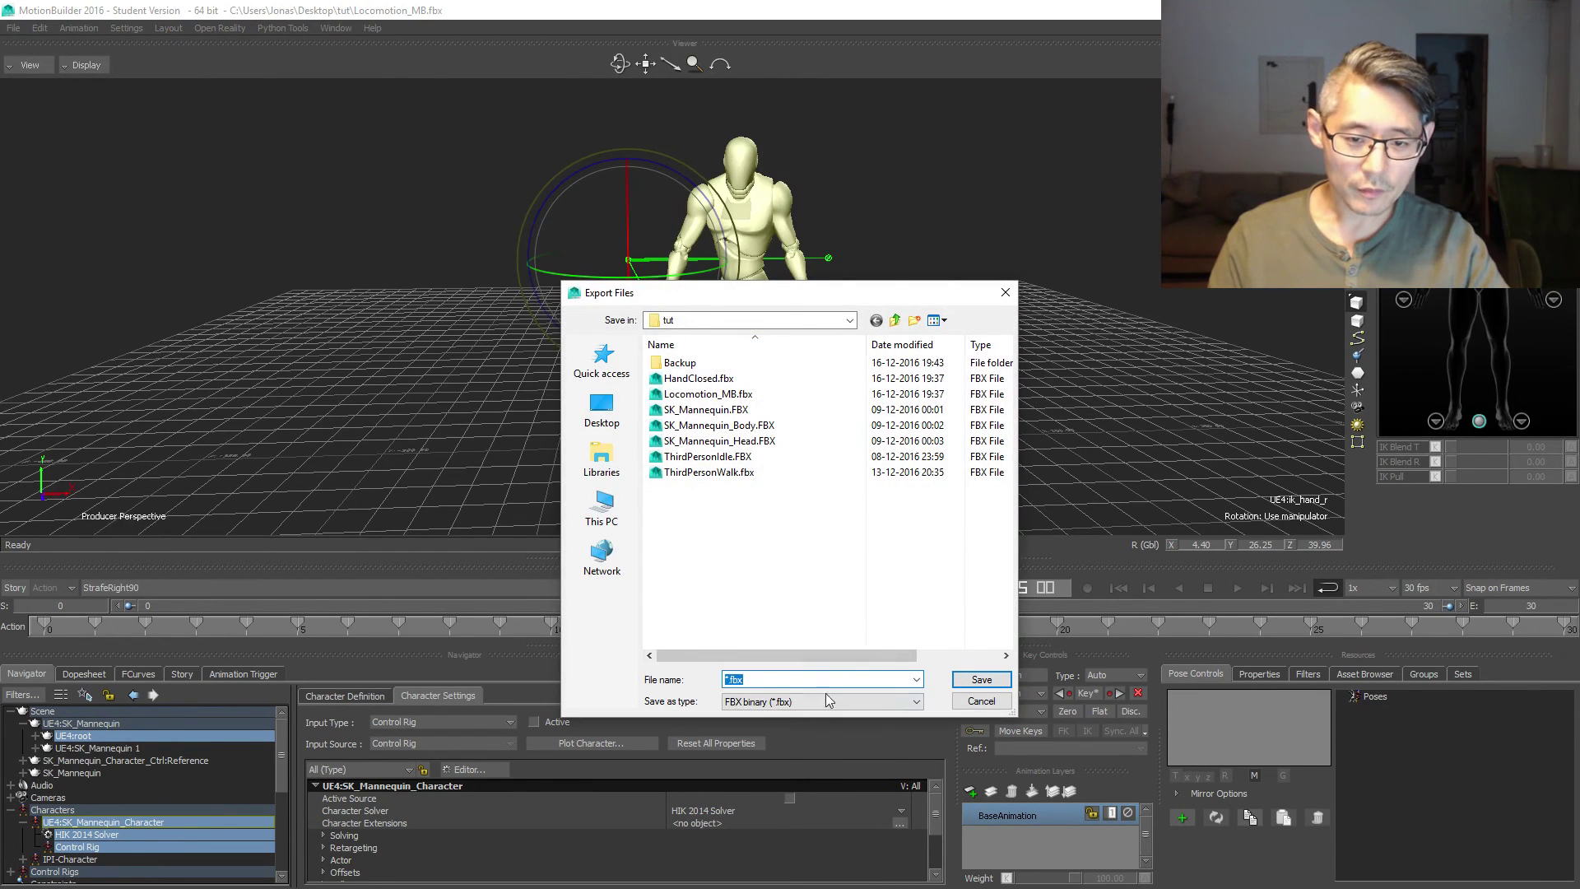
click(740, 682)
key(Home)
key(Delete)
key(Delete)
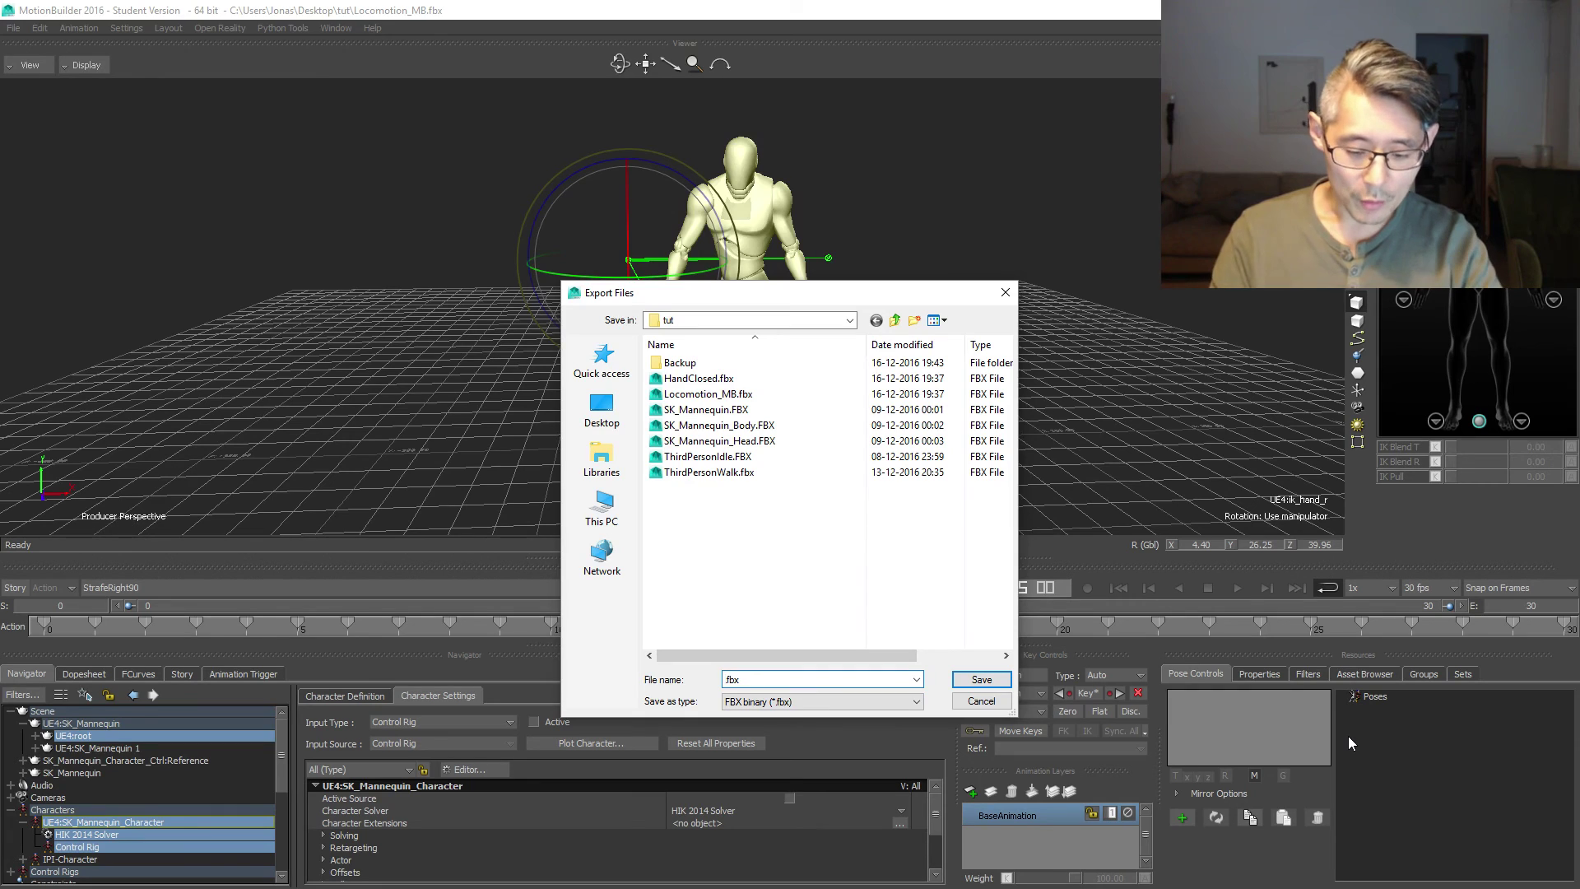
text(StrafeRight)
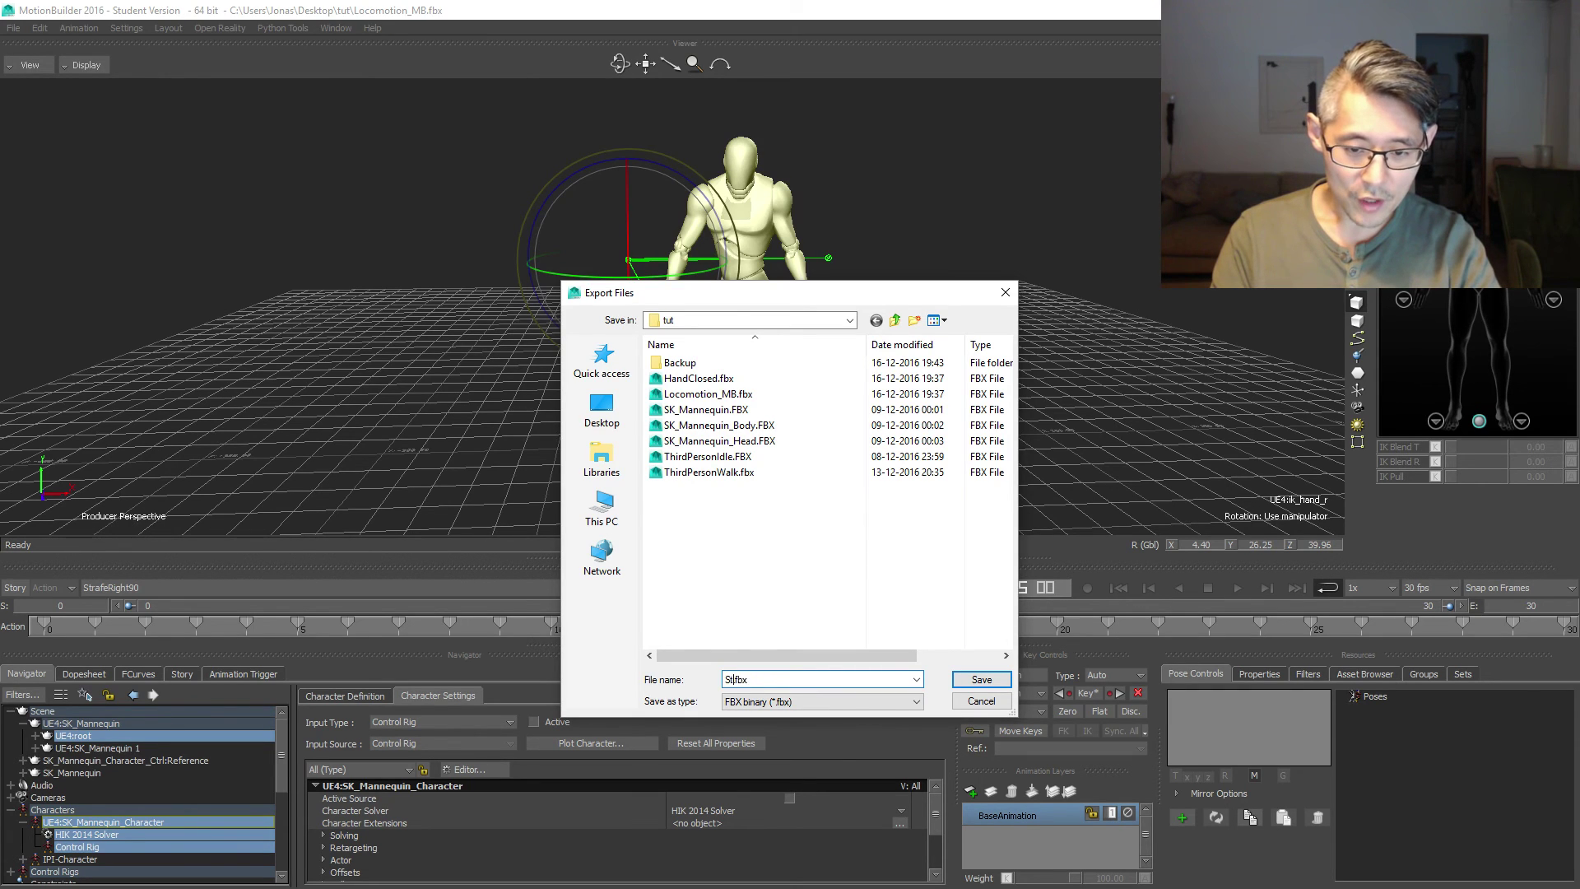
text(90.)
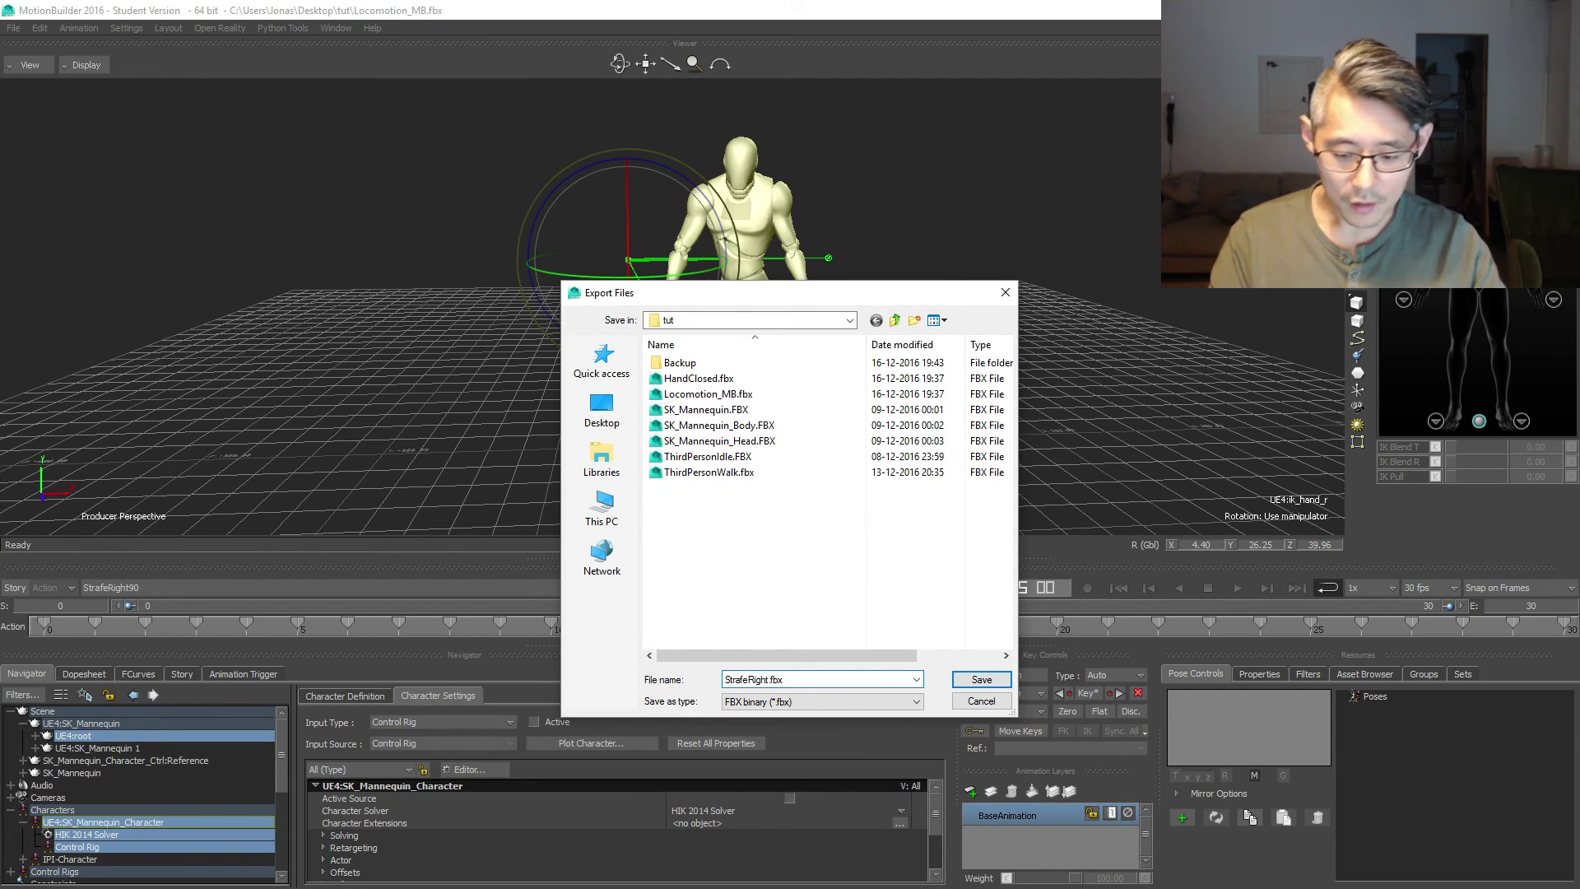
key(Return)
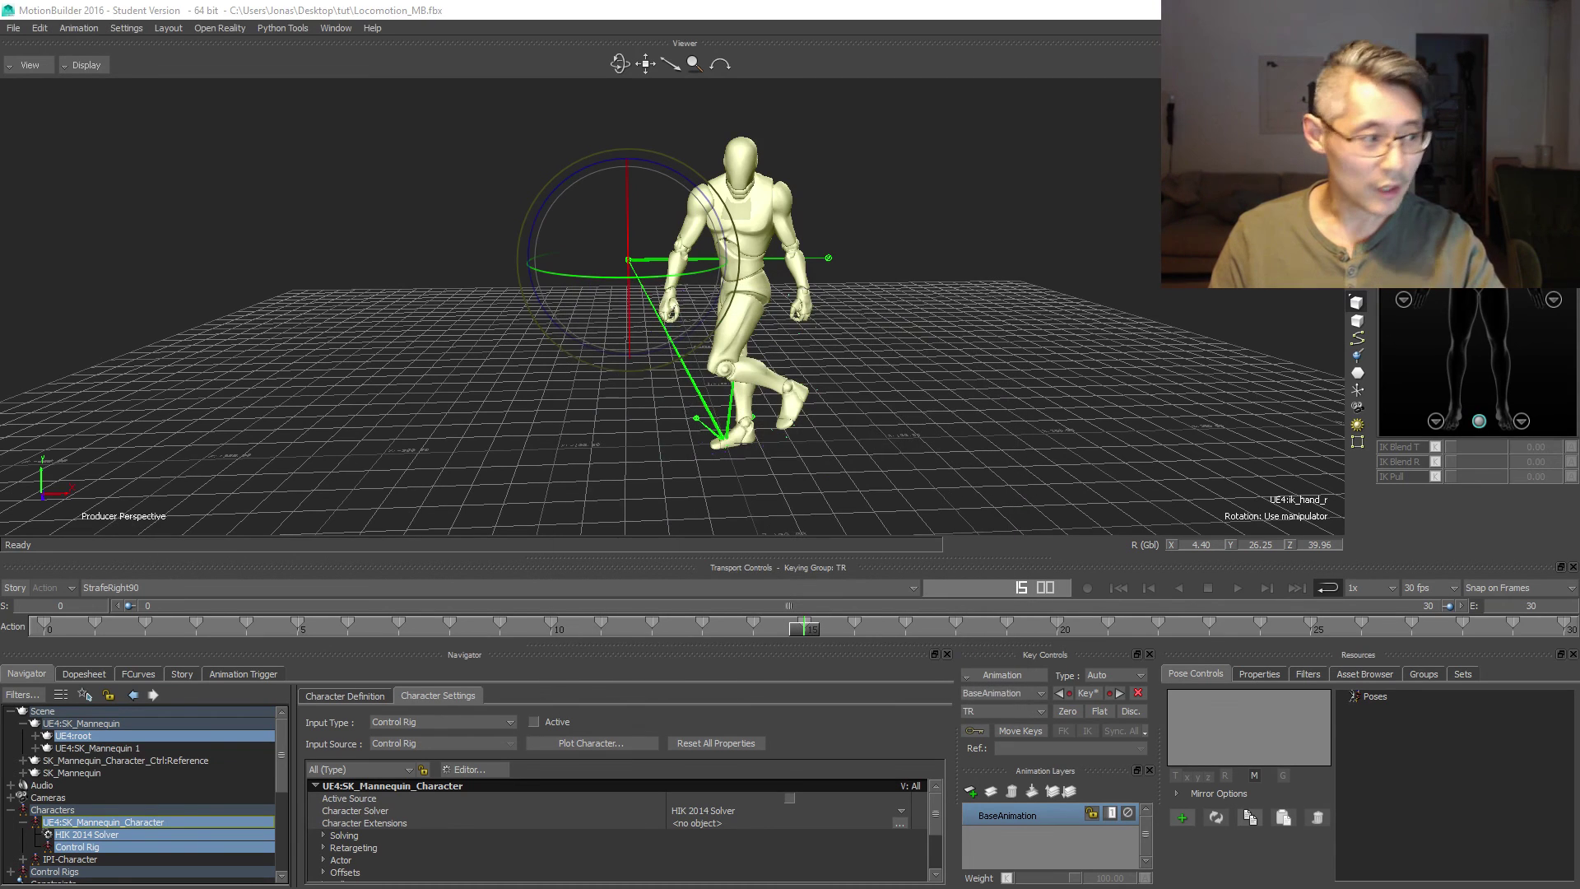
- Export only the StrafeRight90 take with the selected models
drag(1409, 299, 1130, 171)
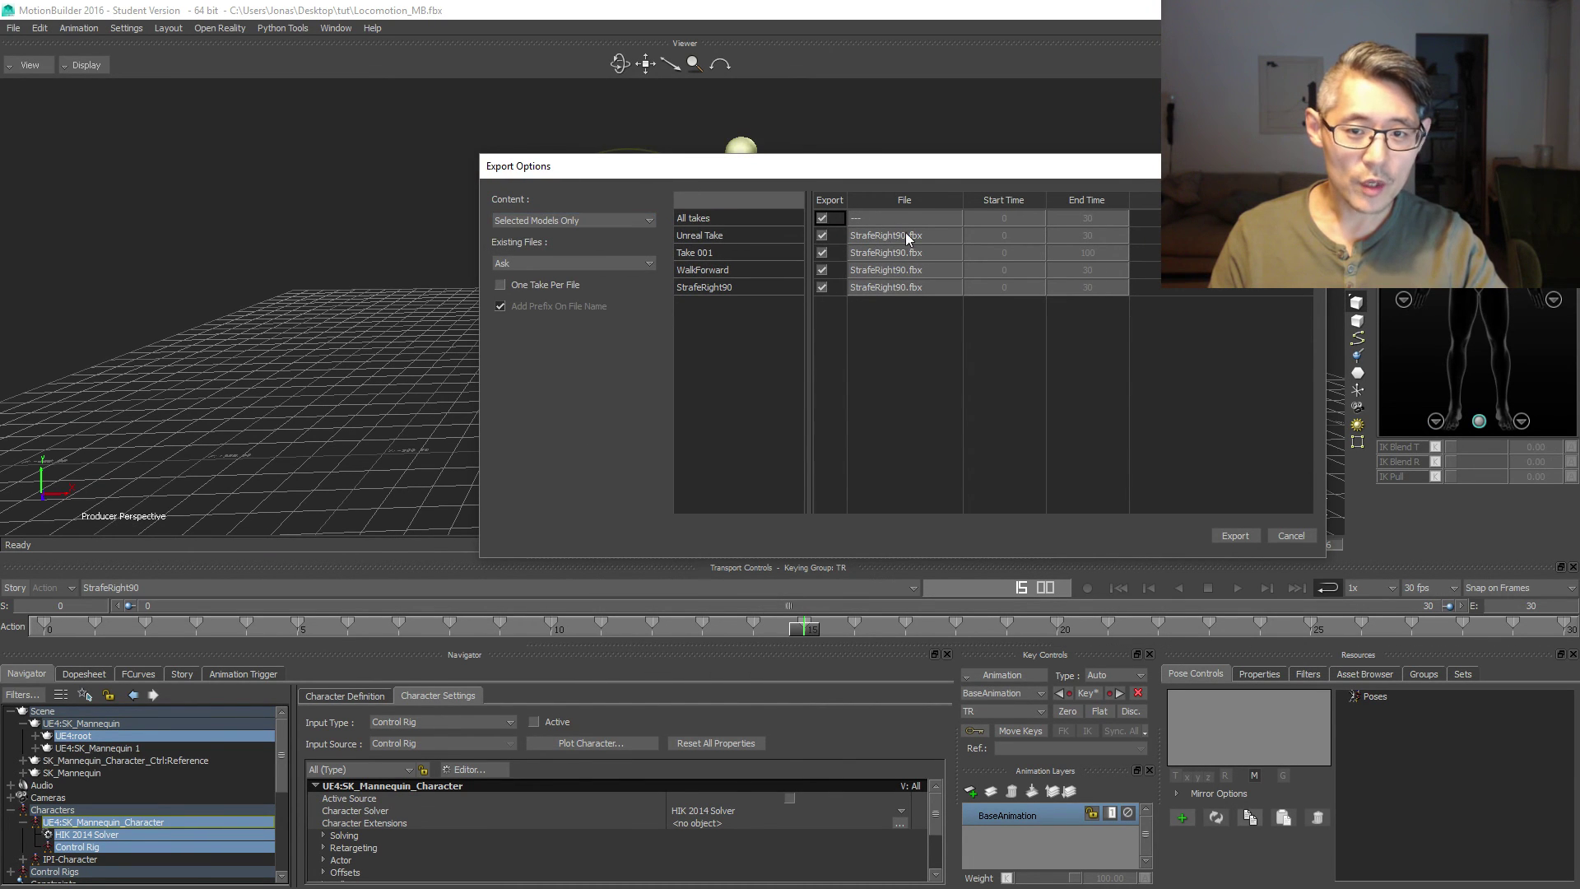
click(822, 217)
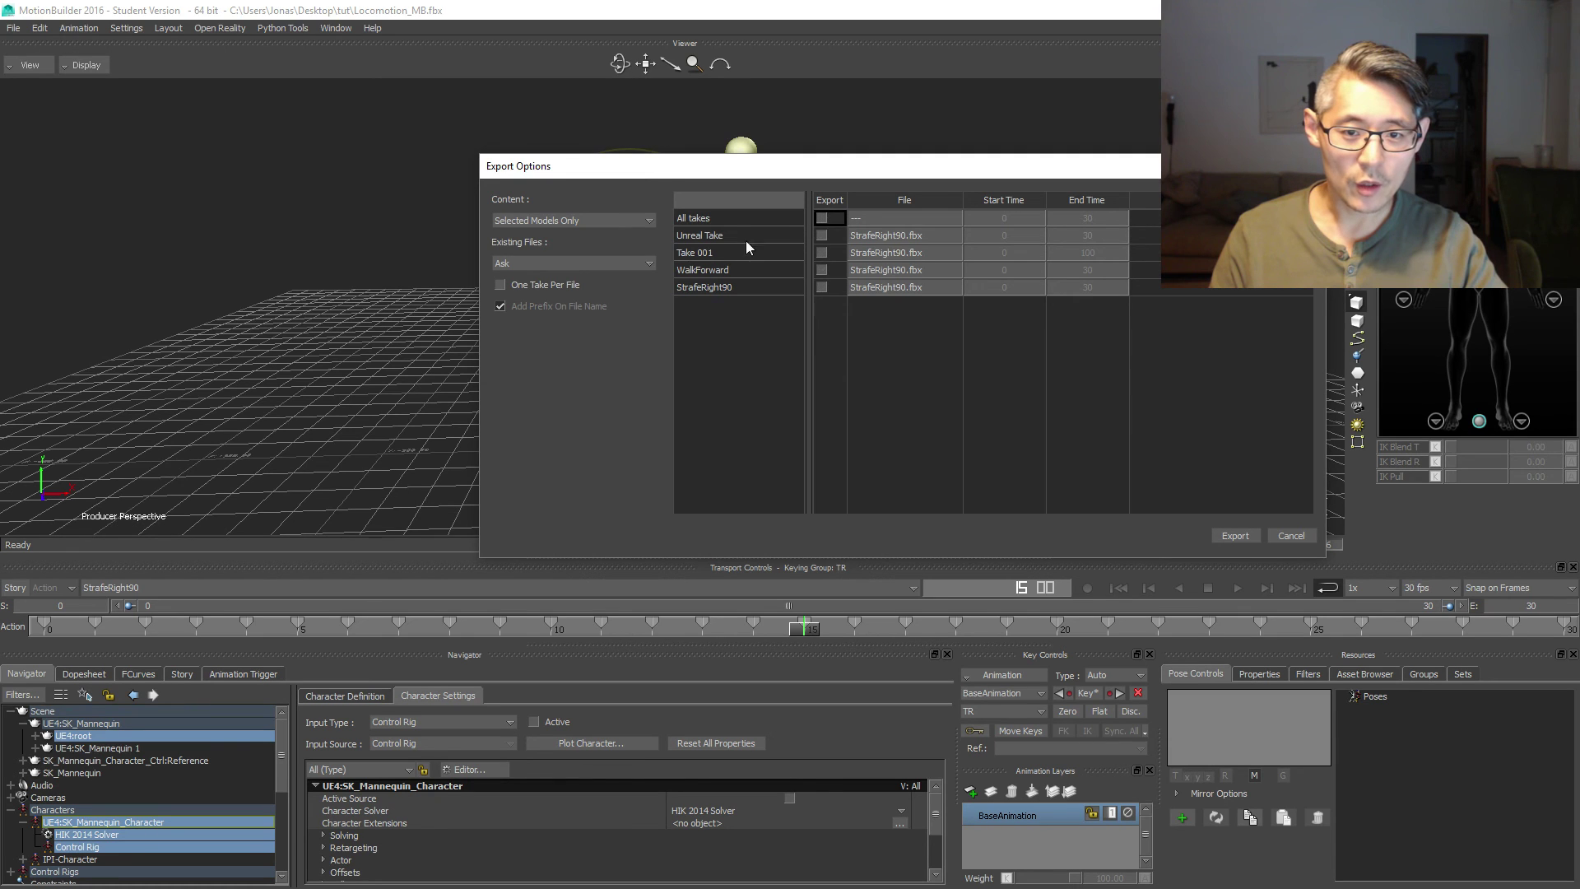
click(820, 287)
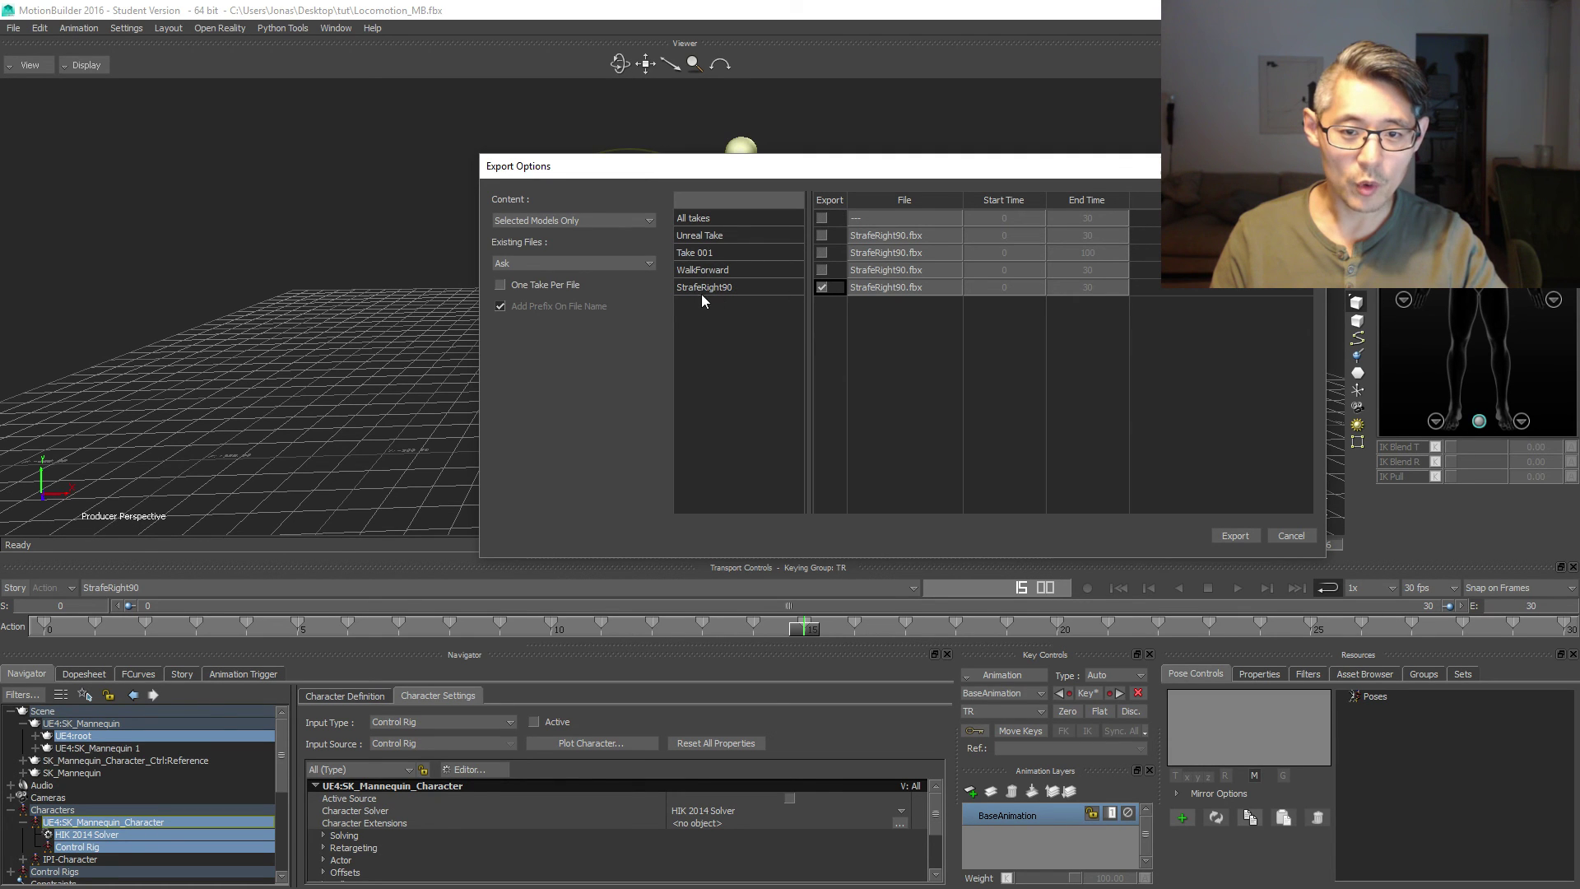
click(1218, 536)
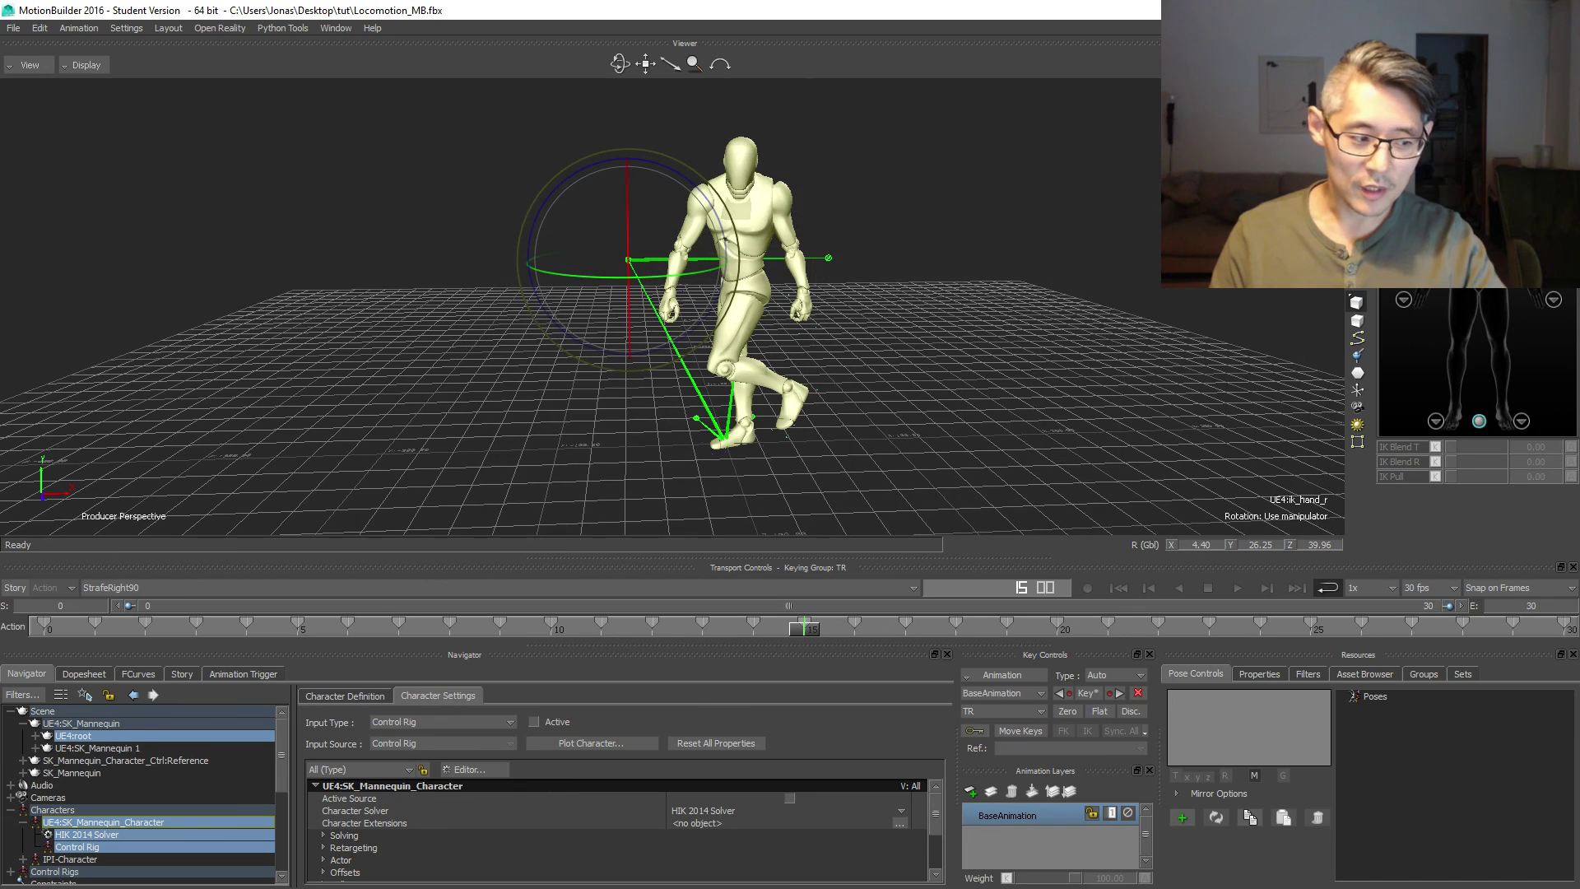